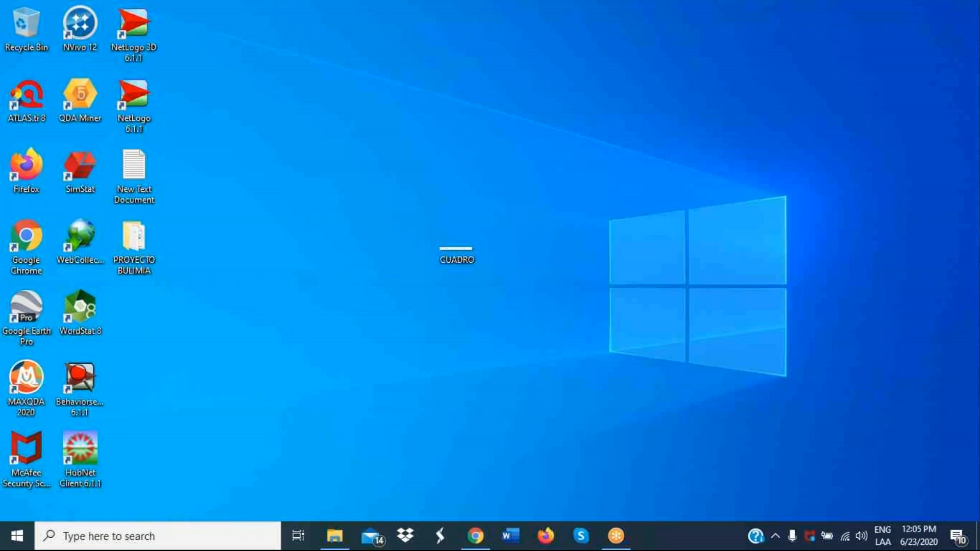
Step: Launch QDA Miner from the desktop and start a new project built from a list of documents or images
drag(80, 95, 350, 166)
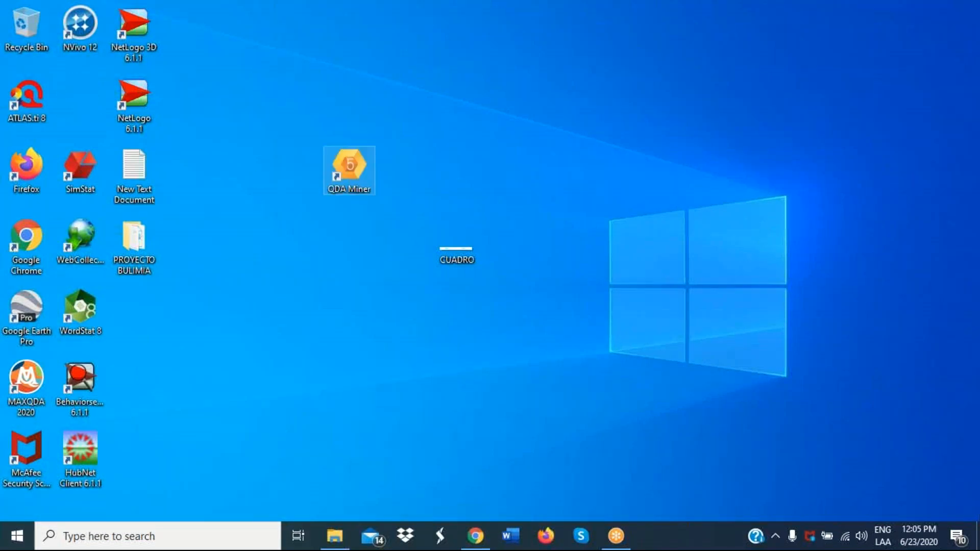
double_click(349, 168)
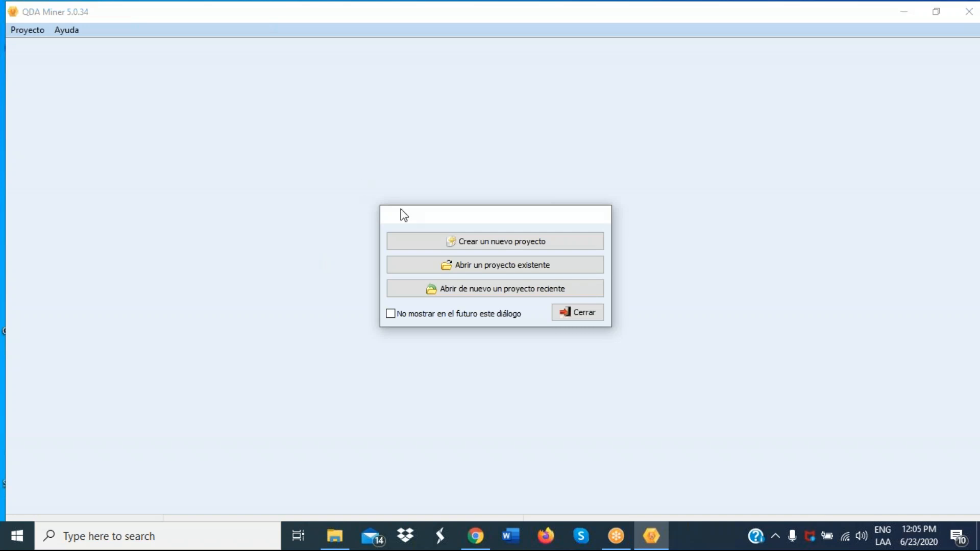
click(521, 246)
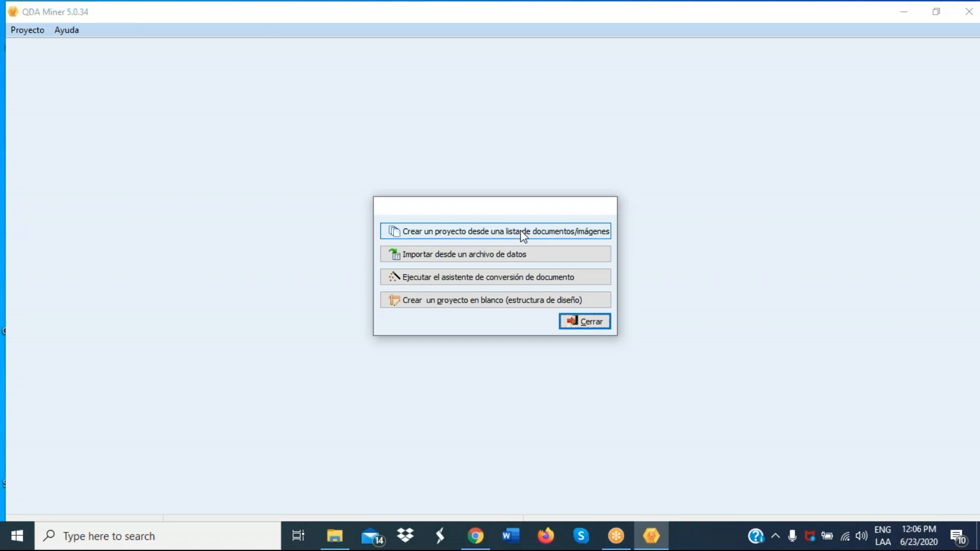
click(524, 236)
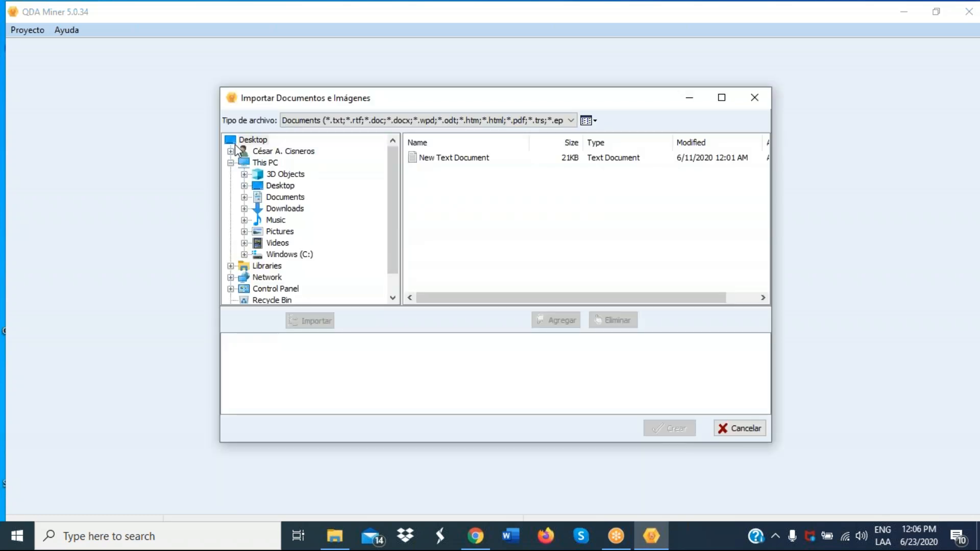
Step: Add the documents Bulimia 1, 2, 3, 4 and 6 from the desktop's PROYECTO BULIMIA folder to the import list
click(235, 143)
click(232, 151)
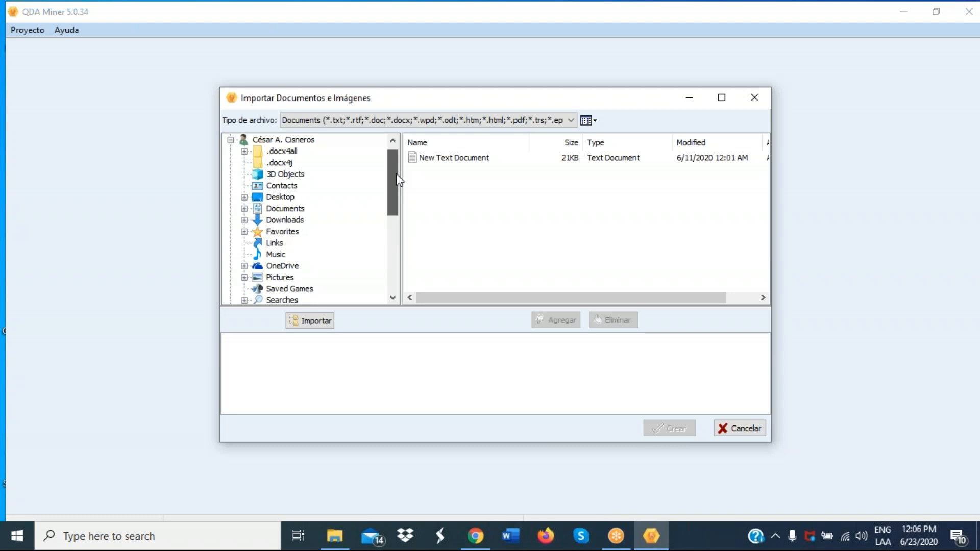
drag(398, 175, 400, 216)
double_click(280, 255)
click(282, 266)
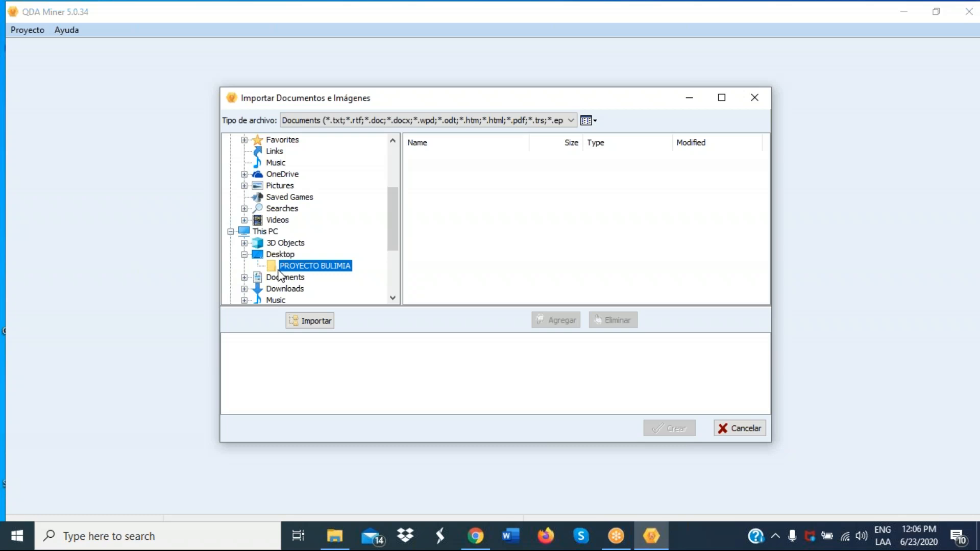
click(444, 162)
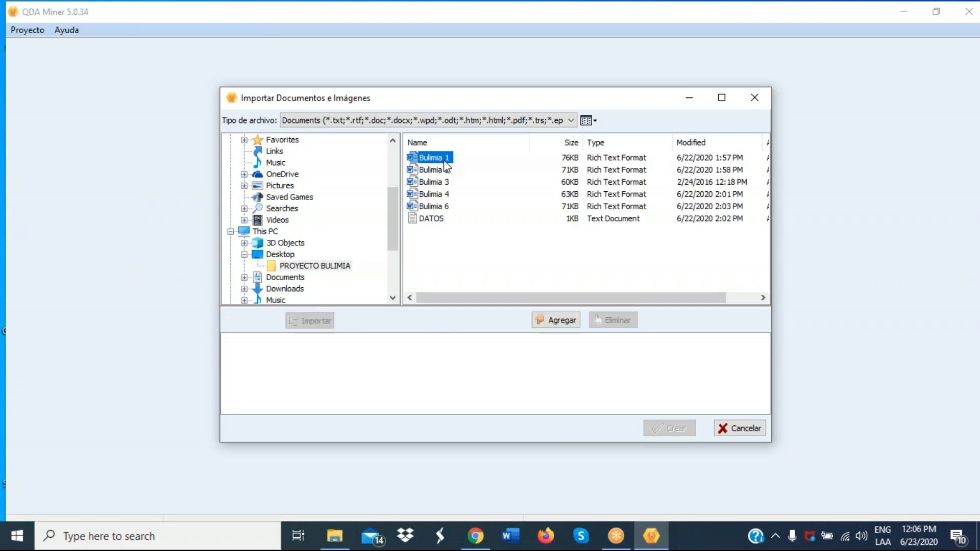
key(shift+Down)
key(shift+Down)
key(shift+Down)
key(shift+Down)
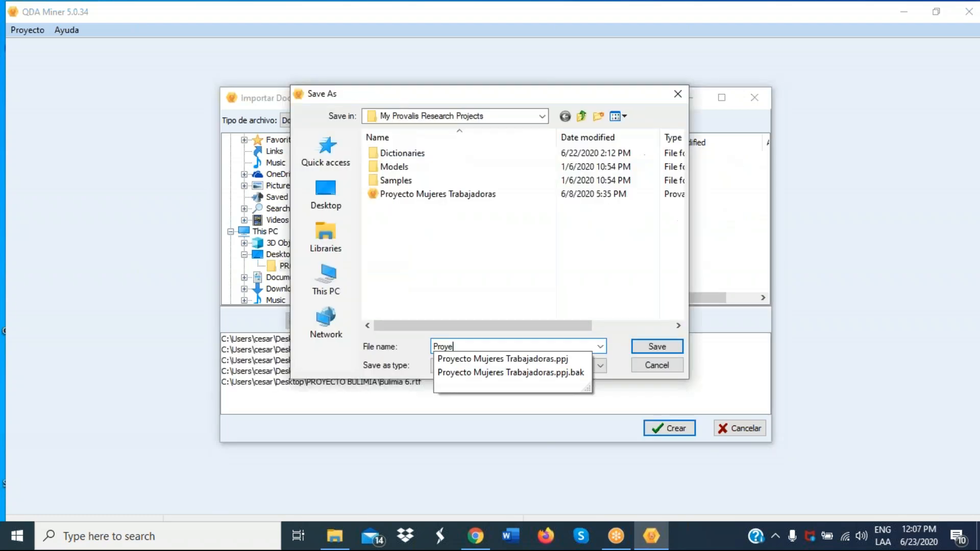
Step: Create the project as Proyecto Bulimia Demo Inicio, and view the Bulimia 2 case before returning to Bulimia 1
text(o Bulimia )
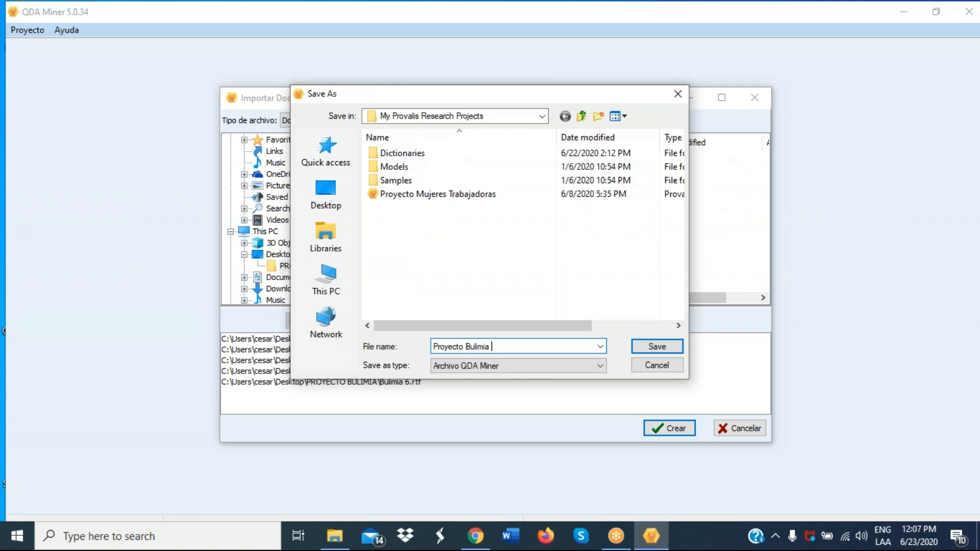
text(Demo Inicio)
click(651, 349)
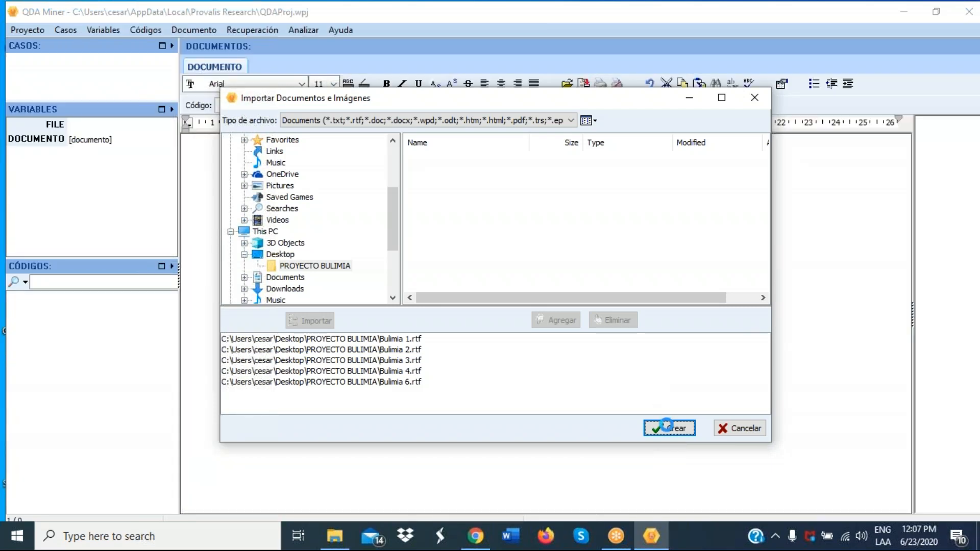
click(666, 426)
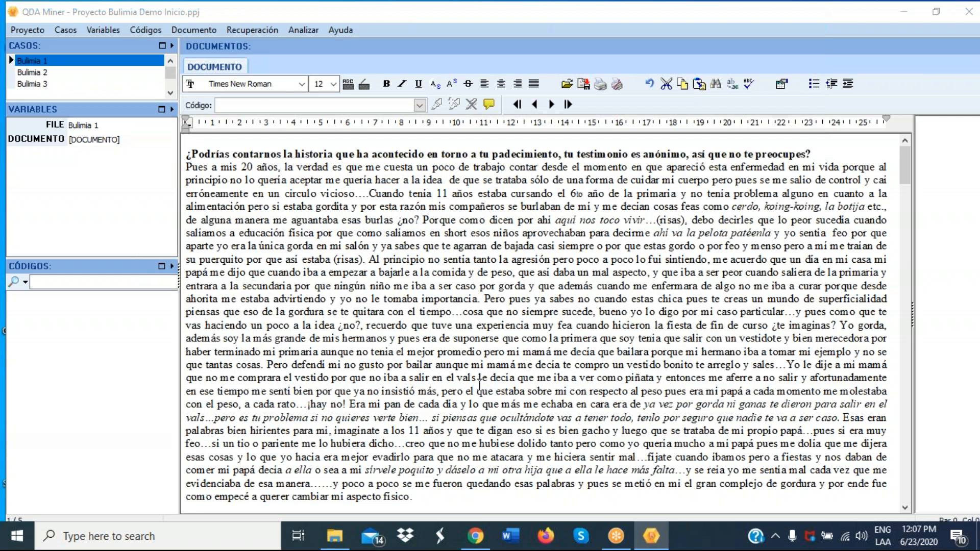
click(41, 73)
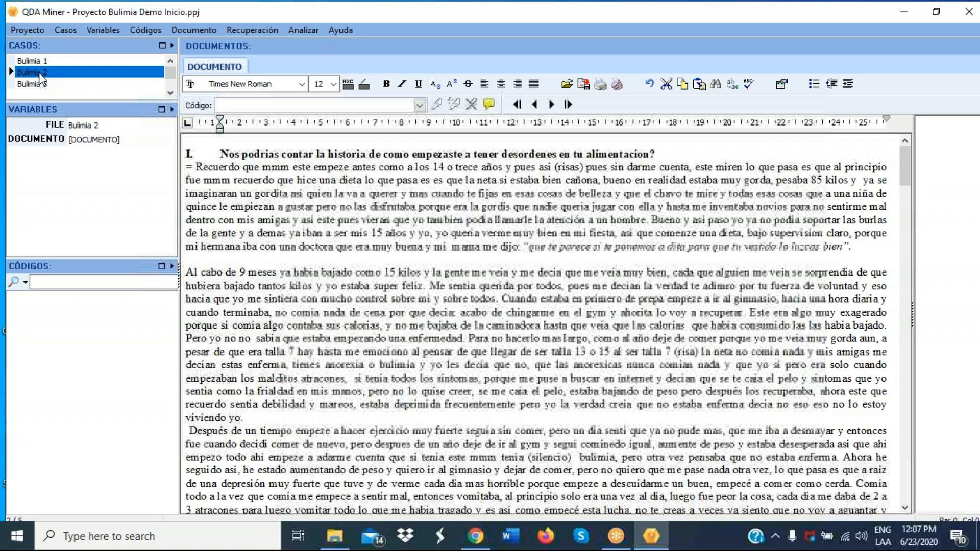
click(171, 62)
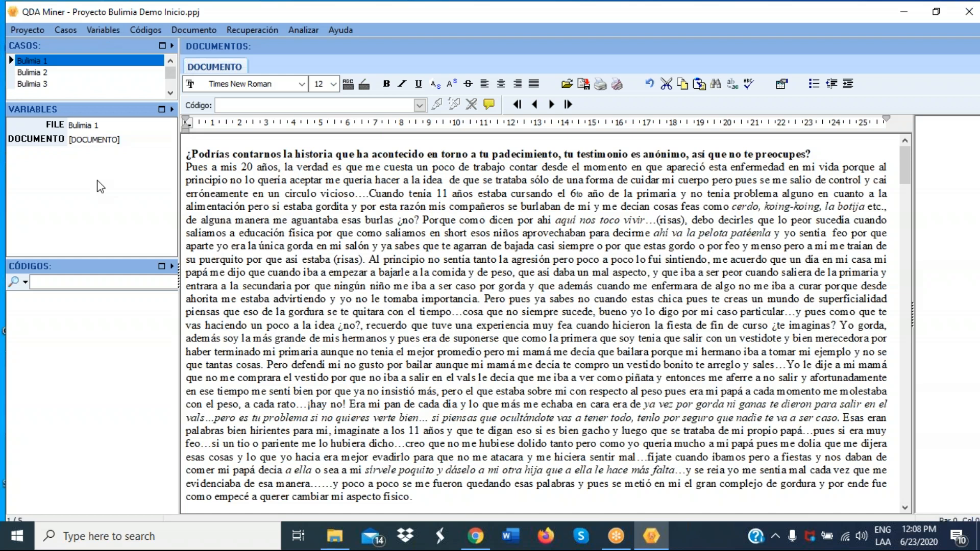
Step: Define a new variable EDAD with data type Numérica, Entero, and add it to the variable list
click(100, 29)
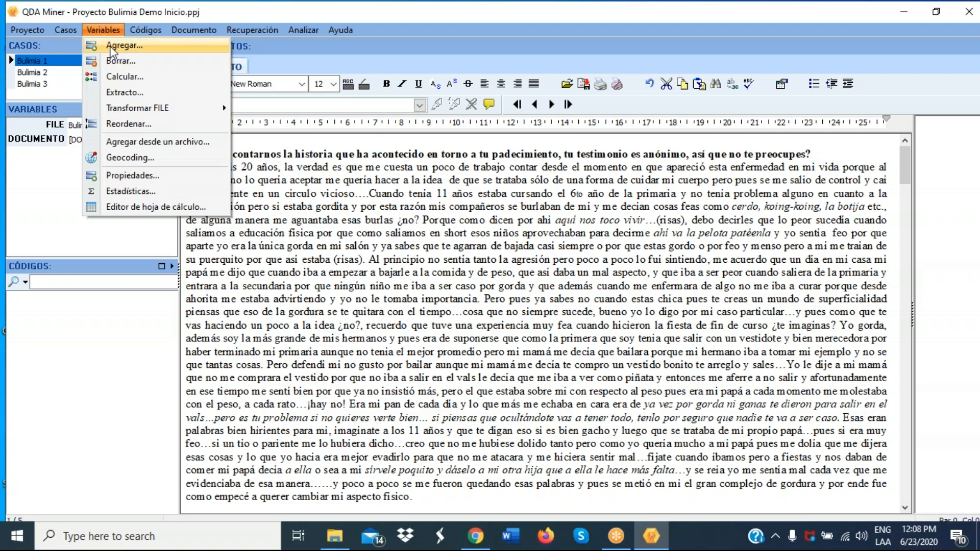
click(111, 47)
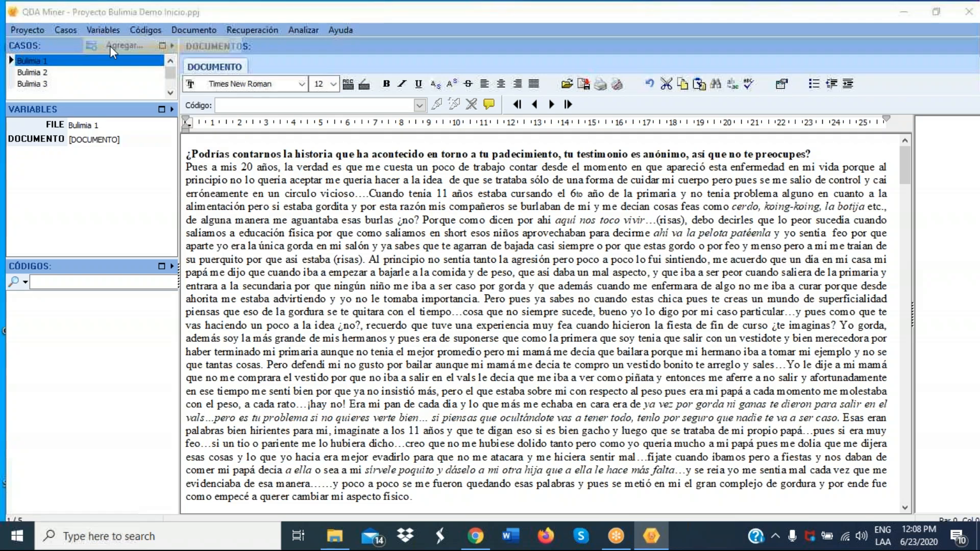
text(EDAD)
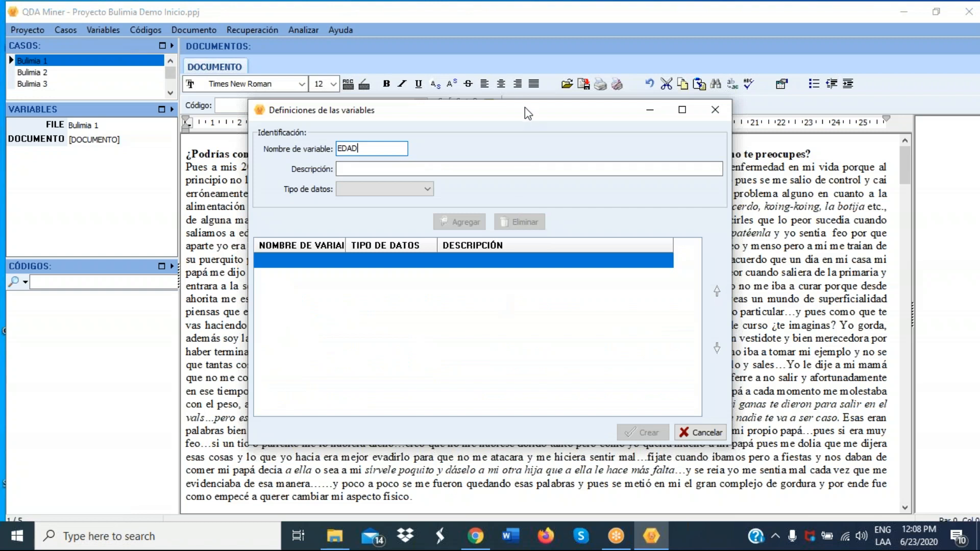
drag(525, 107, 506, 113)
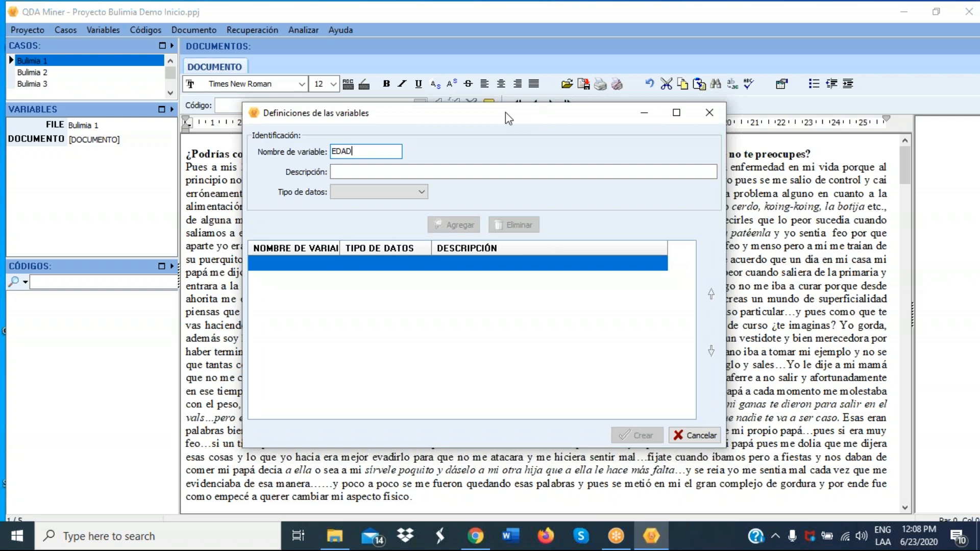
drag(506, 112, 399, 111)
click(315, 191)
click(260, 211)
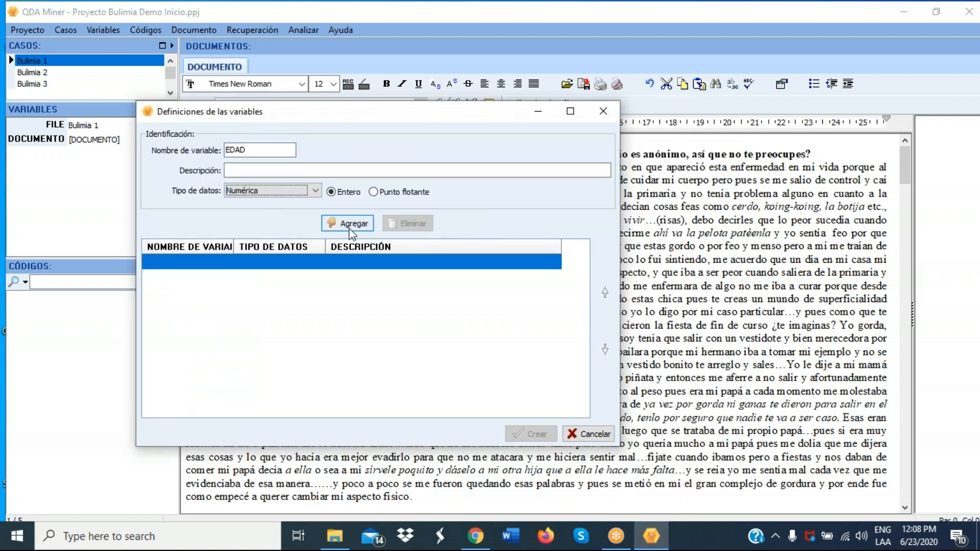
click(352, 225)
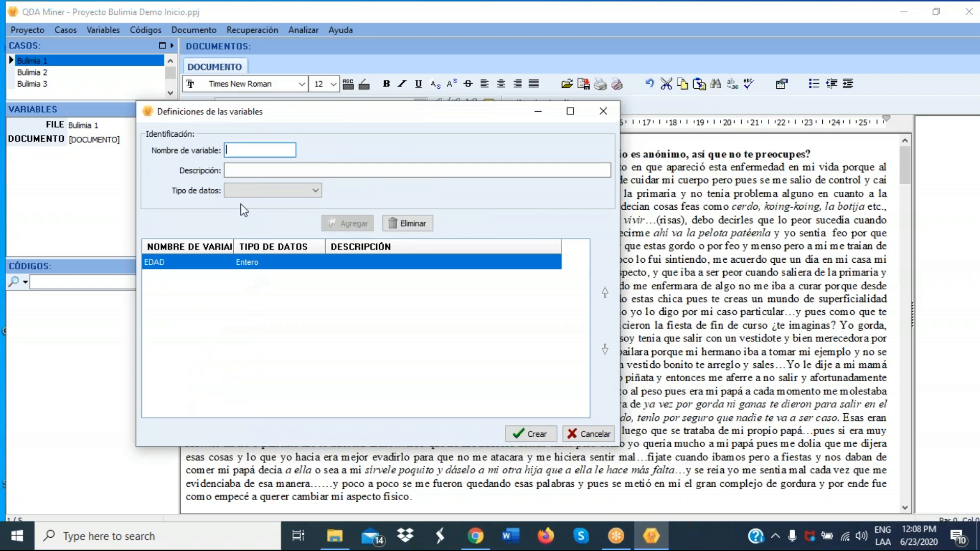
Step: Name a second variable LUGAR and set its data type to Nominal/Ordinal
click(239, 147)
text(LUGAR)
click(315, 191)
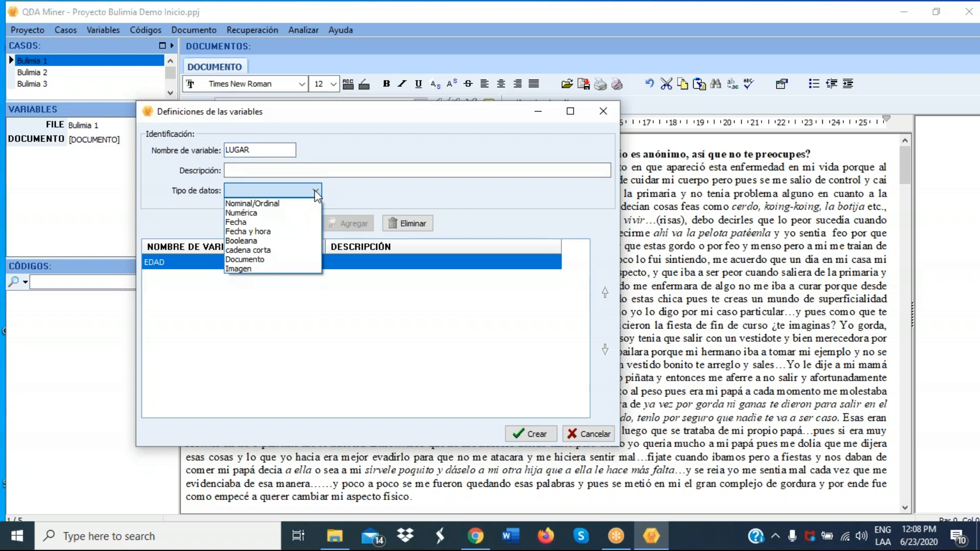
click(263, 204)
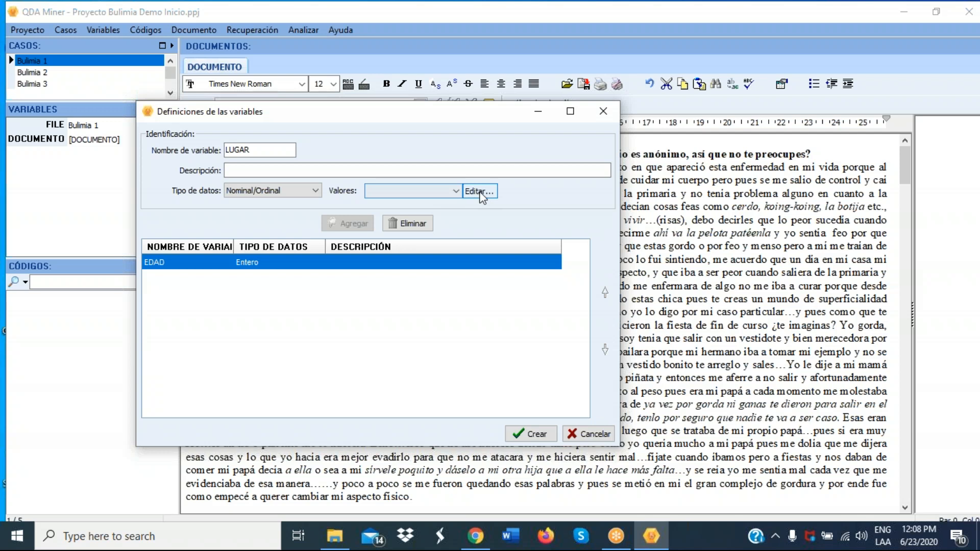
Step: Give LUGAR the values IZTACALCO, ALVARO OBREGON and VENUS. CARRANZA, and add it so that both variables are created
click(482, 196)
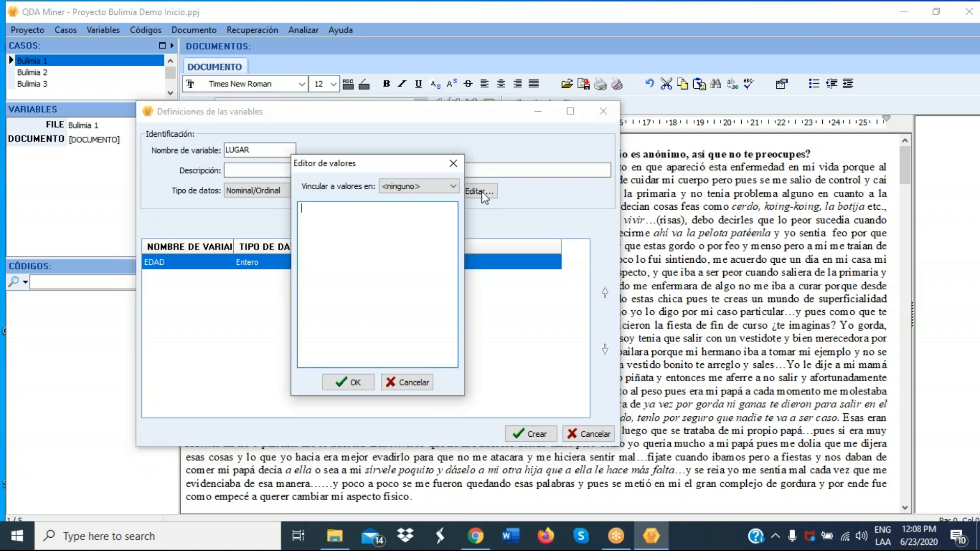
text(IZTACALC)
text(O)
text(ALB)
key(BackSpace)
text(VAR)
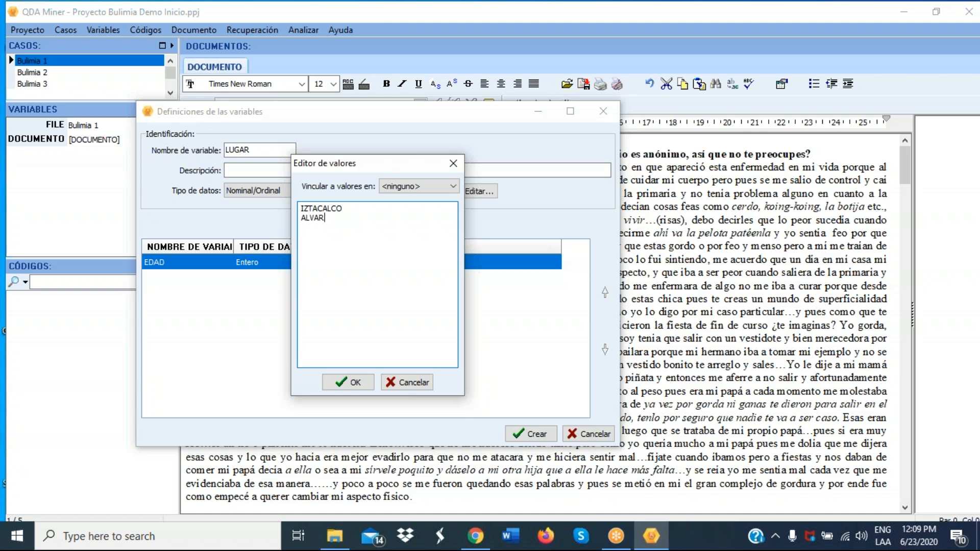
text(O OBREGON)
key(Return)
text(VENUS. CARRANZA)
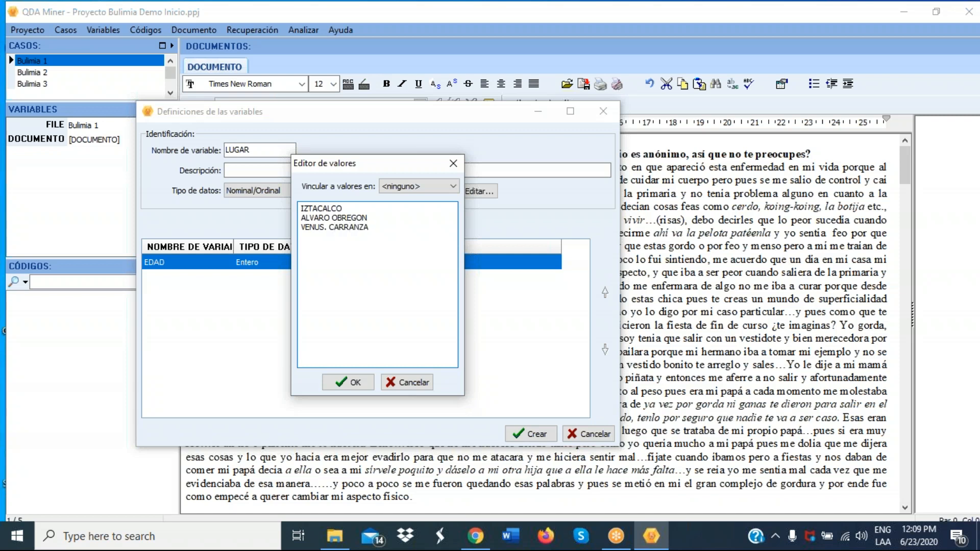
click(356, 384)
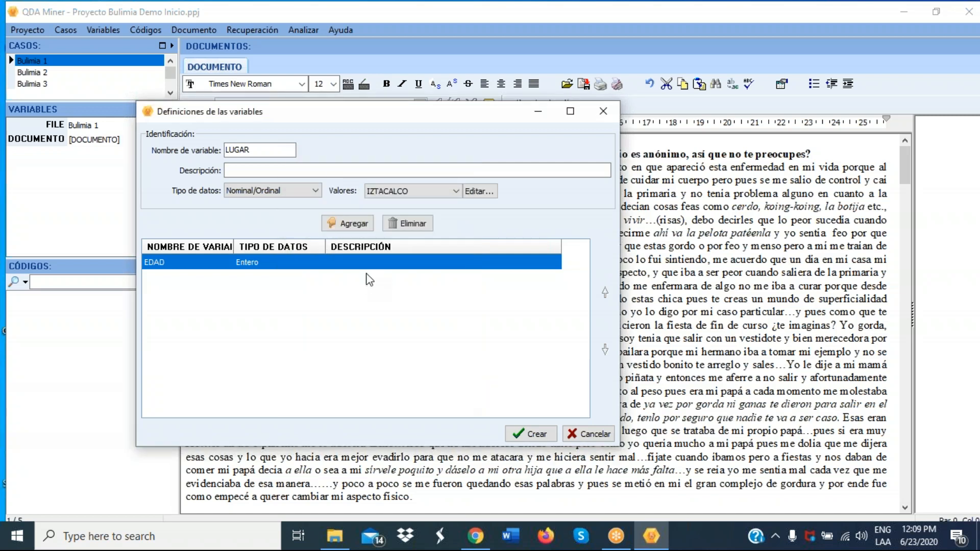
click(362, 225)
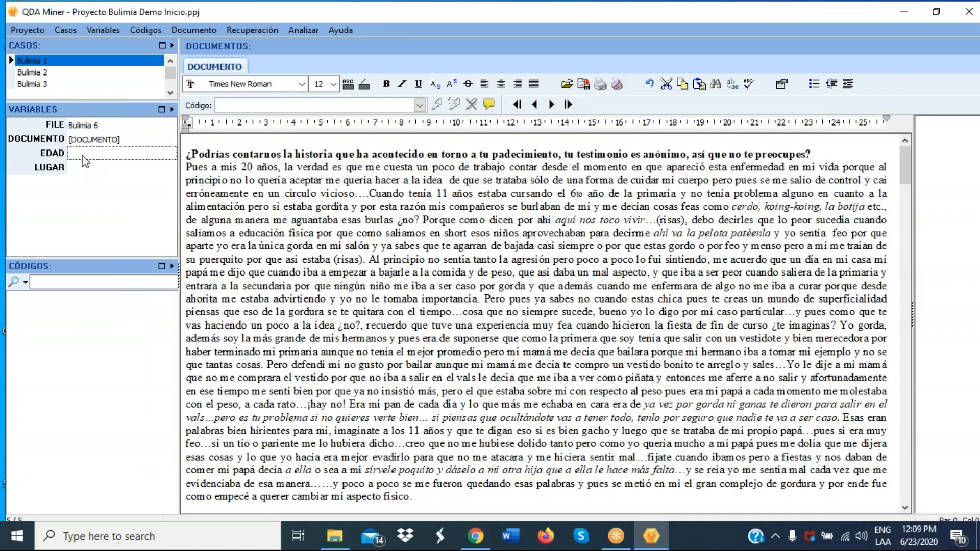
Step: For the Bulimia 1 case, set EDAD to 32 and LUGAR to ALVARO OBREGON
click(85, 154)
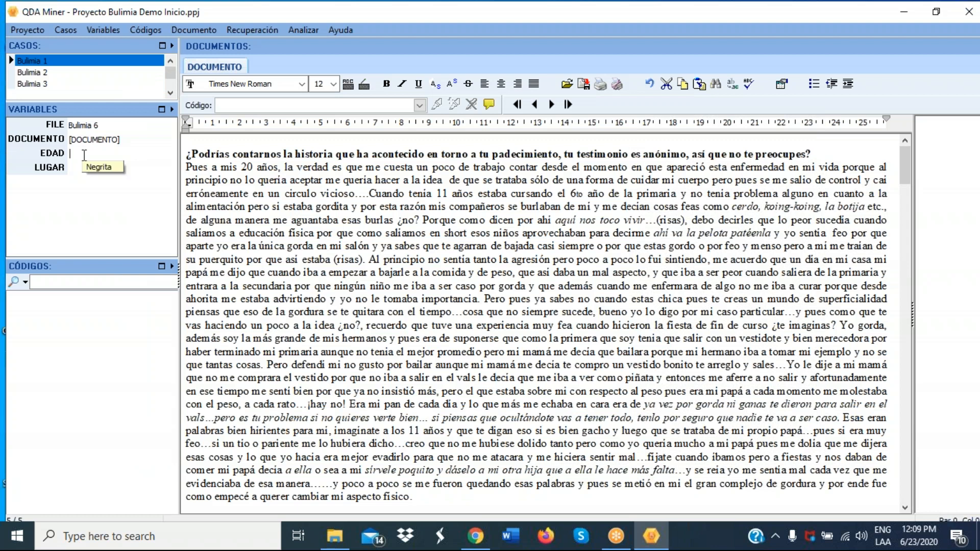
text(32)
click(77, 168)
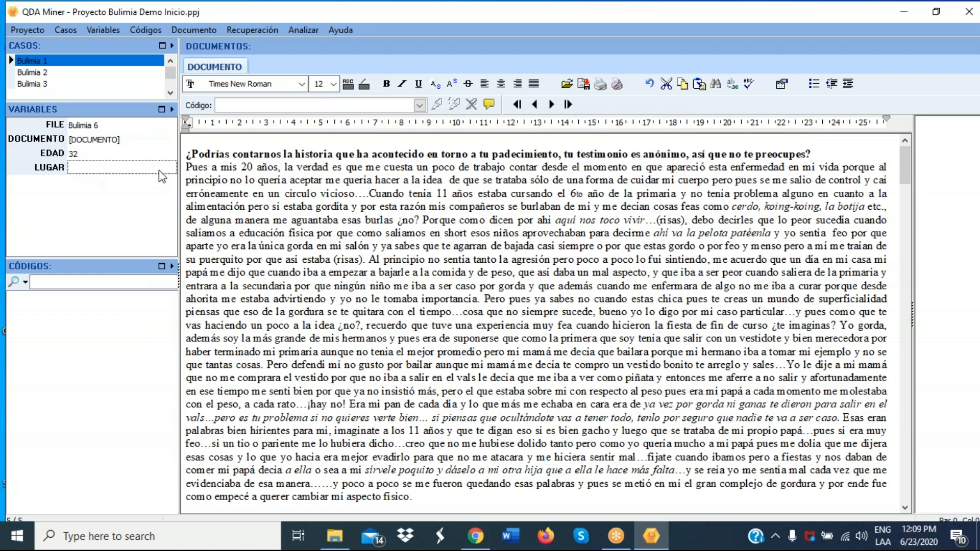
click(170, 169)
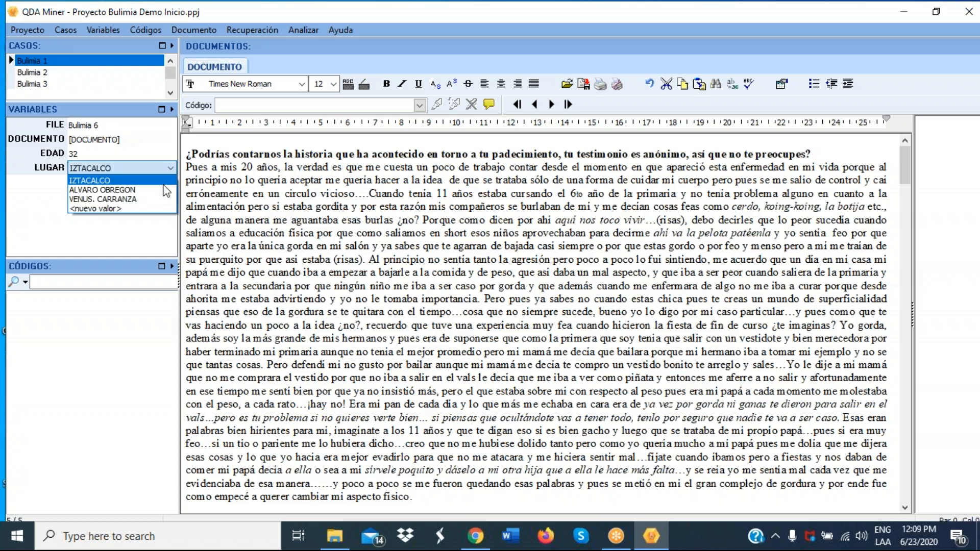
click(164, 190)
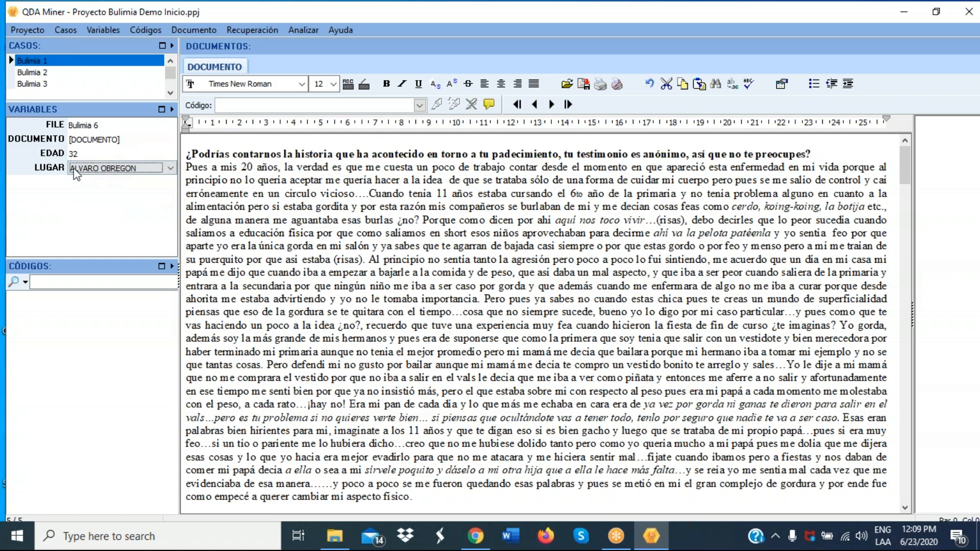
Step: Set EDAD to 23 for Bulimia 2, set EDAD 28 and LUGAR VENUS. CARRANZA for Bulimia 3, and return to Bulimia 1
click(54, 75)
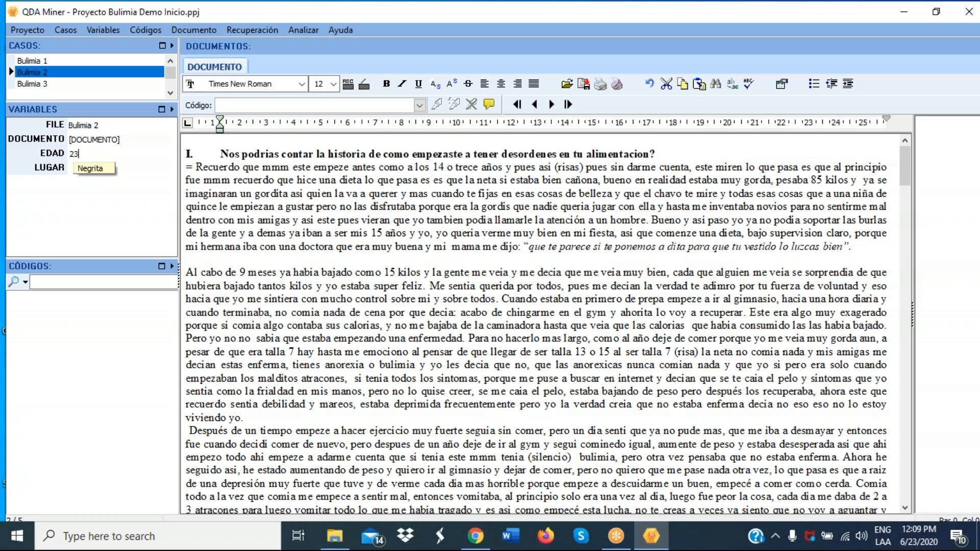
click(47, 85)
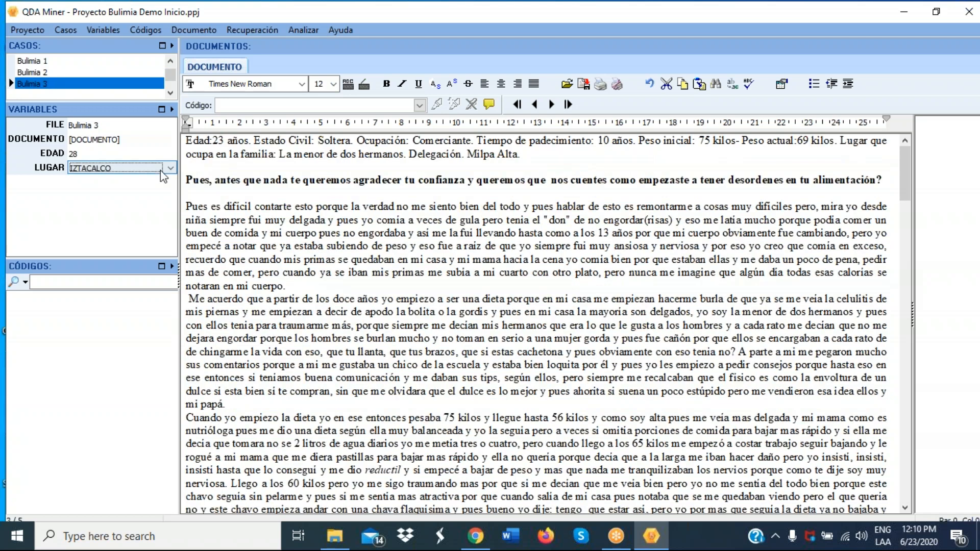
click(161, 171)
click(161, 199)
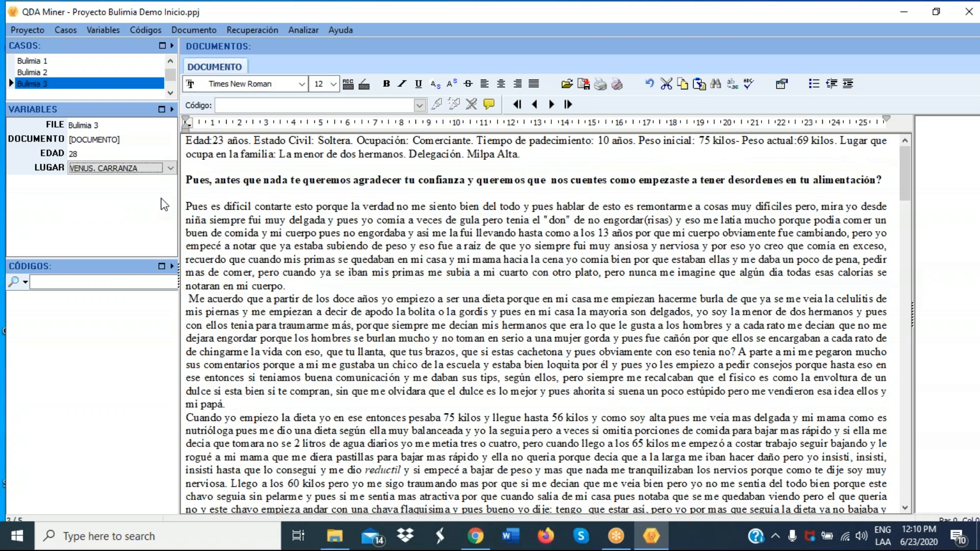
click(36, 61)
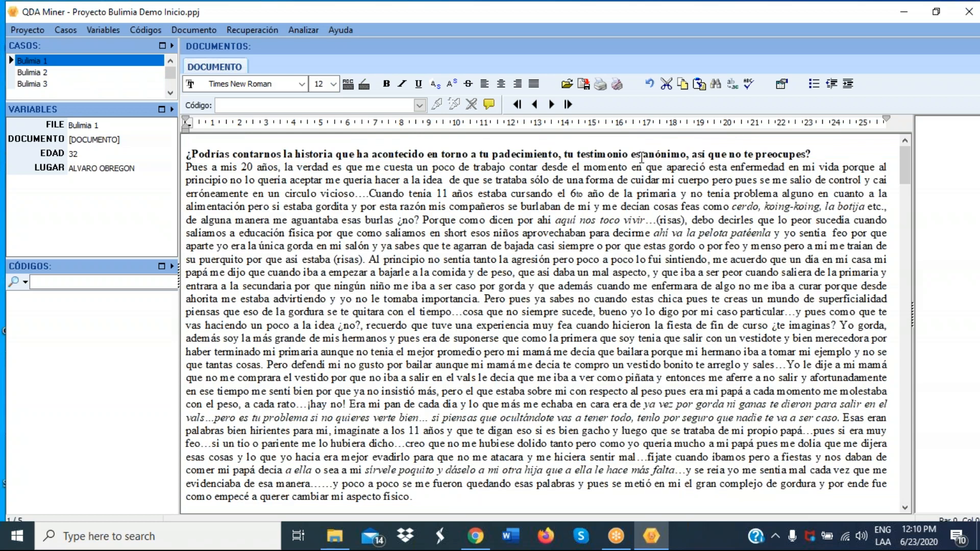
click(853, 34)
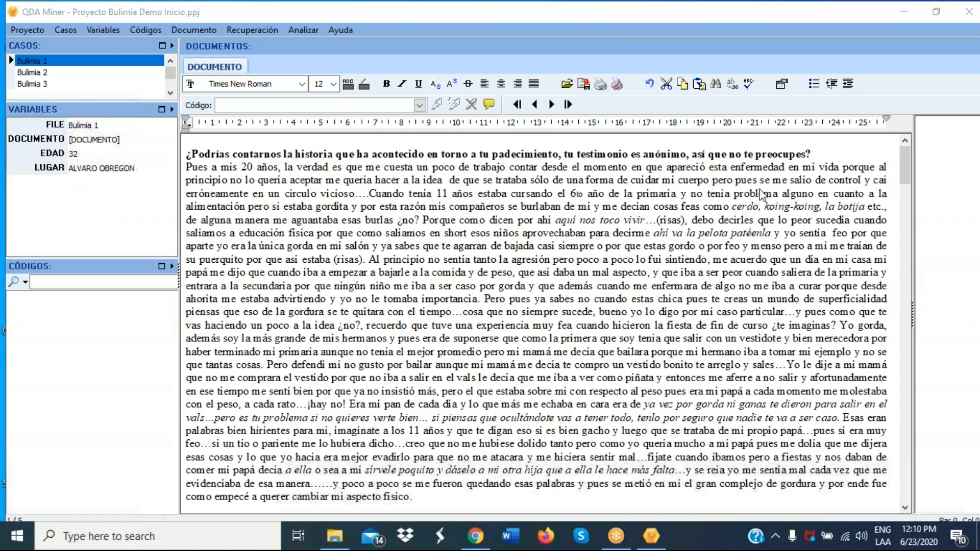
Step: Select the passage in the Bulimia 1 document from "Cuando tenía 11 años" through "aquí nos toco vivir…(risas)"
click(372, 193)
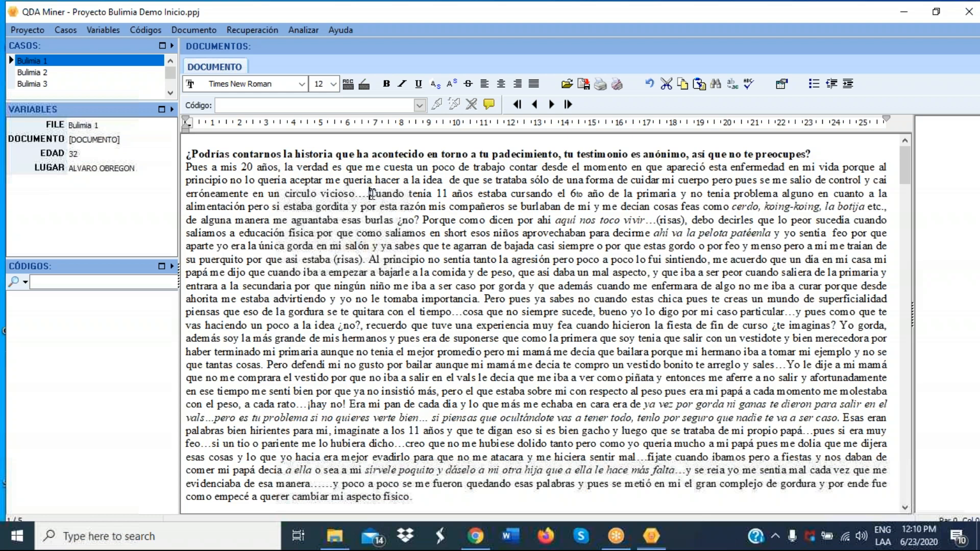
drag(372, 194, 397, 207)
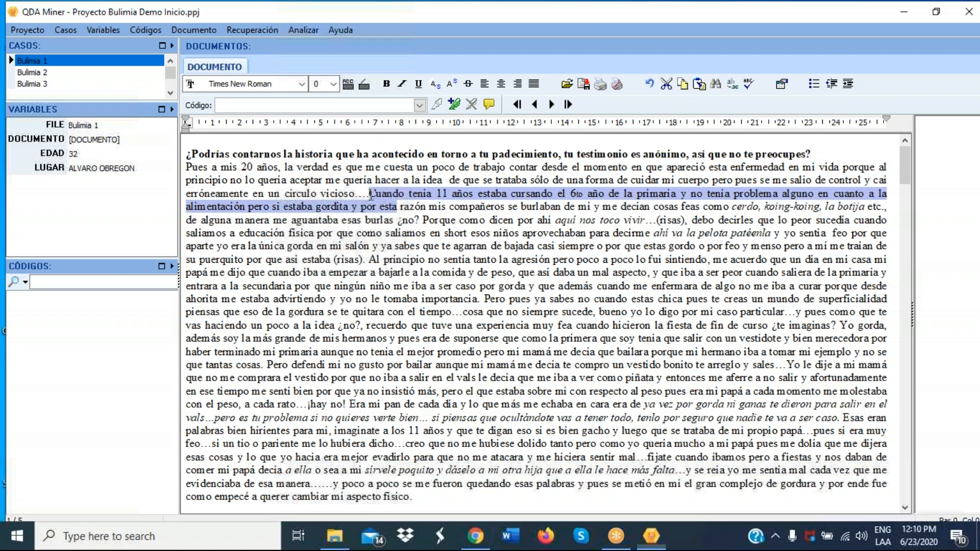
drag(370, 194, 689, 221)
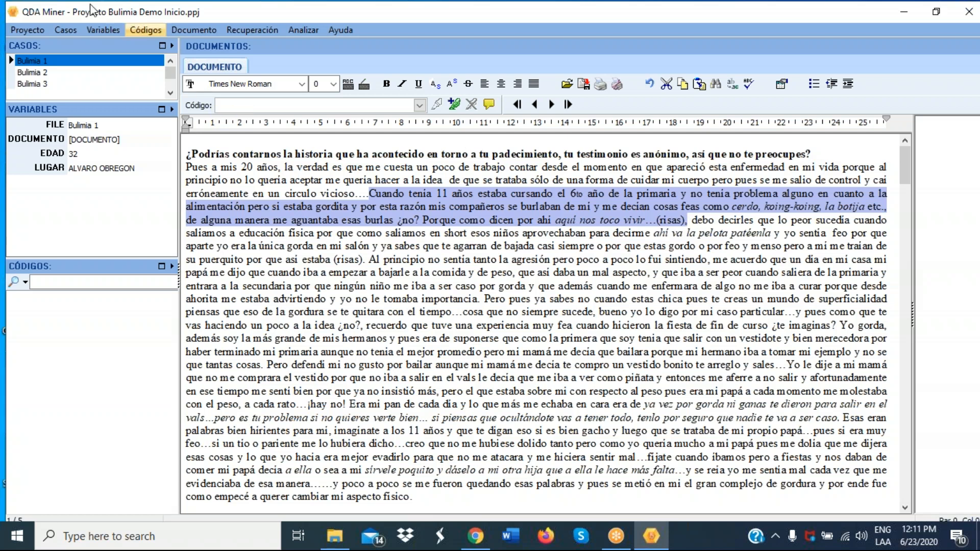
Step: Start a new code definition and place it under the category DIMENSION SOCIAL
click(144, 31)
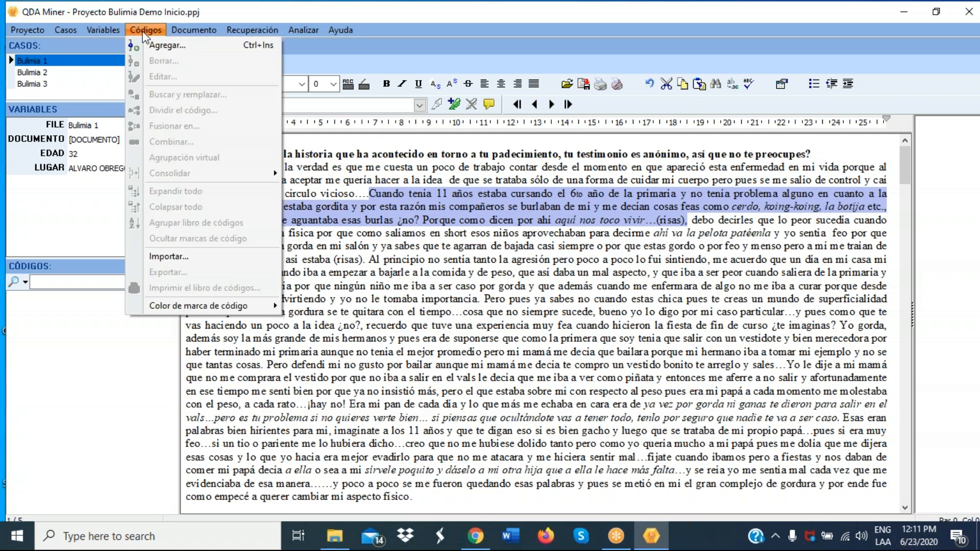
click(156, 46)
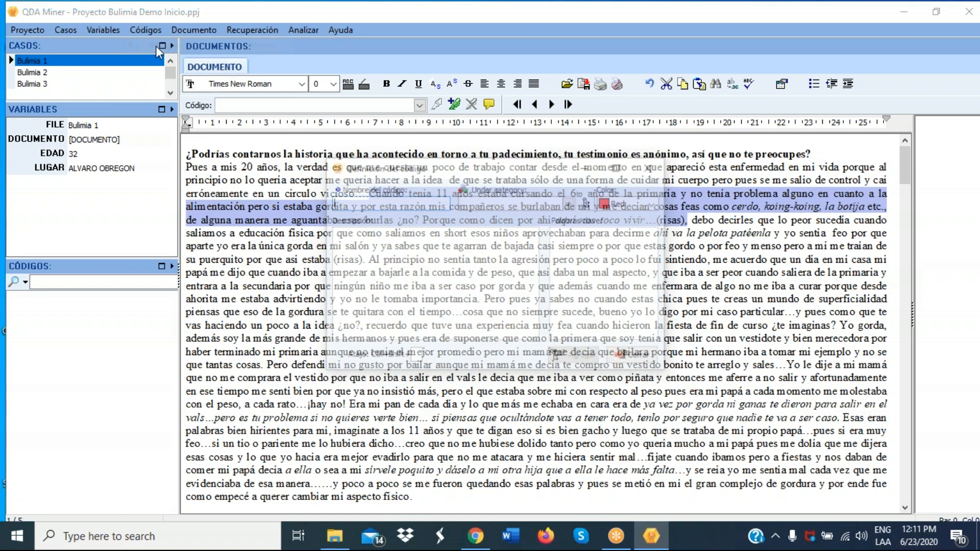
click(653, 212)
text(D)
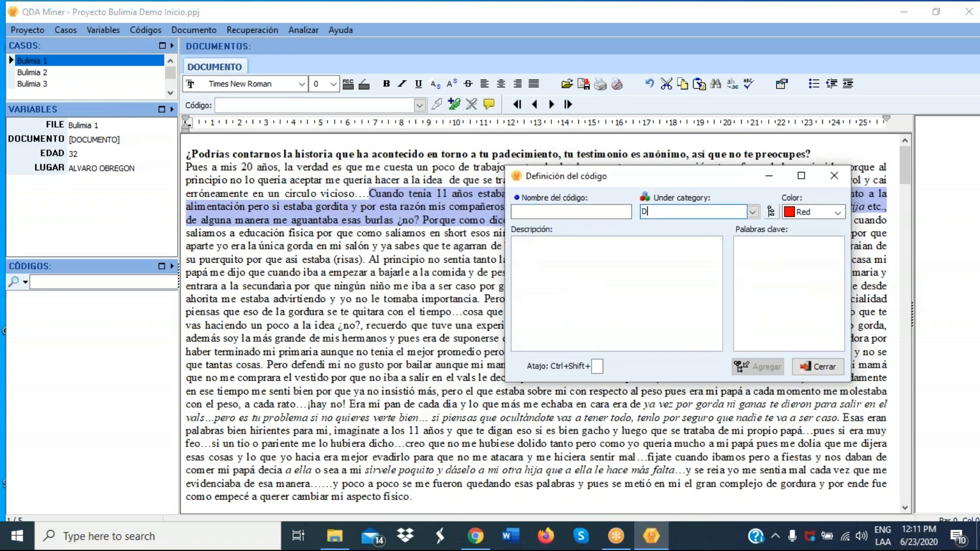
text(IMENSIONES SOCIAL)
drag(692, 215, 683, 216)
key(BackSpace)
Step: Name the code bullying escolar with the color Red, add it to the codebook and close the code definition
click(551, 214)
click(551, 213)
text(bul)
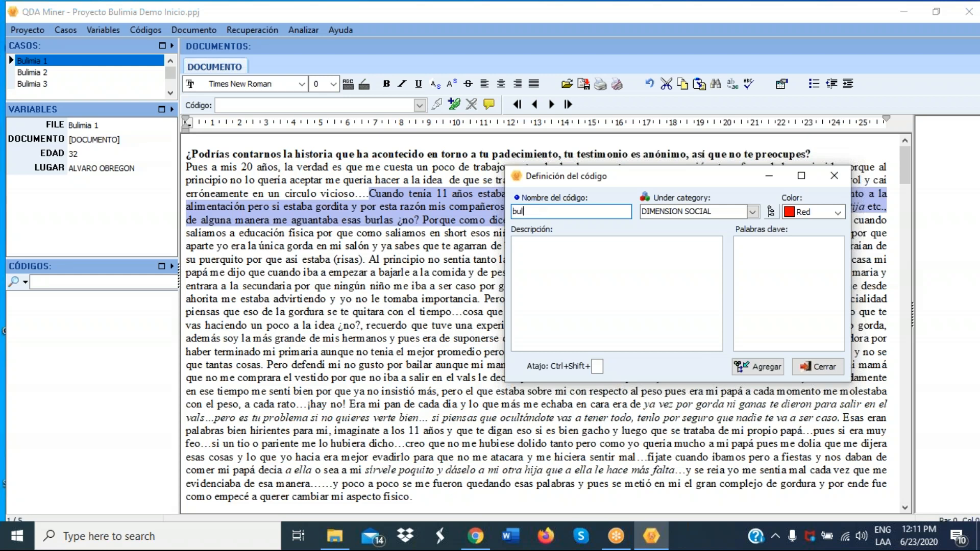
text(lying escolar)
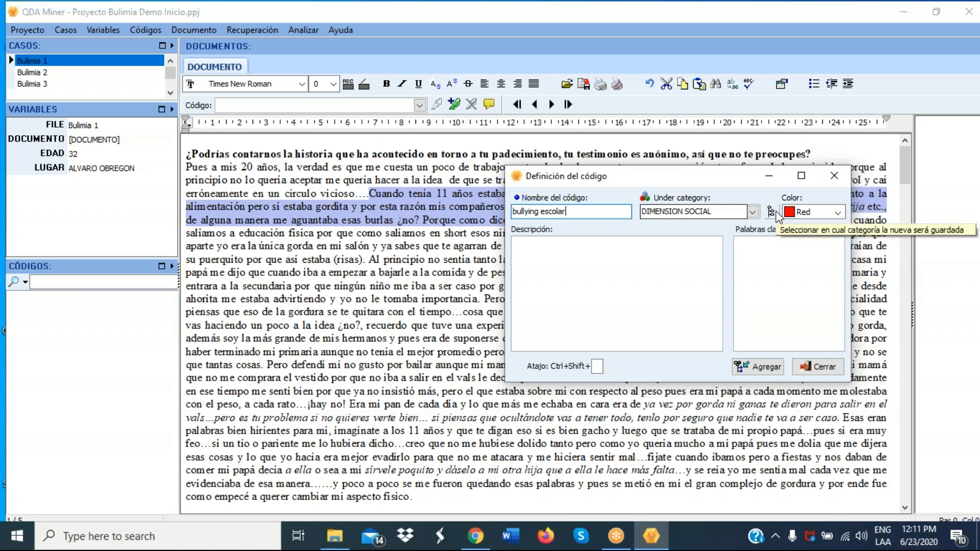
click(824, 213)
click(807, 320)
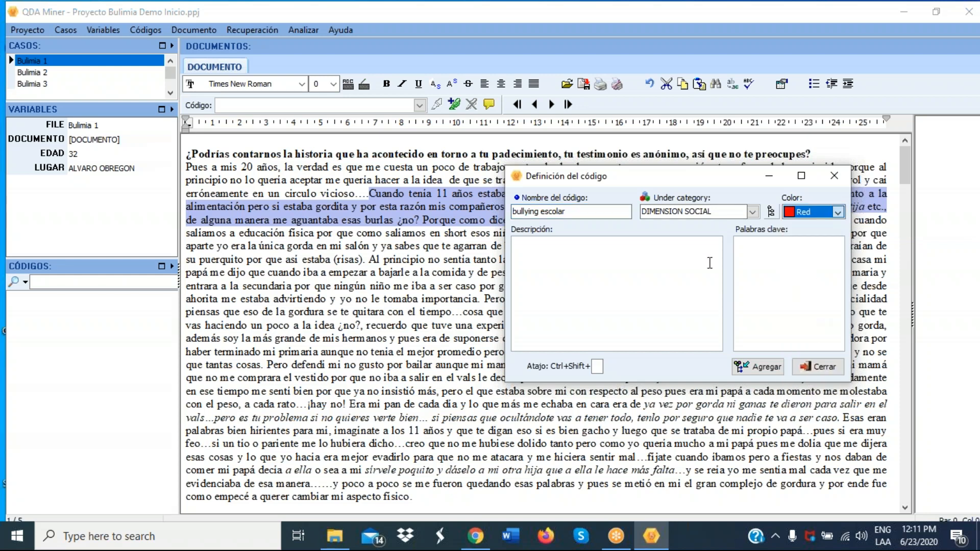
click(761, 367)
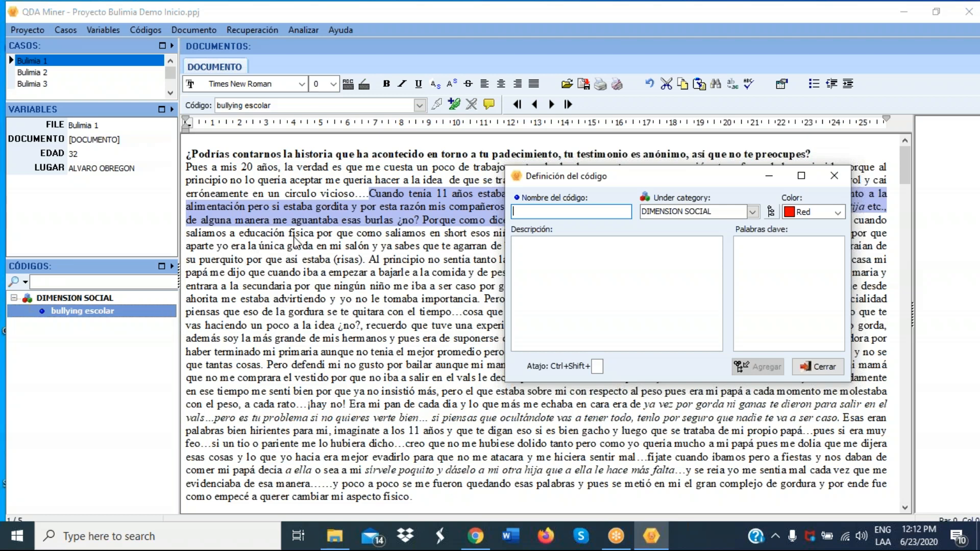
click(824, 366)
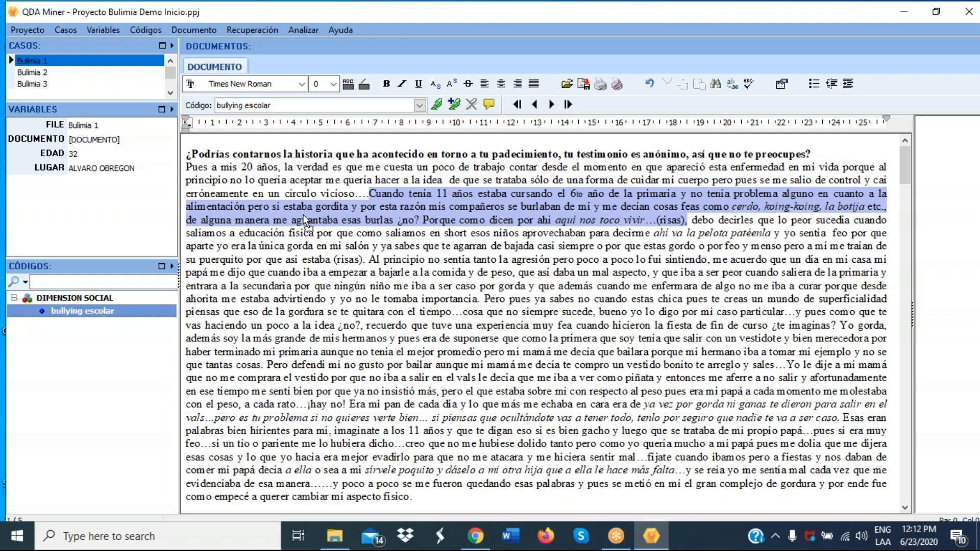
Step: Assign the bullying escolar code to the selected passage and open a comment on that coding
click(953, 207)
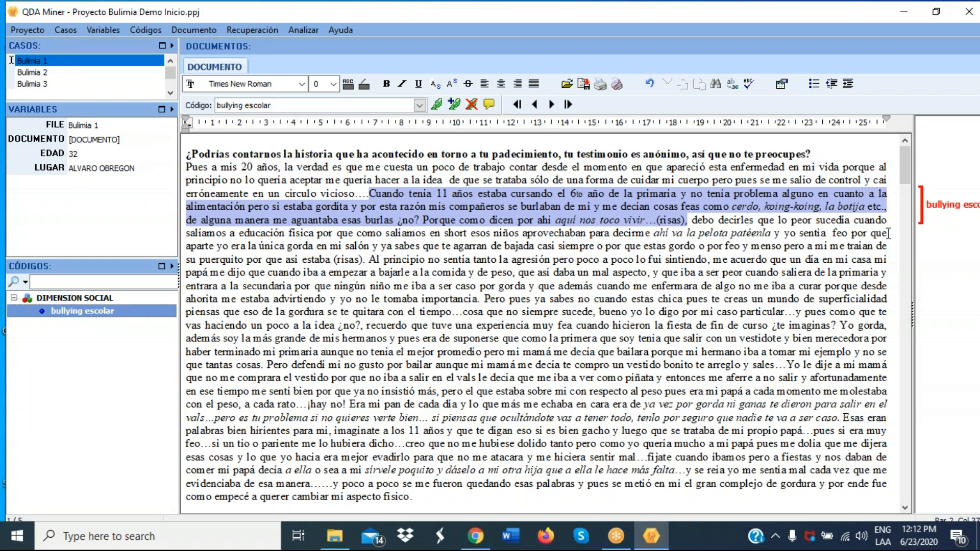
mouse_move(943, 209)
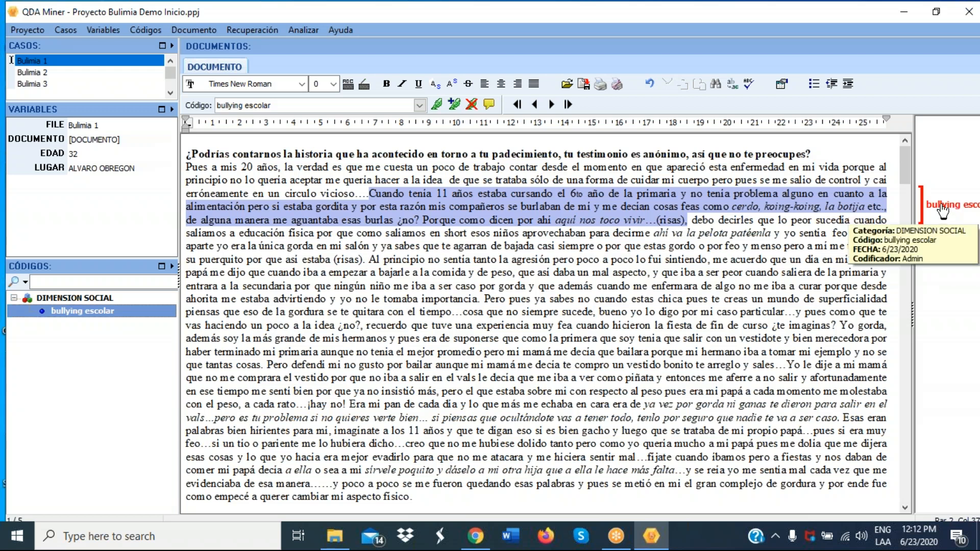
right_click(943, 209)
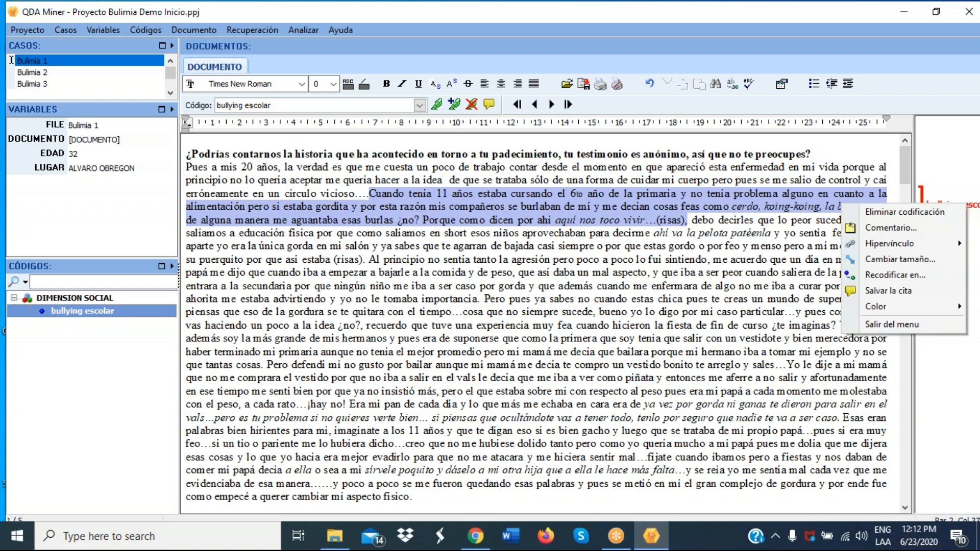
click(882, 231)
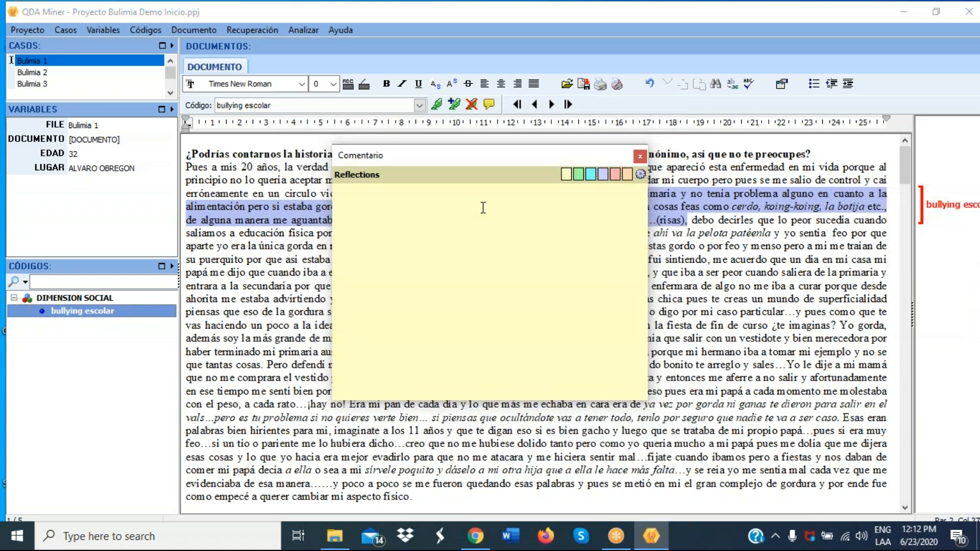
drag(450, 162, 614, 225)
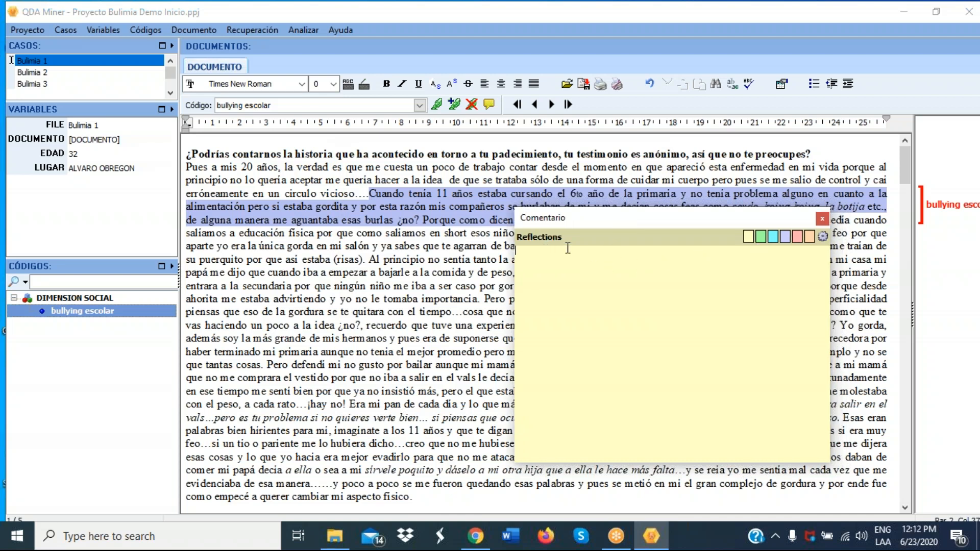
Step: Open the memo labels from the comment and rename the Reflections label as Reflexiones
click(823, 237)
drag(643, 204, 701, 260)
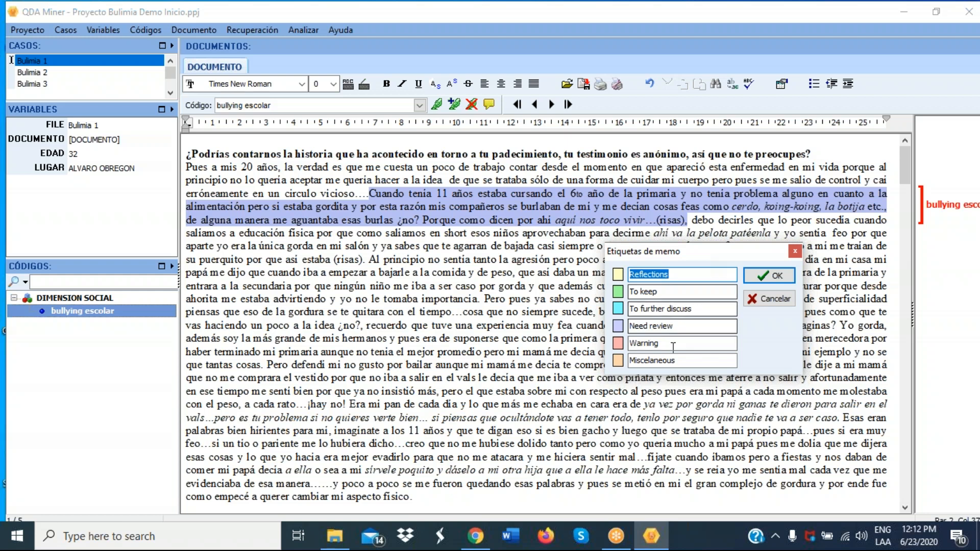
click(679, 276)
drag(674, 275, 629, 275)
text(Reflexiones)
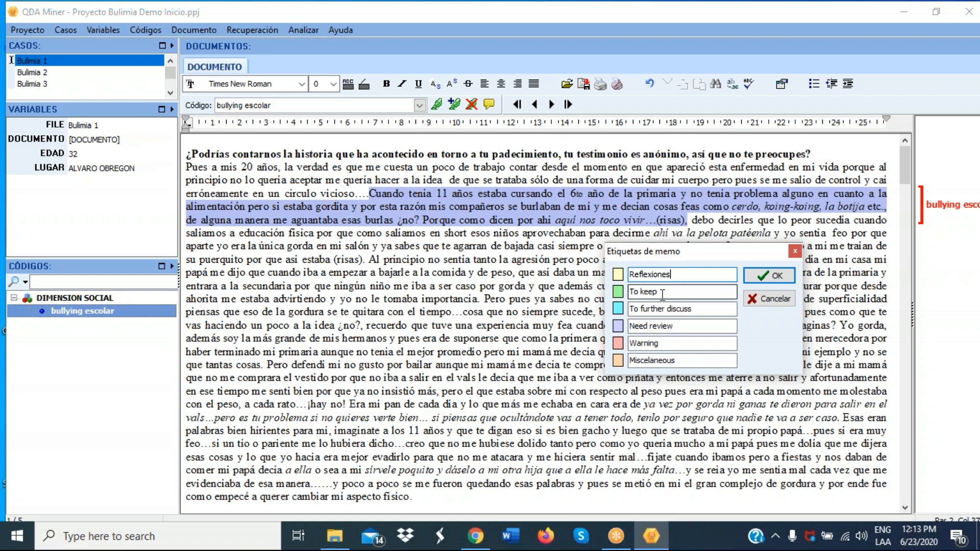
Step: Rename the green memo label as Cuestiones de método
key(Tab)
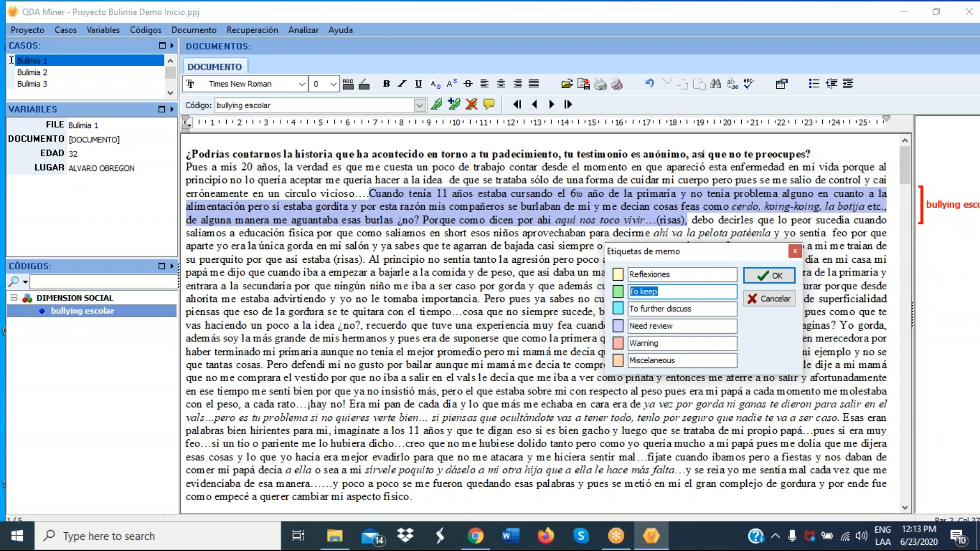
text(Cuestiones método)
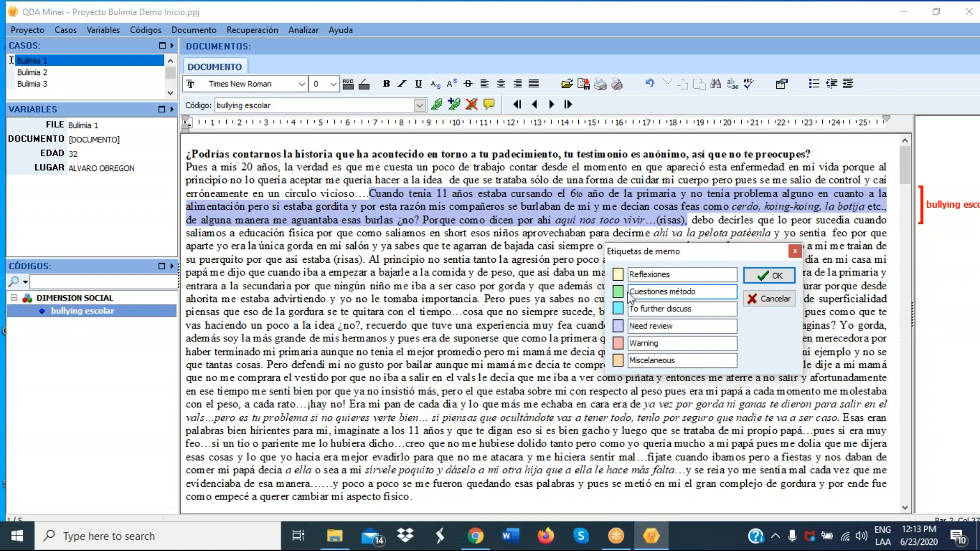
click(670, 295)
text(de)
key(Tab)
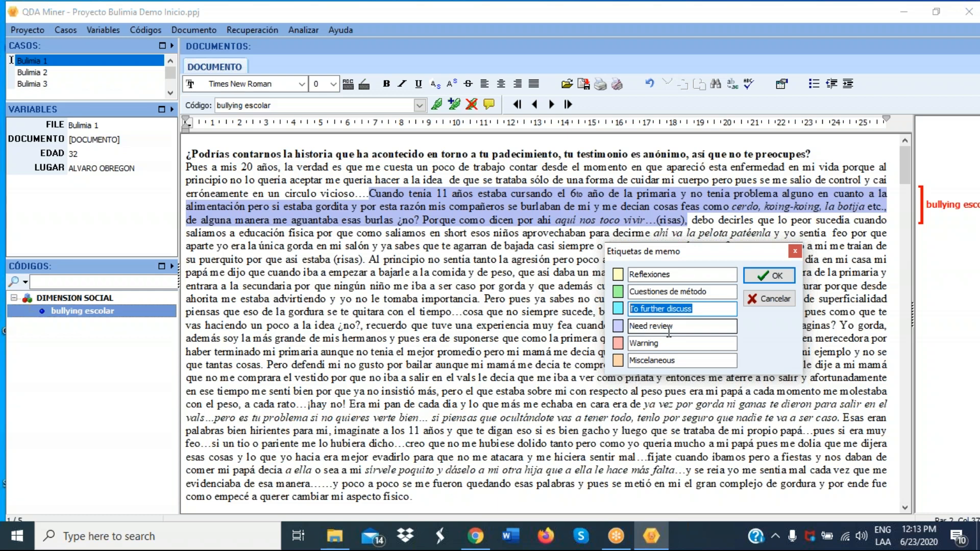
Step: Rename the To further discuss label as Epistemológicas and Need review as Lexicográgficas, and save the memo labels
text(Epistemol)
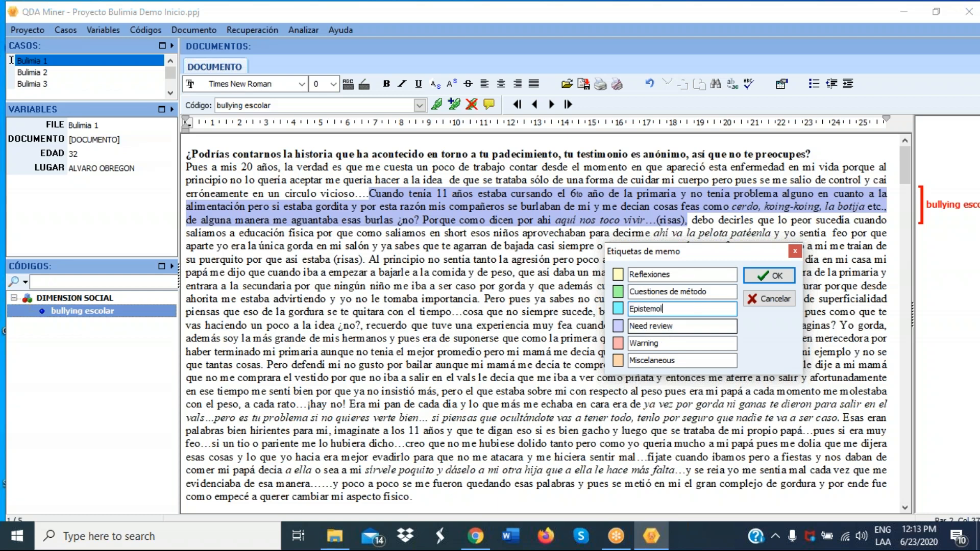
text(ógicas)
drag(674, 326, 629, 327)
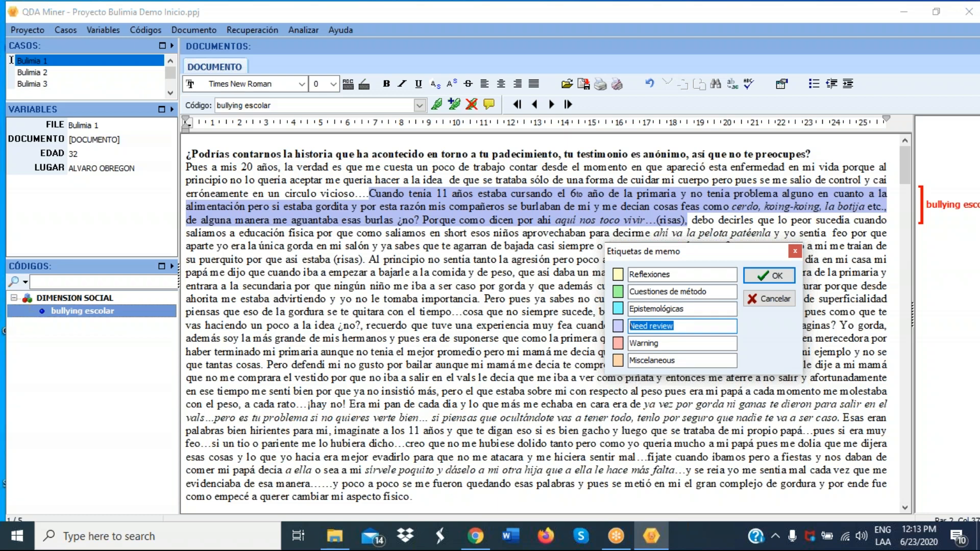
text(Lexicográgficas)
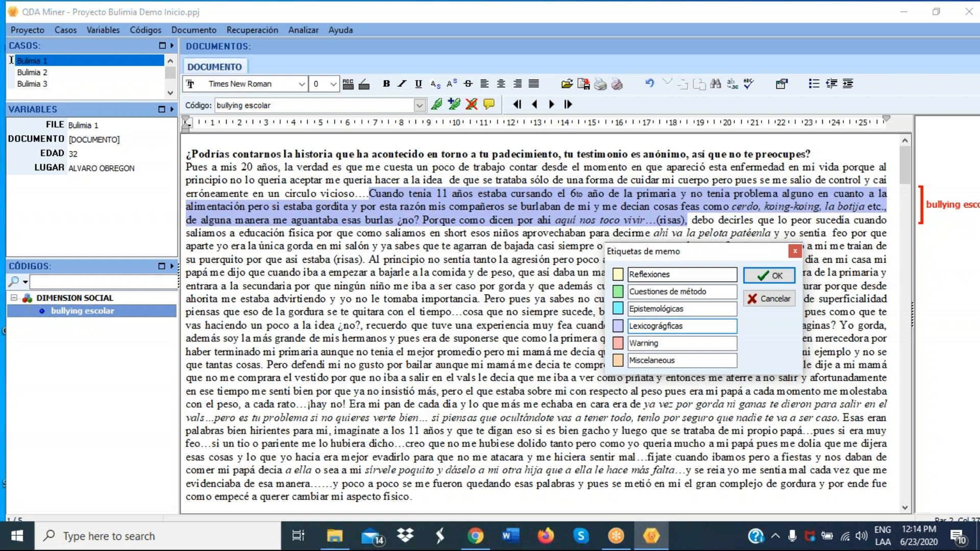
click(777, 277)
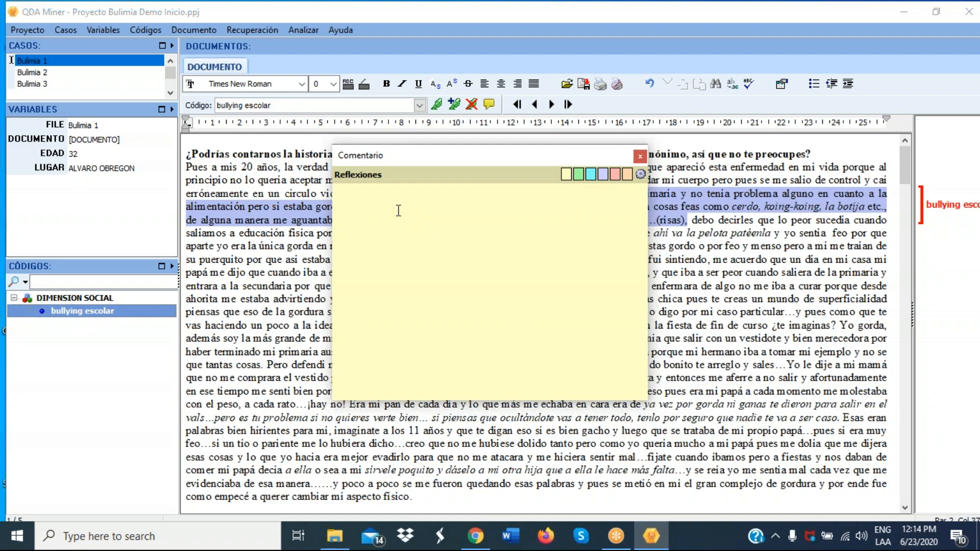
Step: Write the comment "El bullying codificado aquí es un ejemplo central desde la teoría de" followed by the authors' 1998 citation, and close it
text(El bullying r)
key(BackSpace)
text(codificado aquí es un )
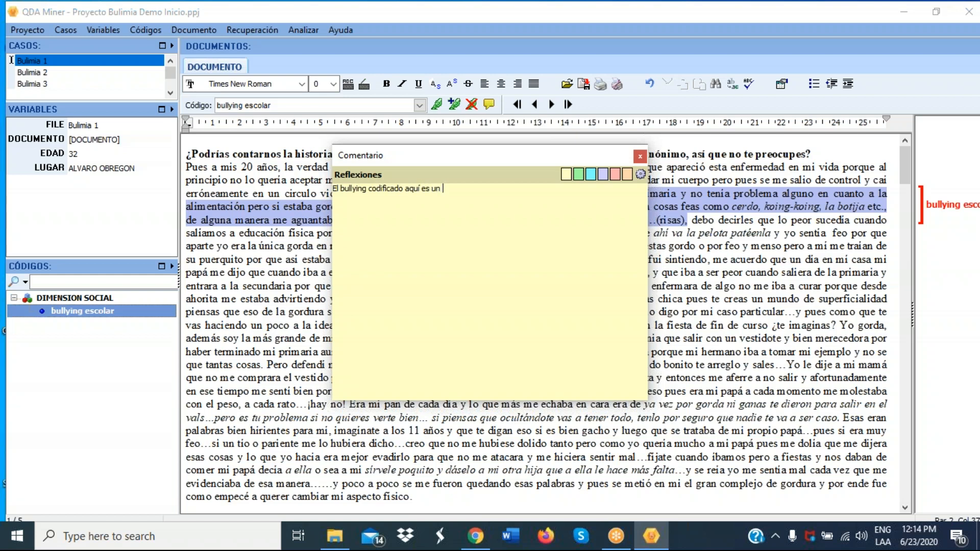
text(ejemplo central desde la teoría de)
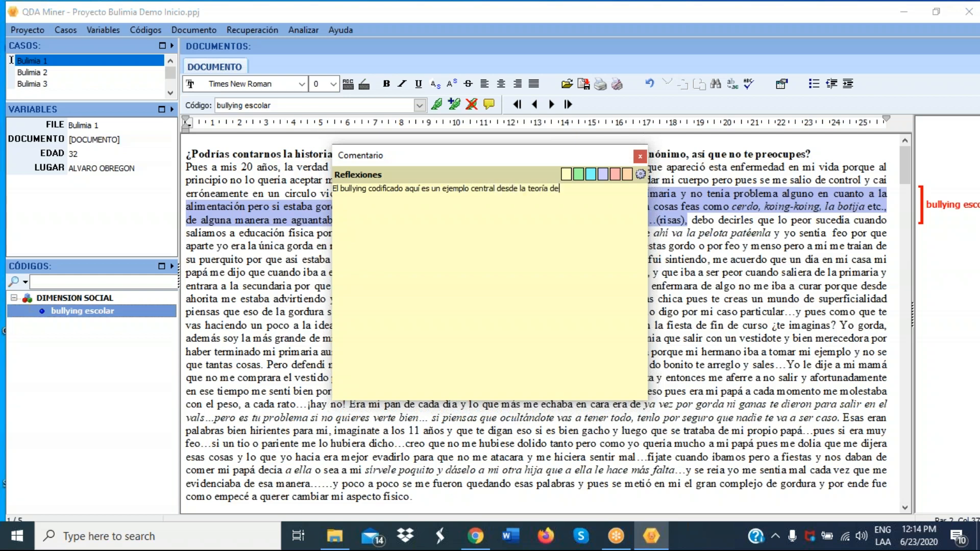
text( Miller y Miller (1998))
click(640, 157)
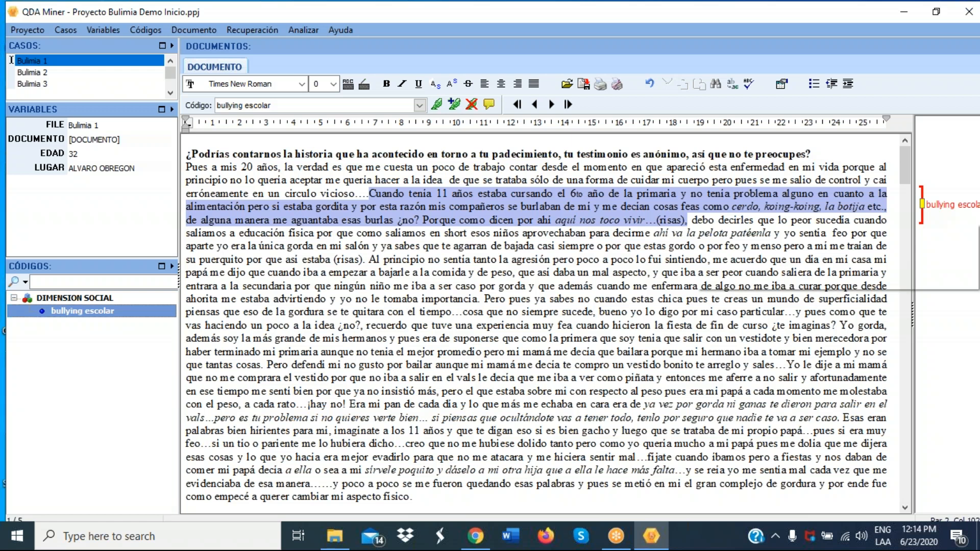
mouse_move(925, 207)
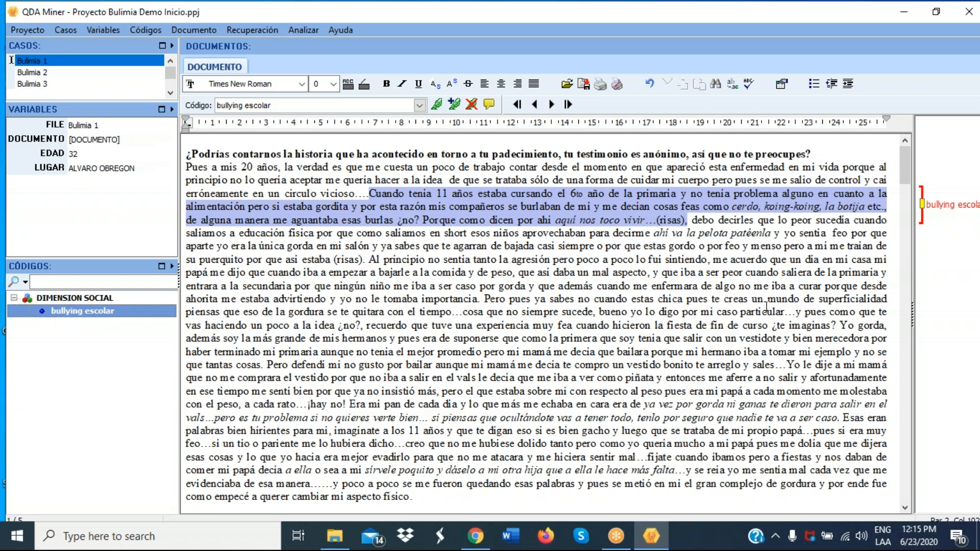
Step: Select the Bulimia 1 passage from "Al principio no sentía tanto la agresión" through "bajarle a la comida y de peso"
click(906, 509)
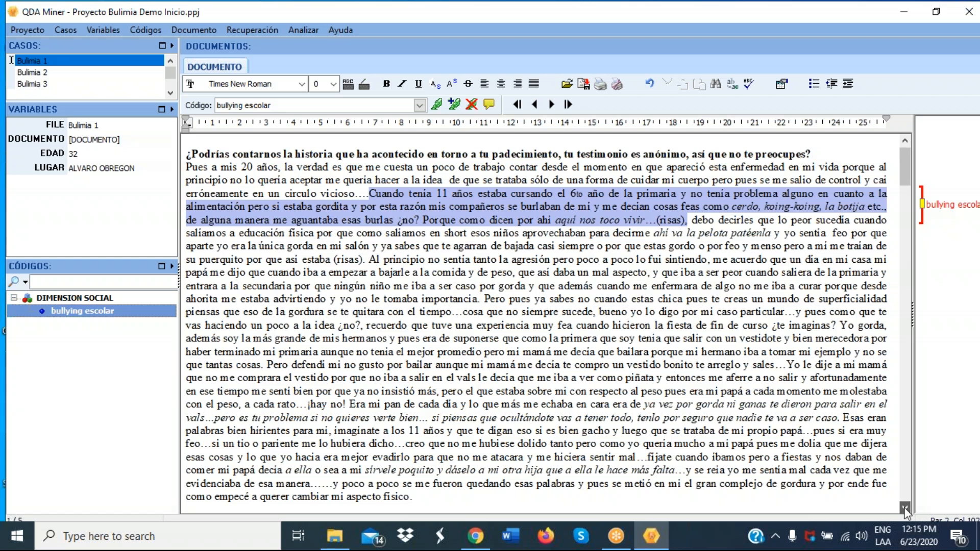
click(905, 509)
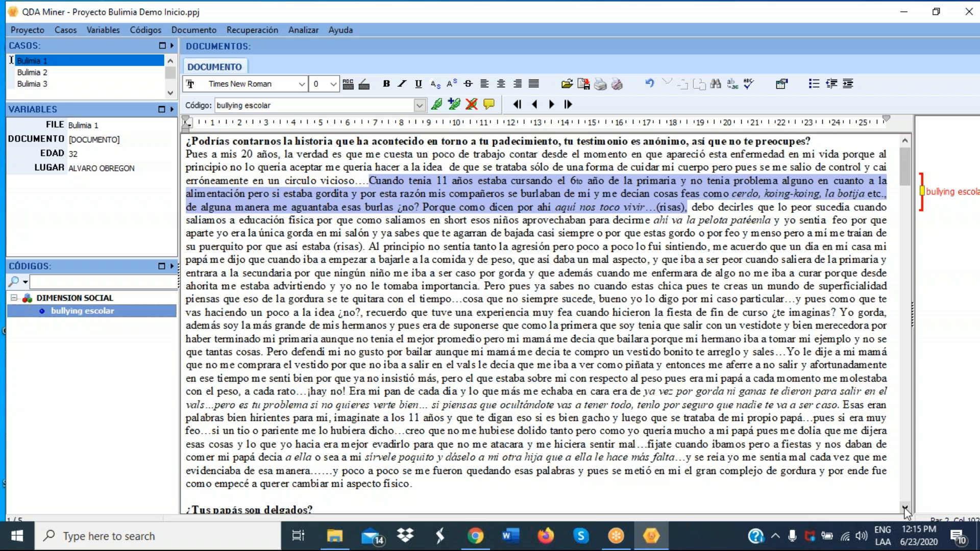
double_click(906, 509)
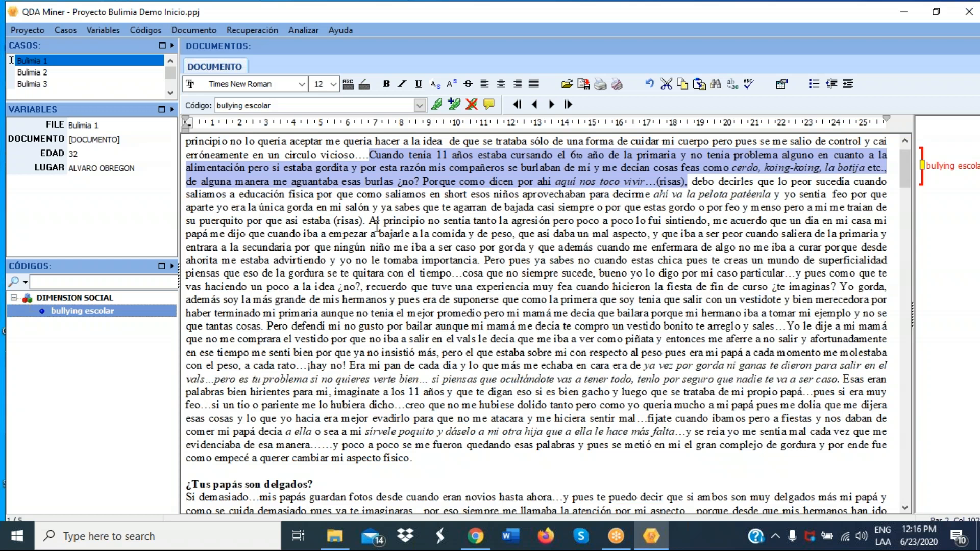
double_click(376, 221)
drag(378, 228, 390, 232)
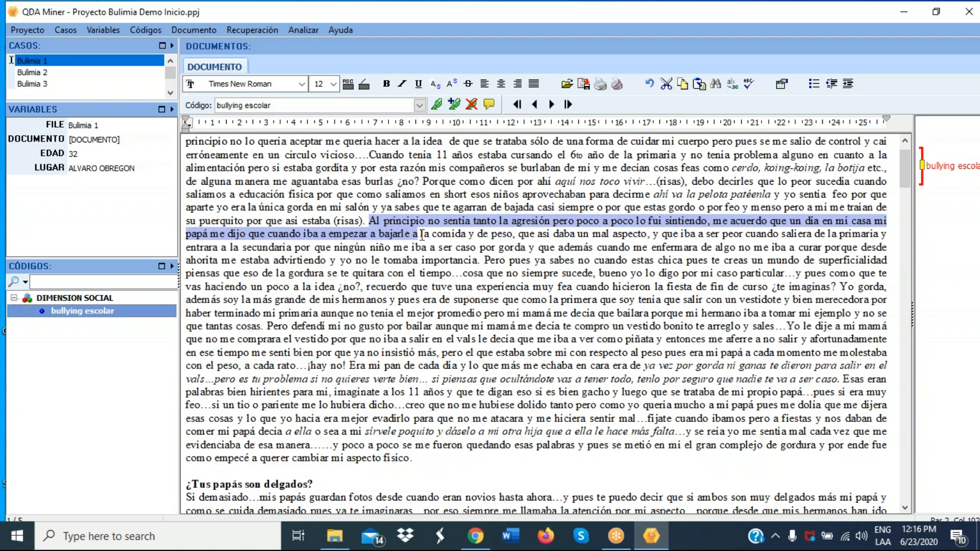
shift+click(512, 236)
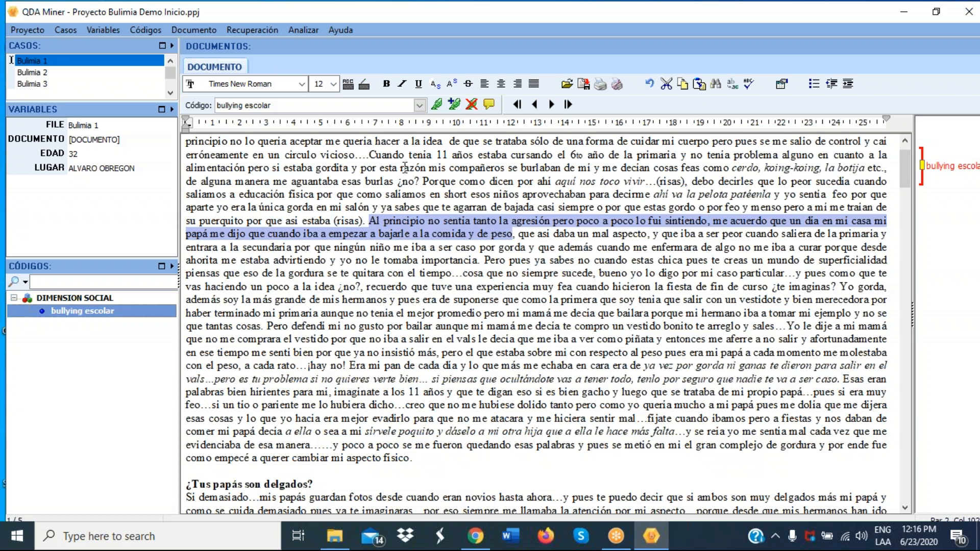
Step: Run a query by example on the selected passage, with Oraciones as the retrieval unit in DOCUMENTO
click(304, 31)
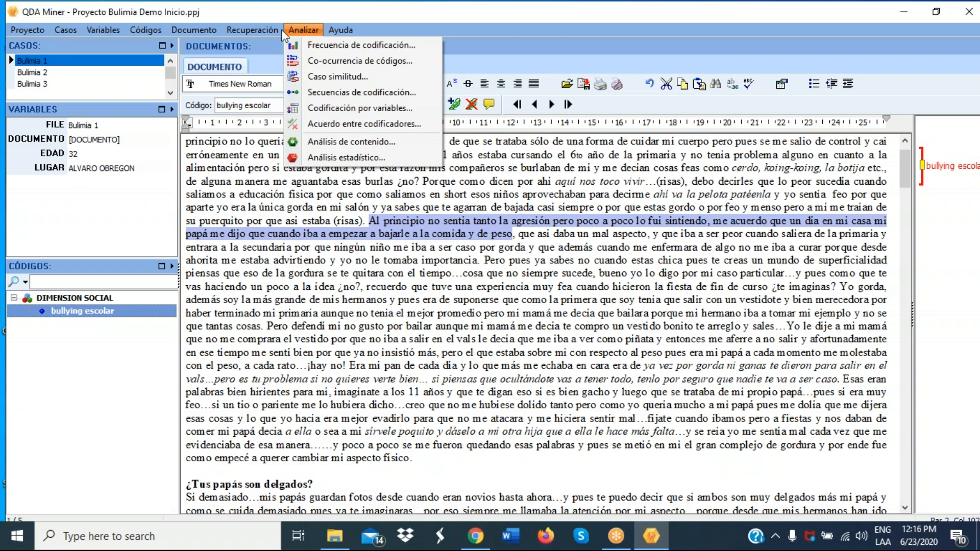
click(262, 32)
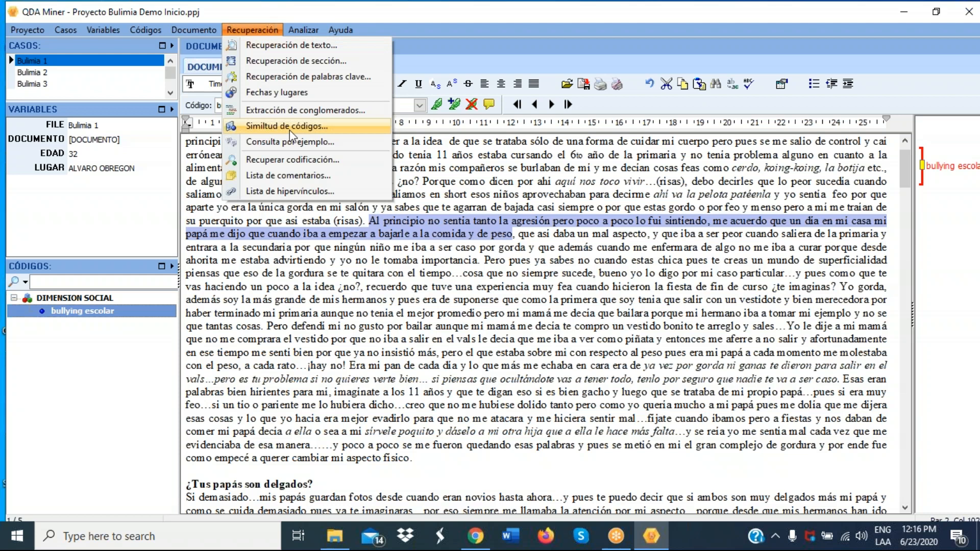
click(292, 144)
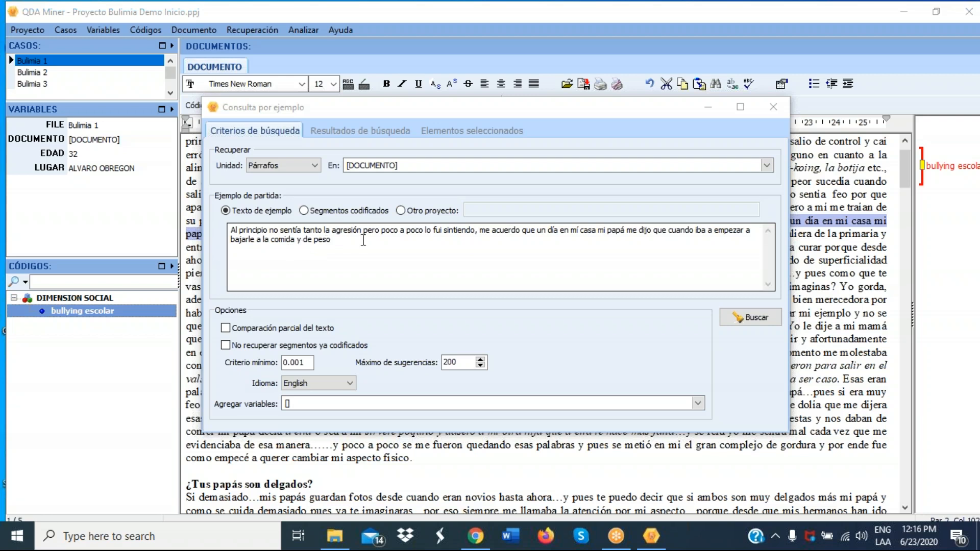
click(314, 166)
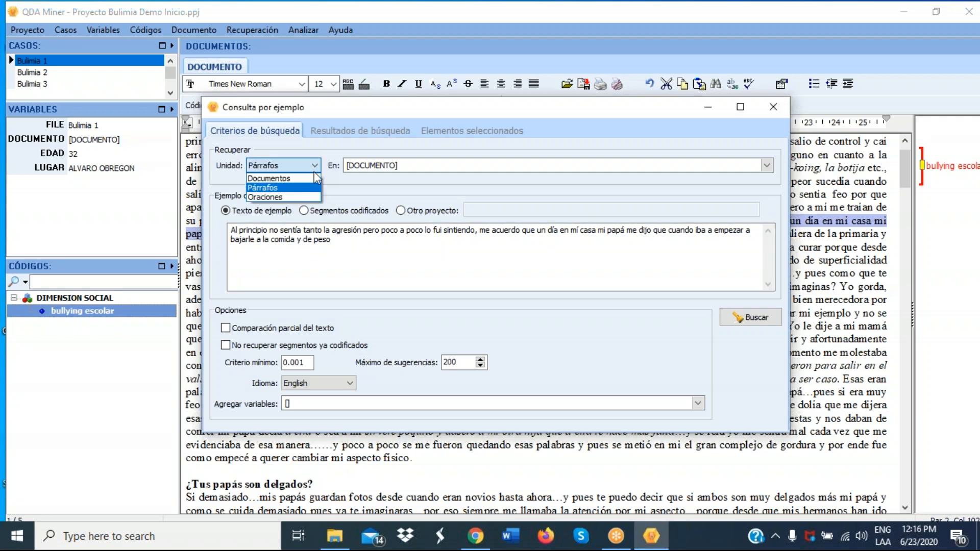
click(301, 197)
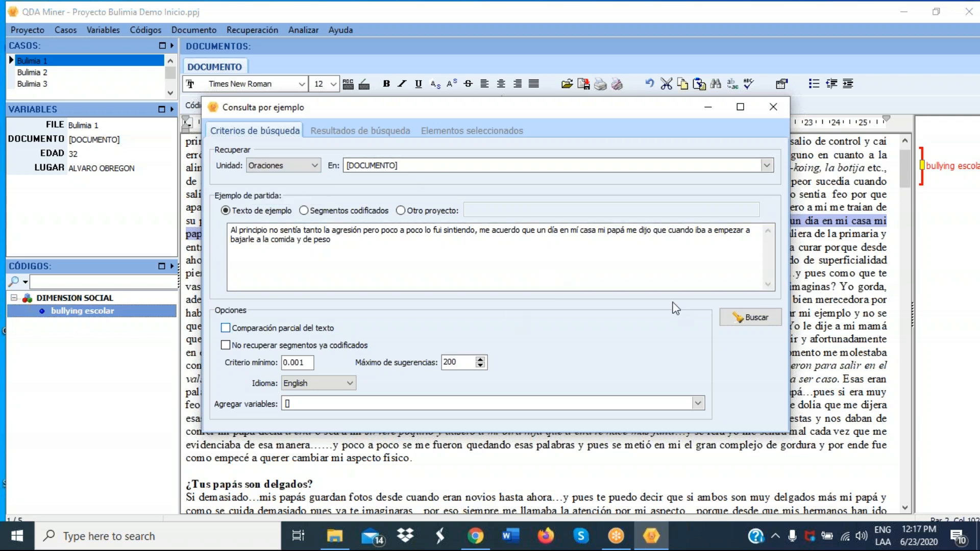
click(749, 317)
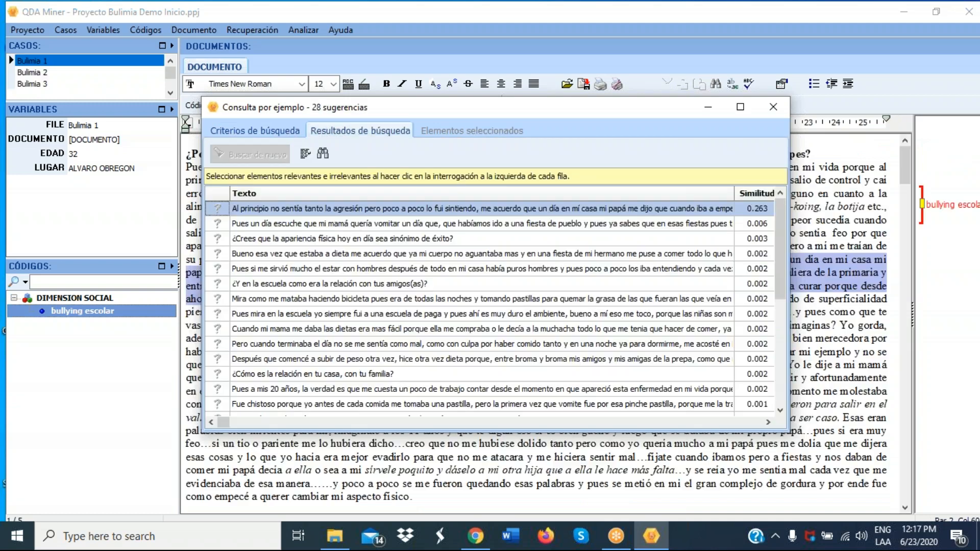
Step: Examine the second, fourth and fifth suggested passages in their source documents, keeping the results window clear of the text
drag(552, 107, 579, 204)
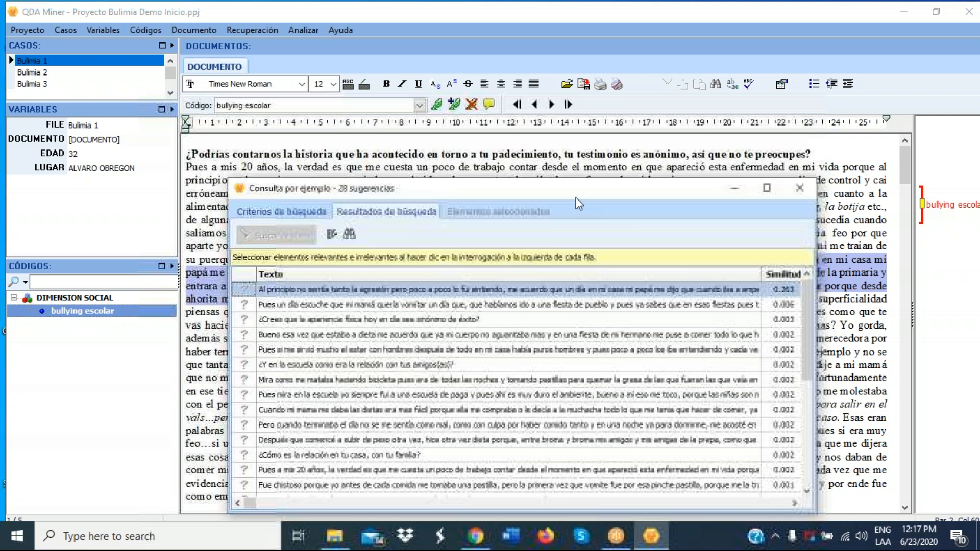
drag(579, 204, 554, 156)
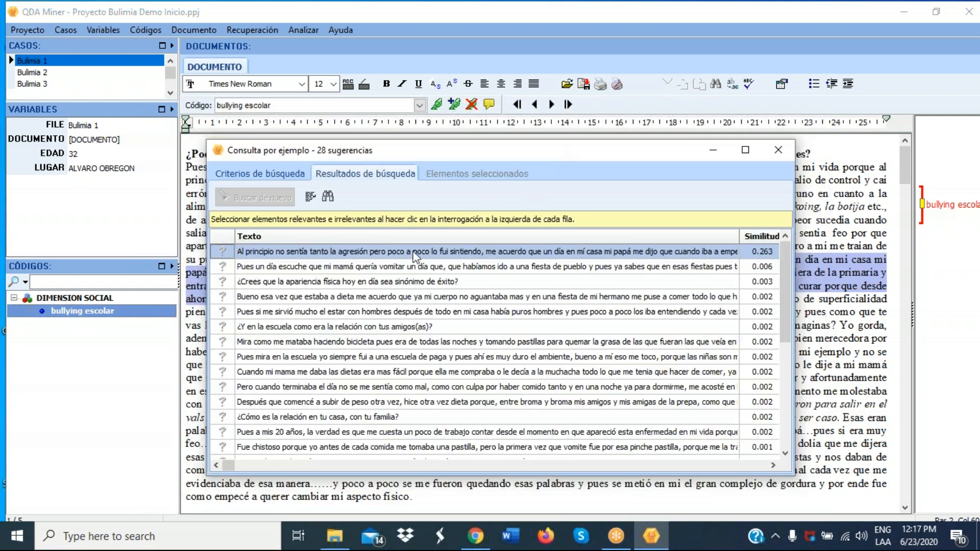
click(370, 268)
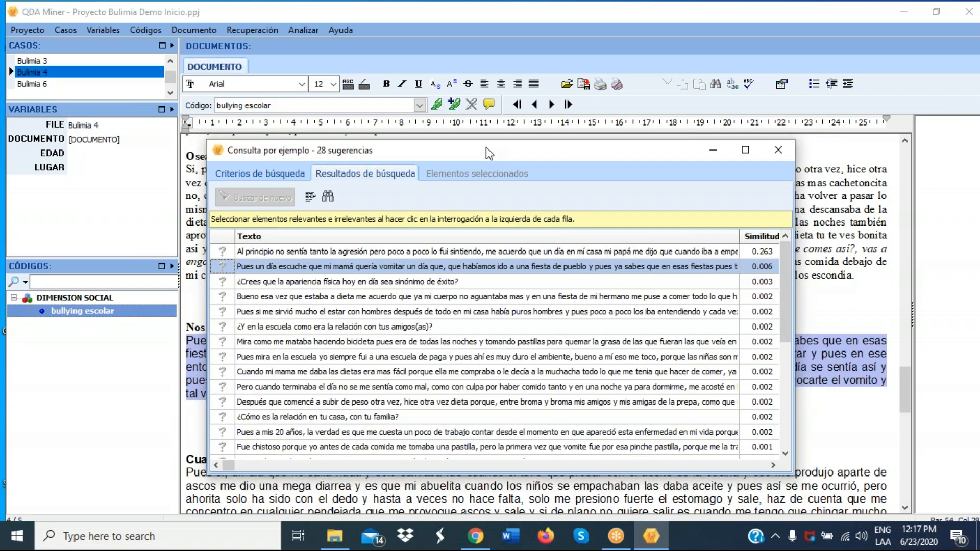
drag(489, 153, 549, 93)
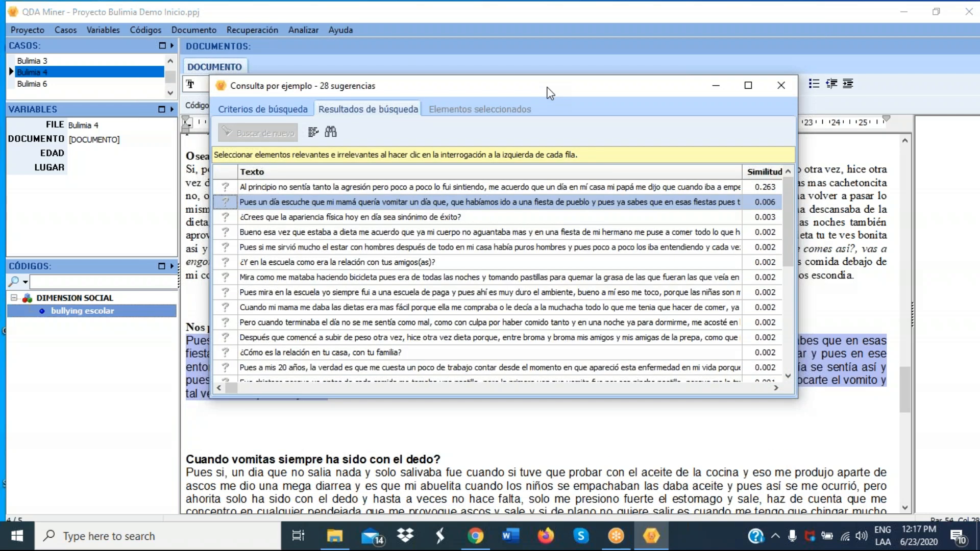
click(394, 235)
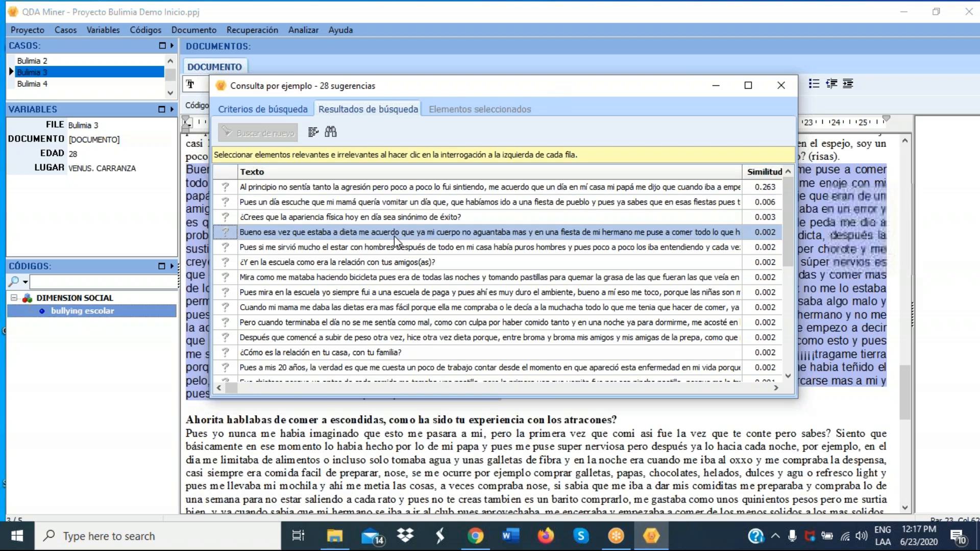
drag(488, 90, 474, 437)
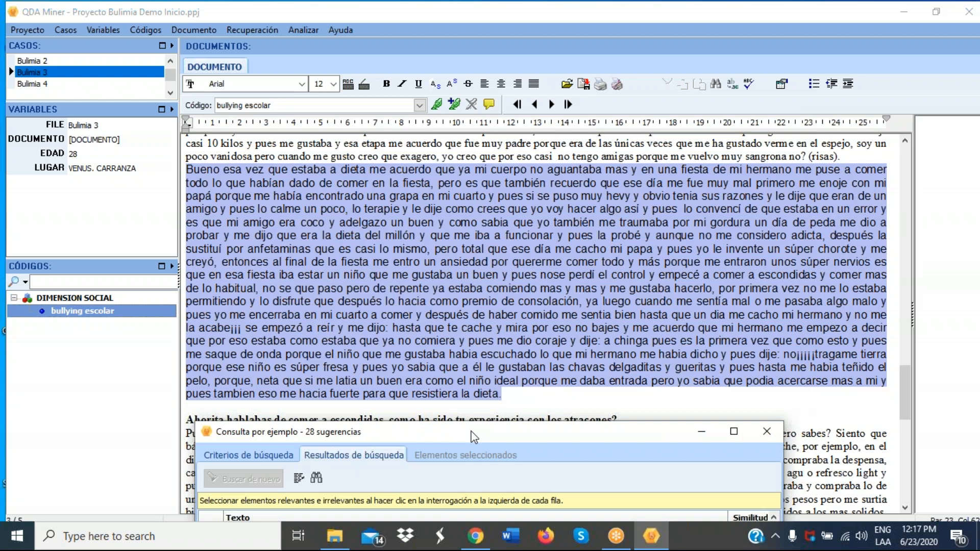
drag(471, 432, 486, 57)
click(433, 219)
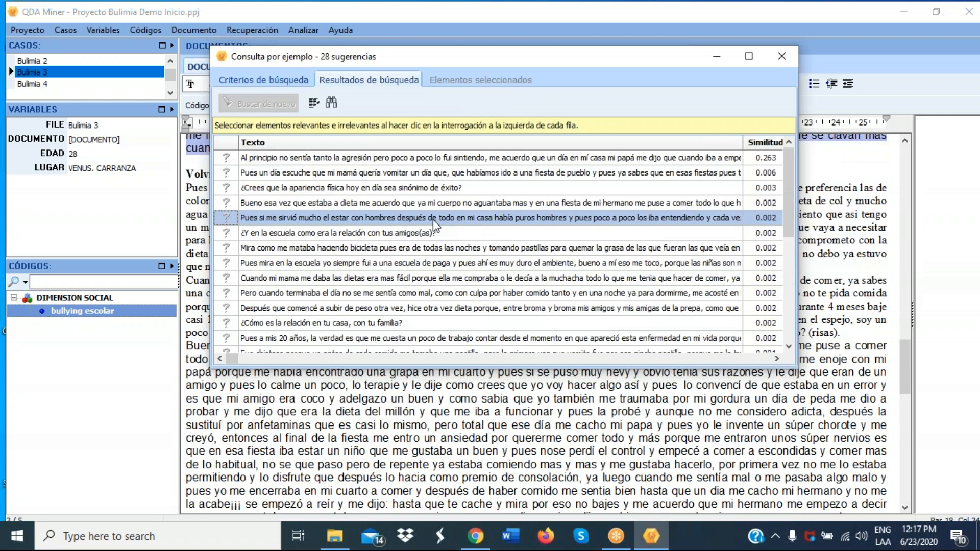
Step: Mark the first, second, fourth and fifth suggestions as relevant and the question "¿Crees que la apariencia física hoy en día sea sinónimo de éxito?" as irrelevant
shift+click(224, 158)
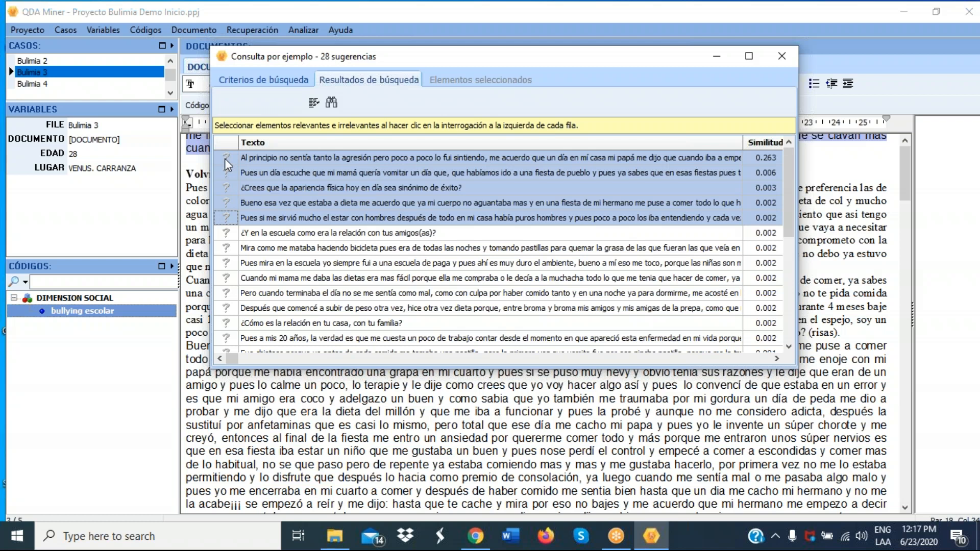
click(225, 158)
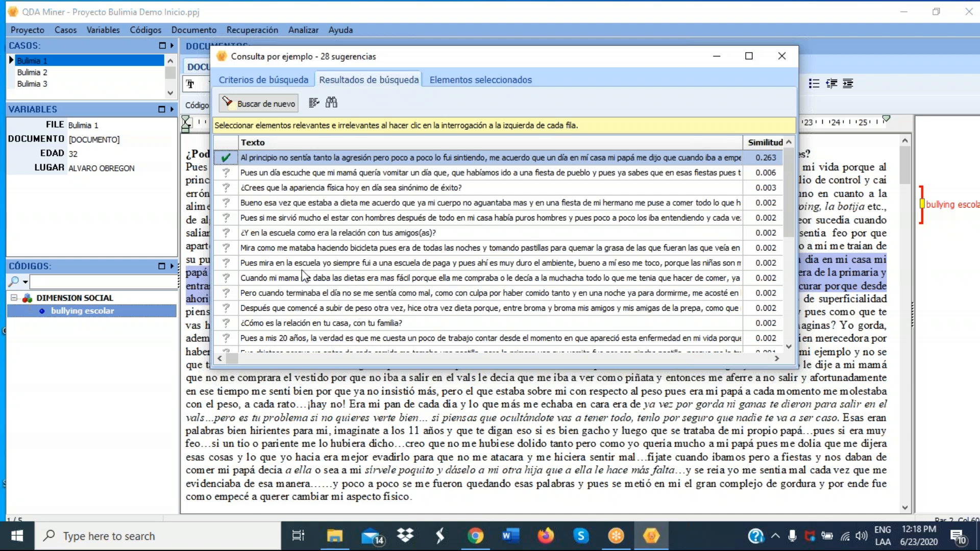
click(227, 175)
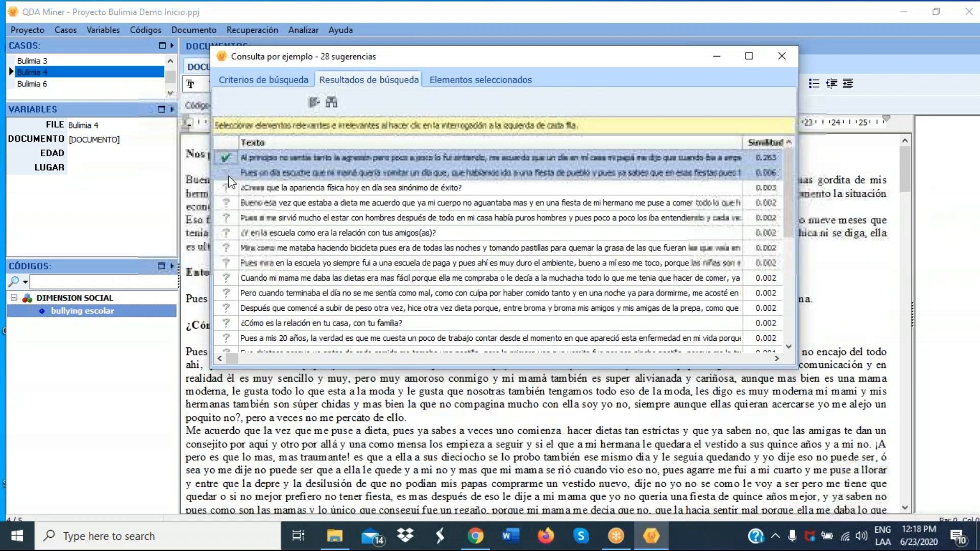
click(227, 174)
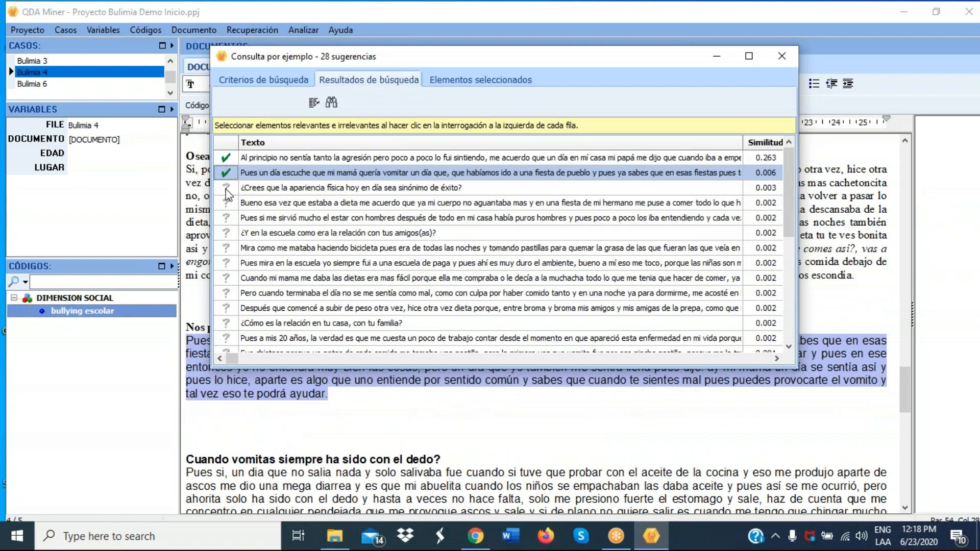
click(226, 189)
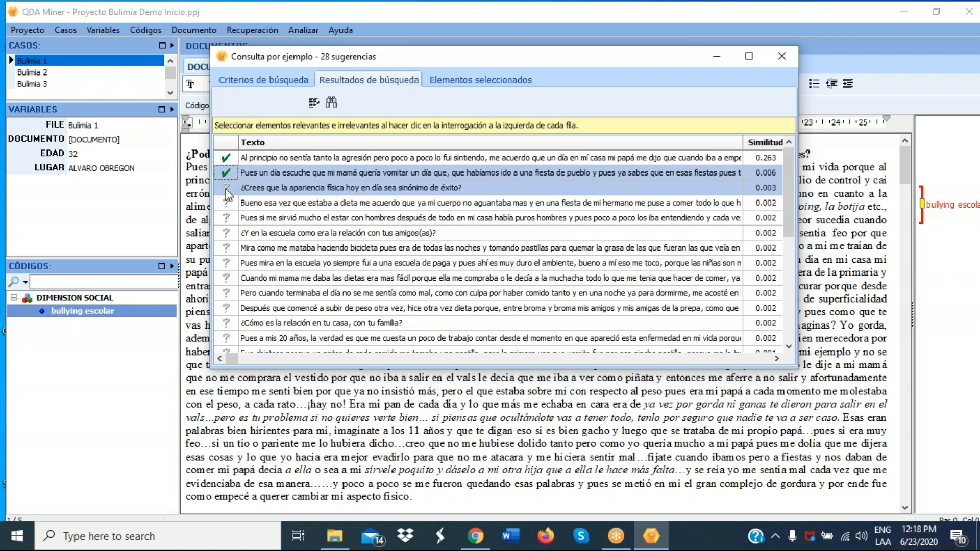
click(226, 189)
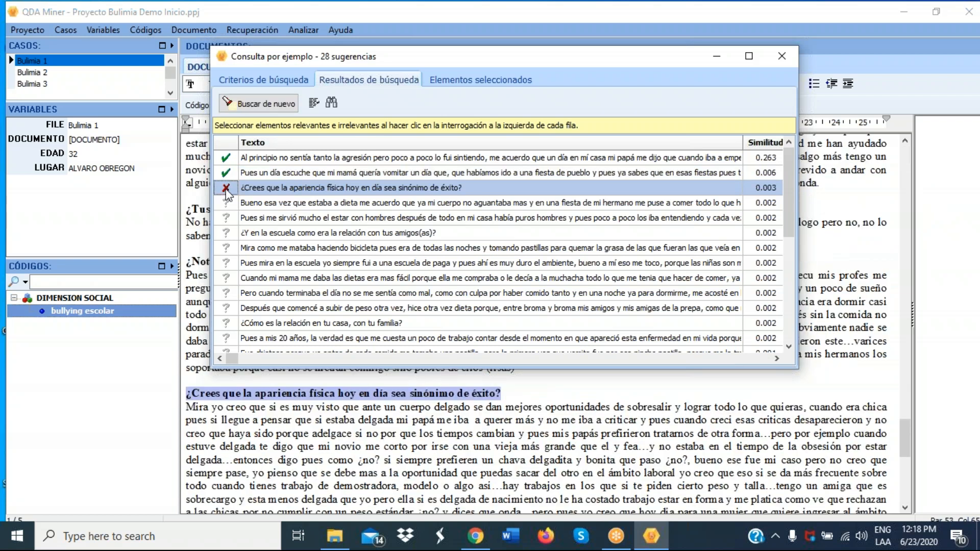
click(226, 202)
click(227, 203)
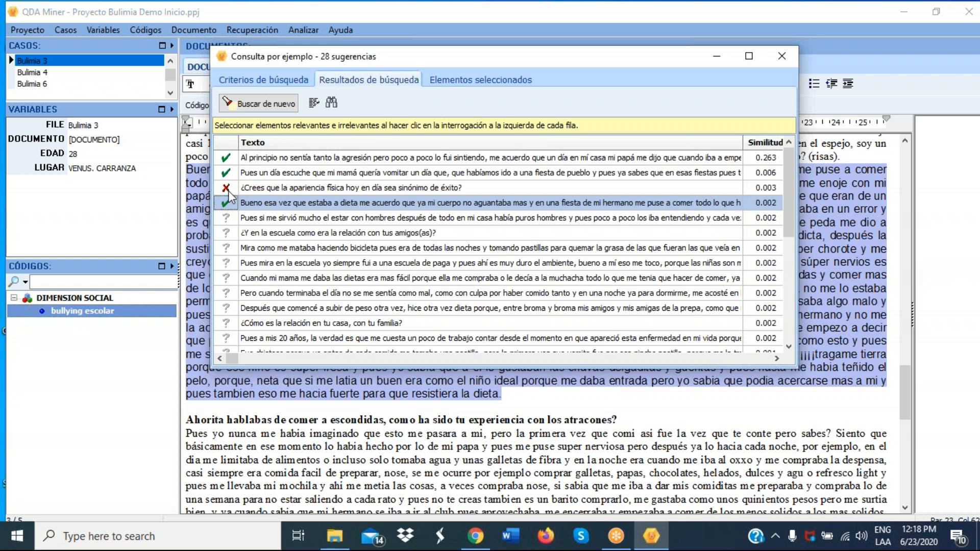
click(225, 218)
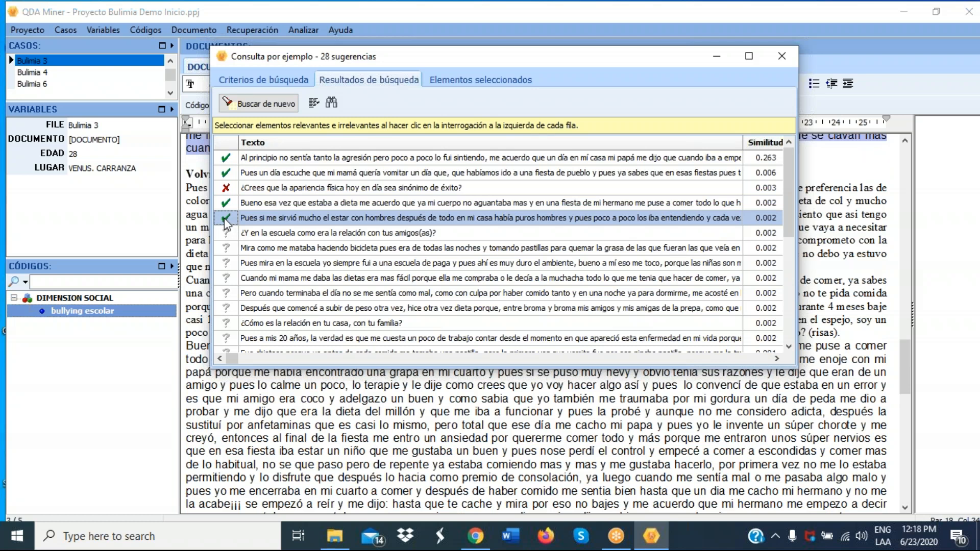
Step: Repeat the search using the marked suggestions, and mark the fifth and sixth of the new results as relevant
click(260, 103)
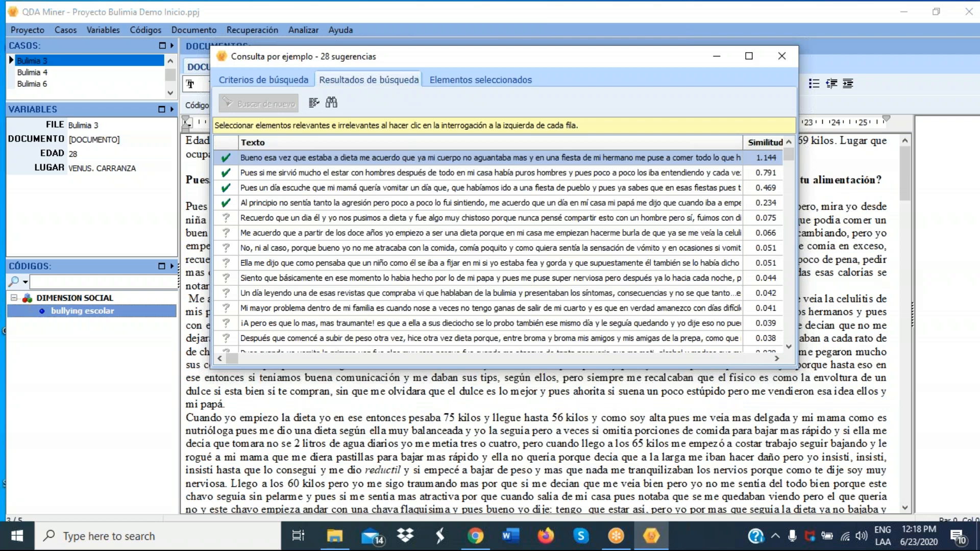
click(225, 218)
click(225, 233)
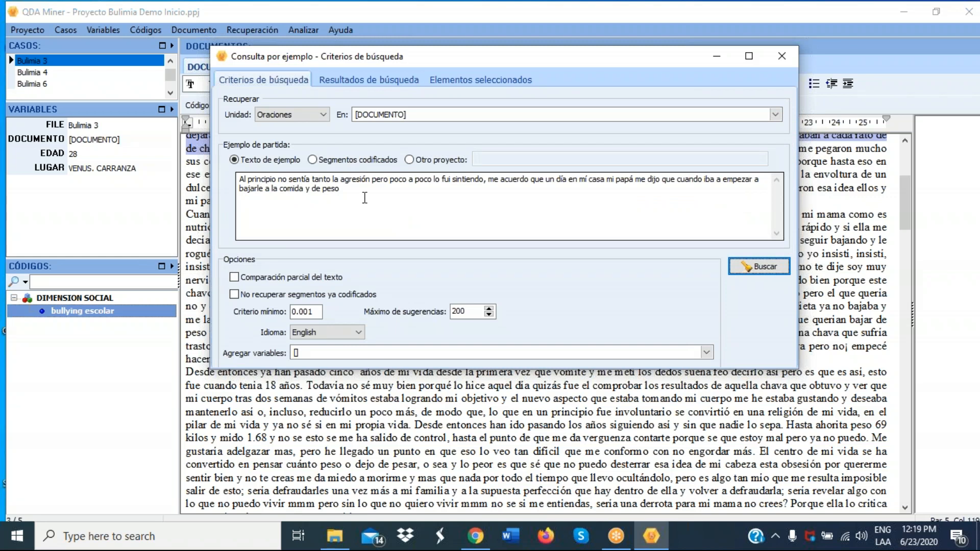
Step: Start a new code from the list of selected elements and name it control paternal
click(477, 81)
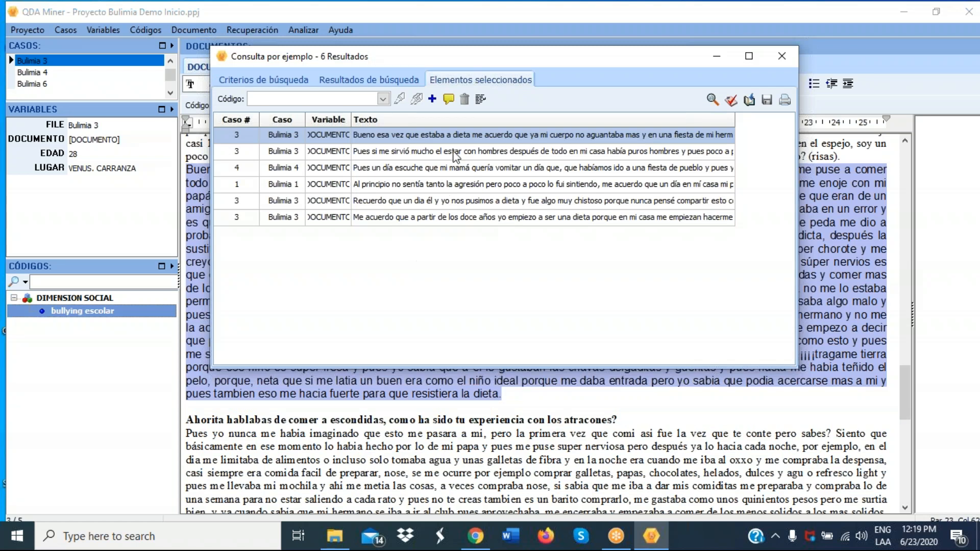
click(433, 105)
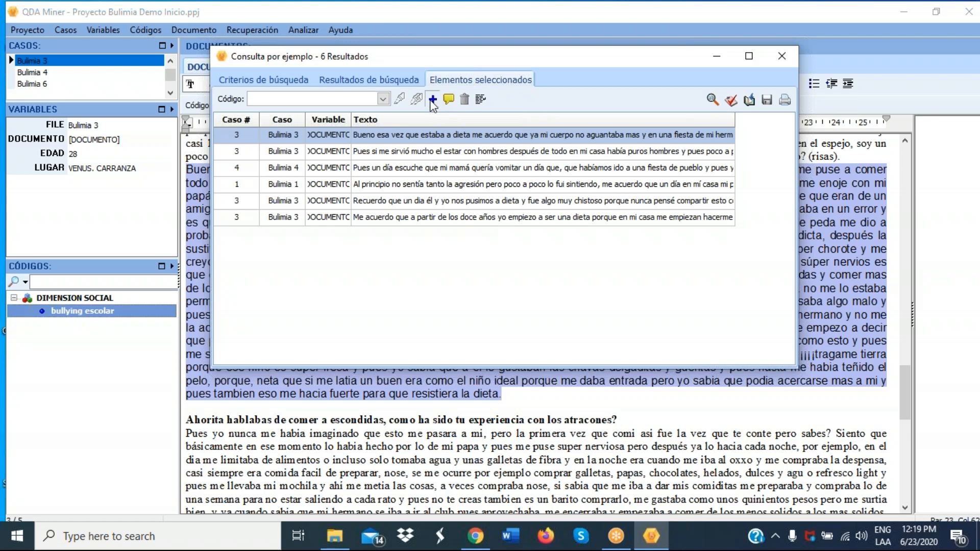
text(c)
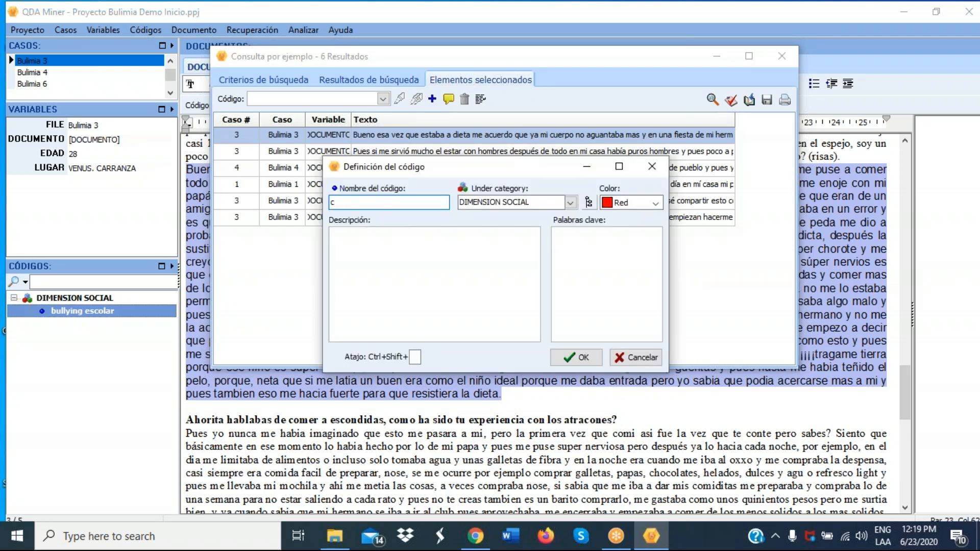
text(ontrol paternal)
Step: Assign the control paternal code to the category DIMENSION FAMILIAR and give it the colour Lime
click(570, 203)
click(569, 205)
drag(532, 202, 505, 202)
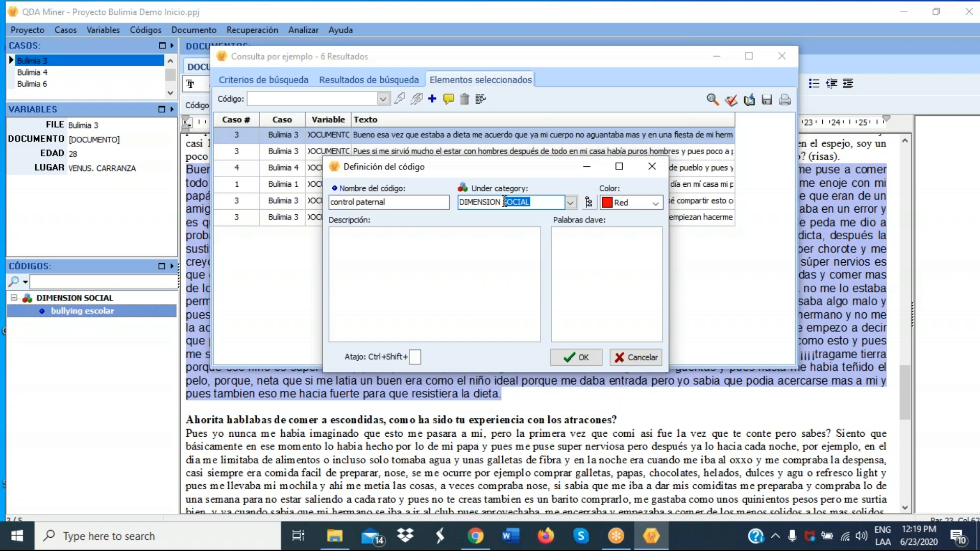
text(FAMILIAR)
click(657, 204)
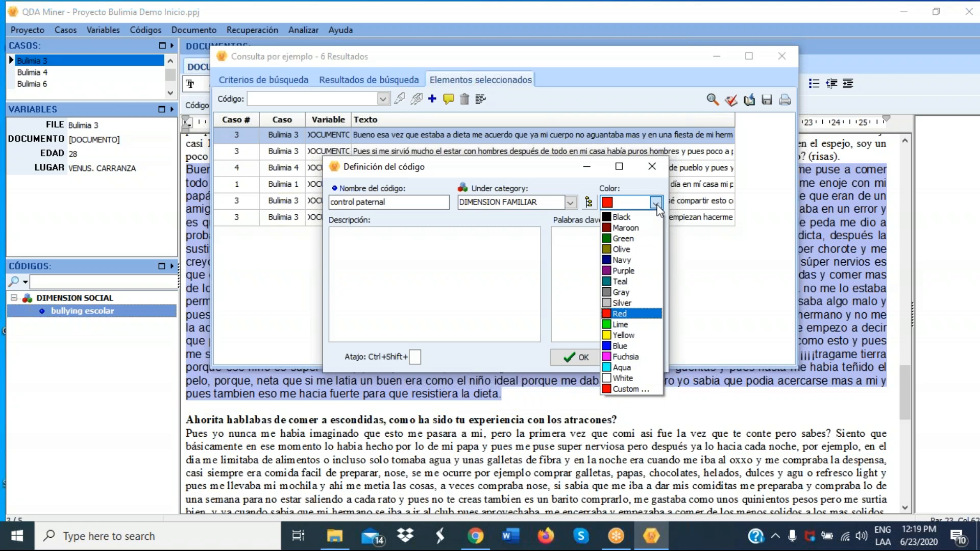
click(606, 327)
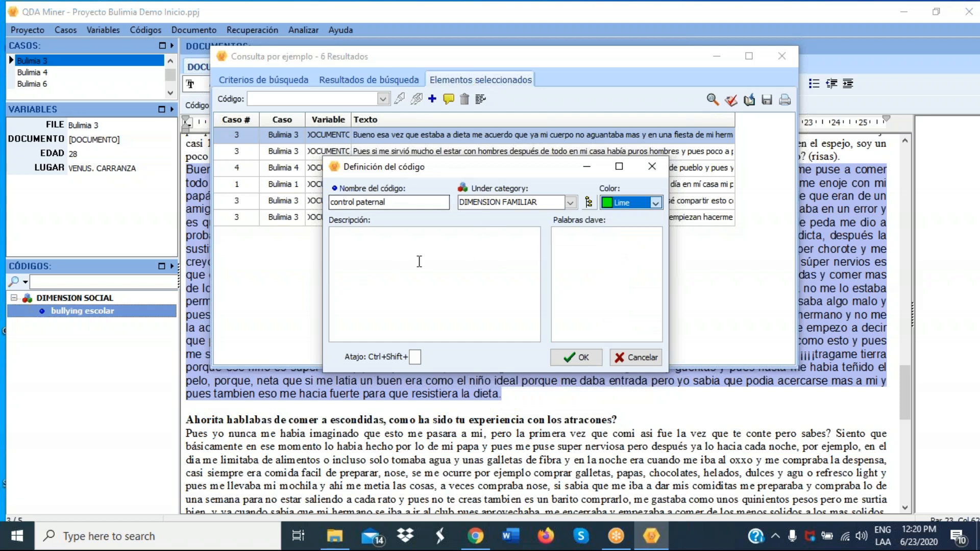
Step: Describe the code as "Relaciones de dominio y control por parte del padre o tutor con relación al peso y a la apariencia" and create it
click(360, 247)
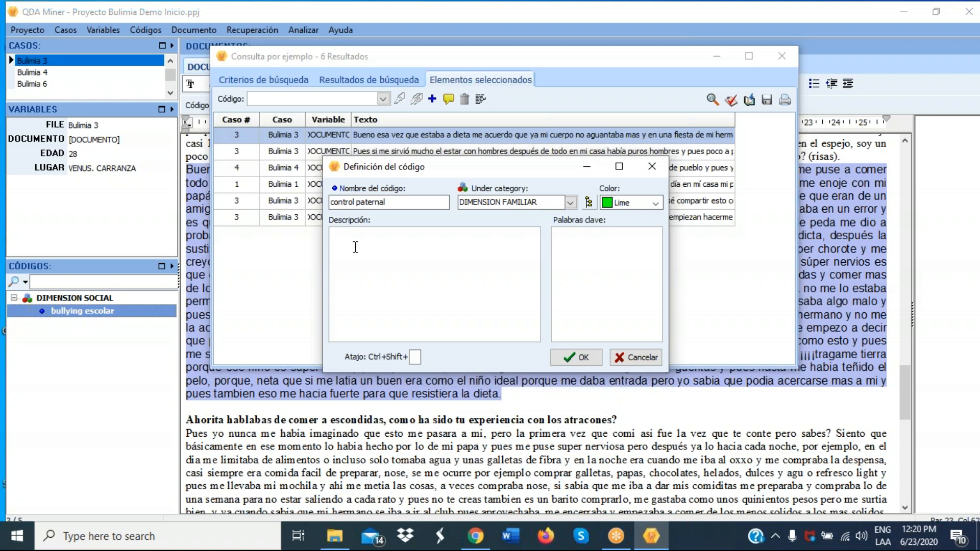
text(Relaciones de dominio y control)
key(Return)
text(por parte d)
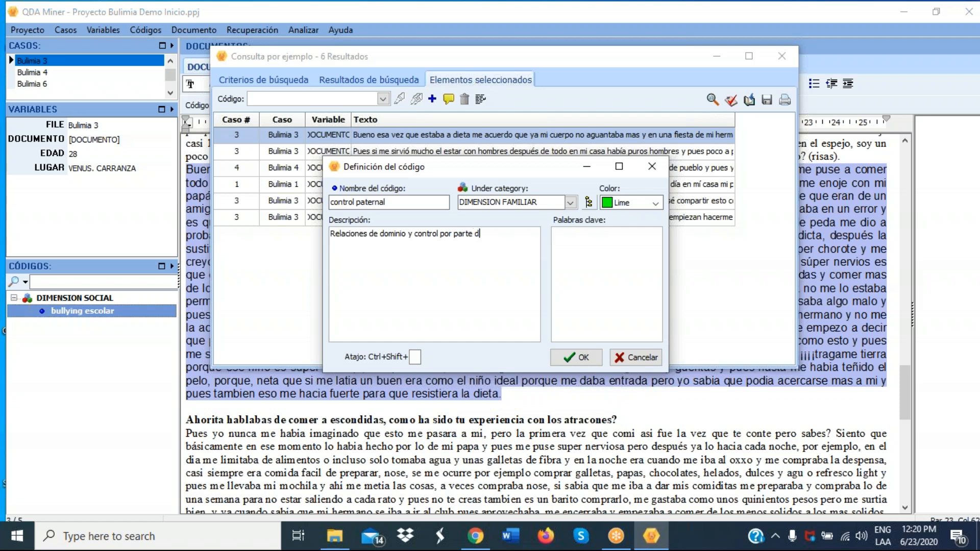
text(el padre o tutor con relación a)
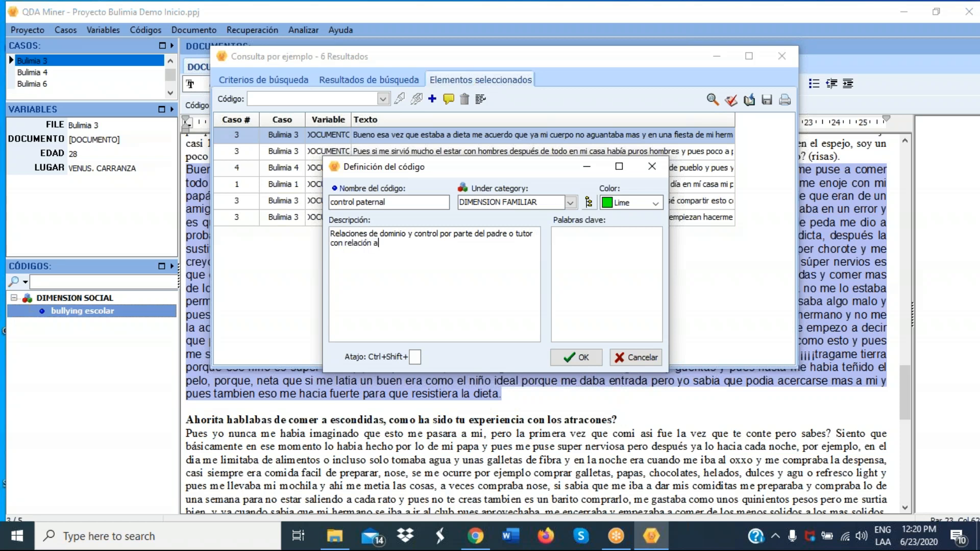
text(l peso y a la apariencia)
click(581, 360)
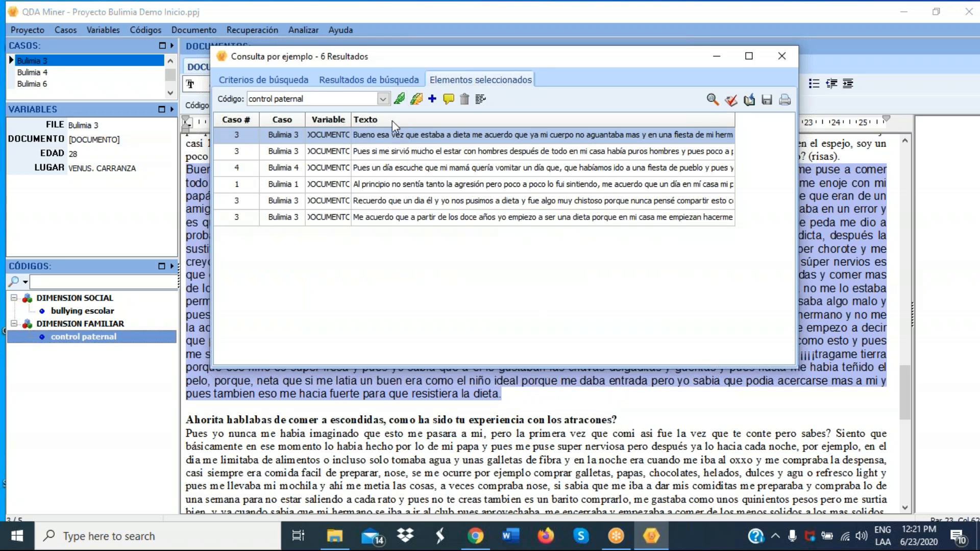
Step: Code all the selected elements with control paternal and close the query by example results
click(419, 101)
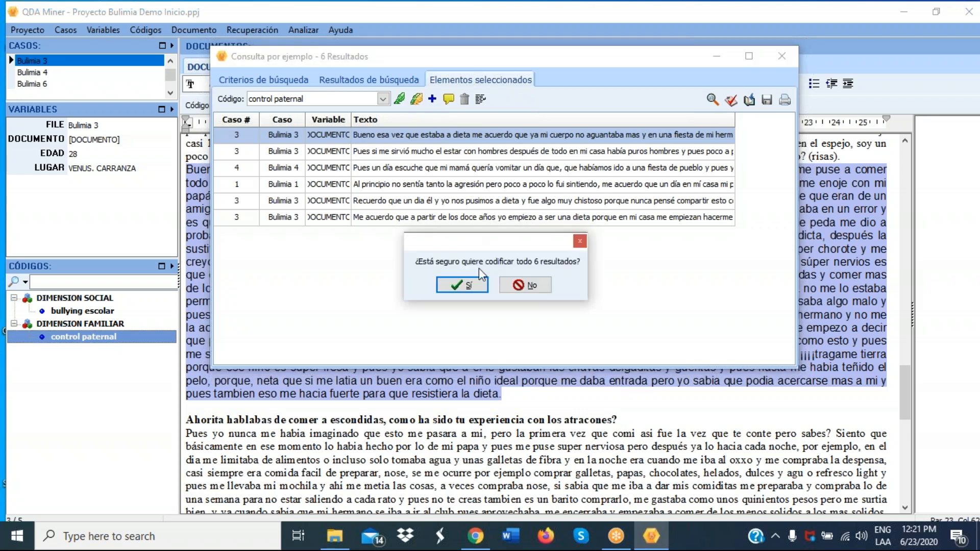
click(480, 290)
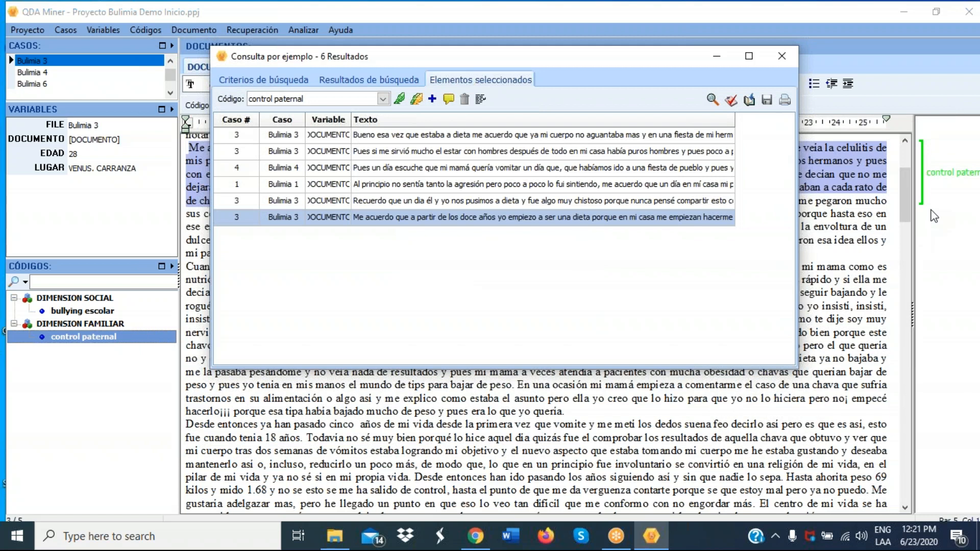
click(787, 61)
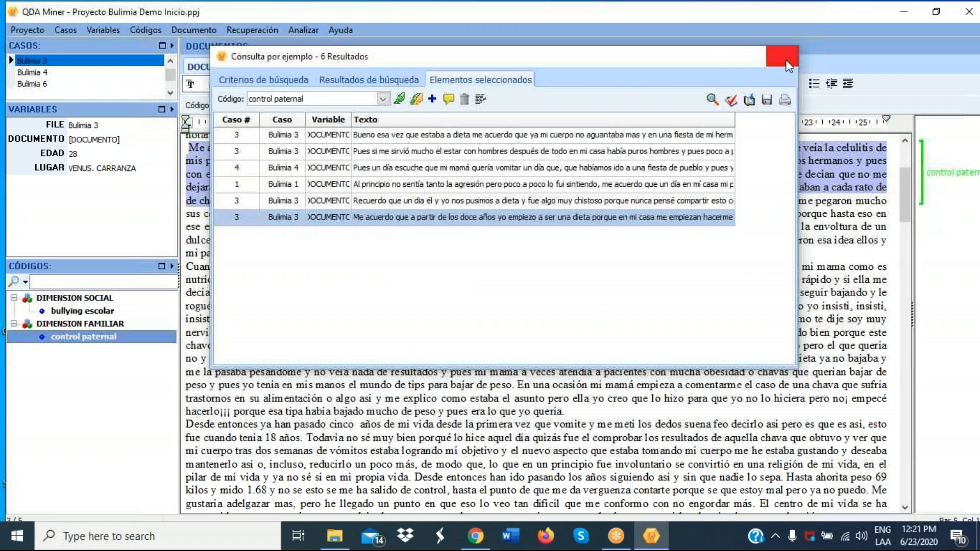
mouse_move(946, 179)
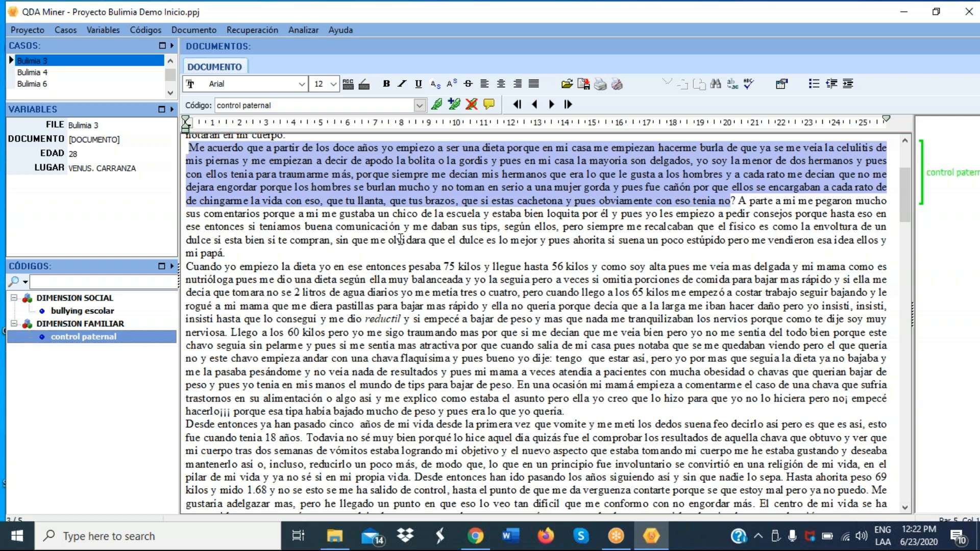
Step: Open the BULIMIA 14 ENTREVISTAS project
click(24, 26)
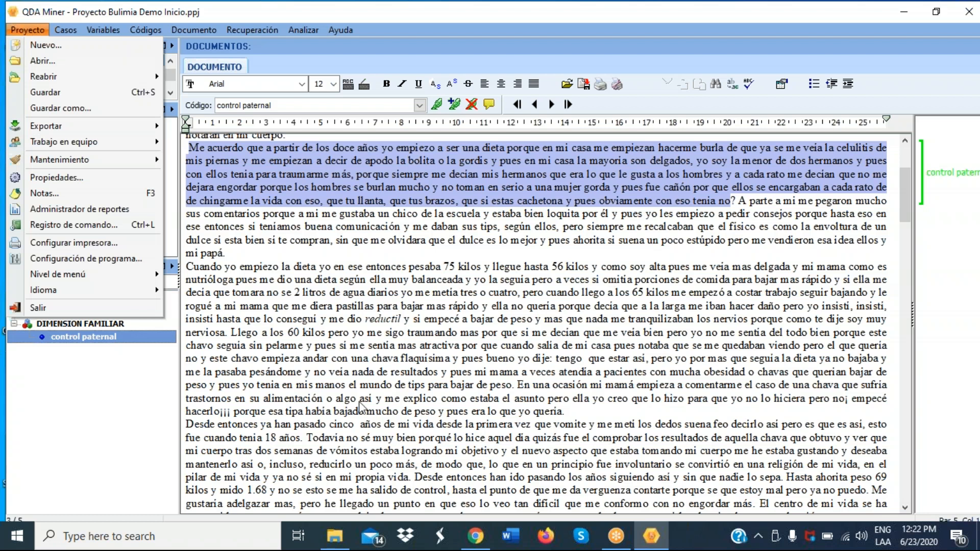
click(502, 258)
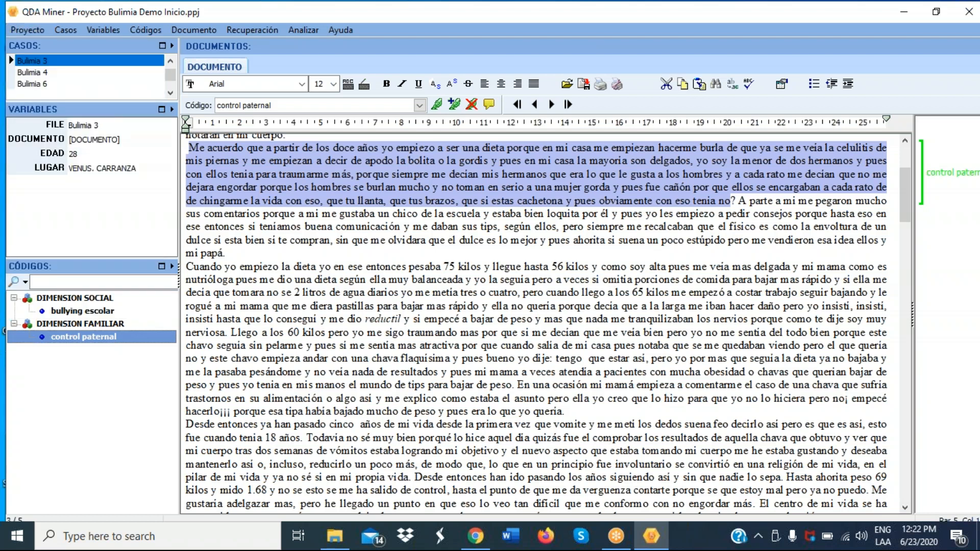
click(226, 253)
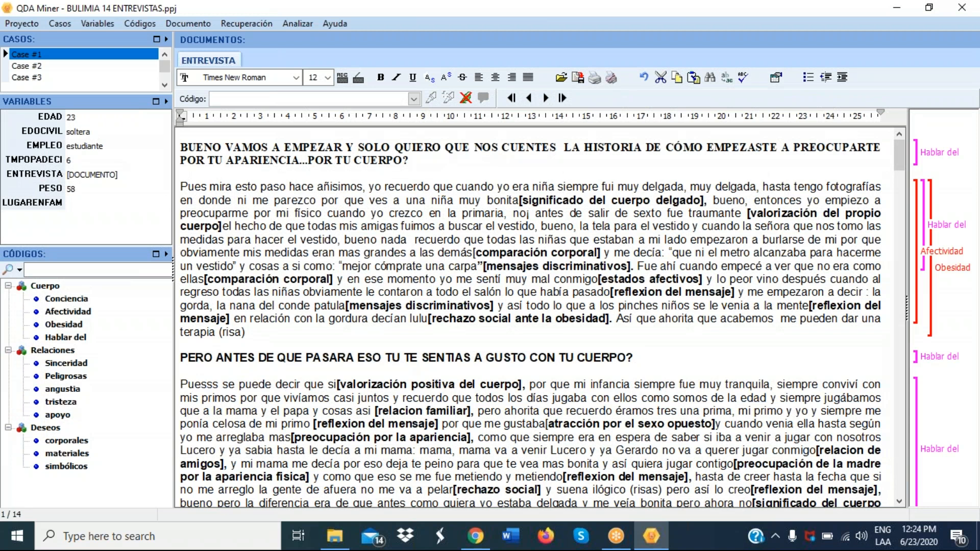
Step: Highlight the coded passages and examine the coding in the interviews of Case #1, Case #5 and Case #6
key(ctrl+a)
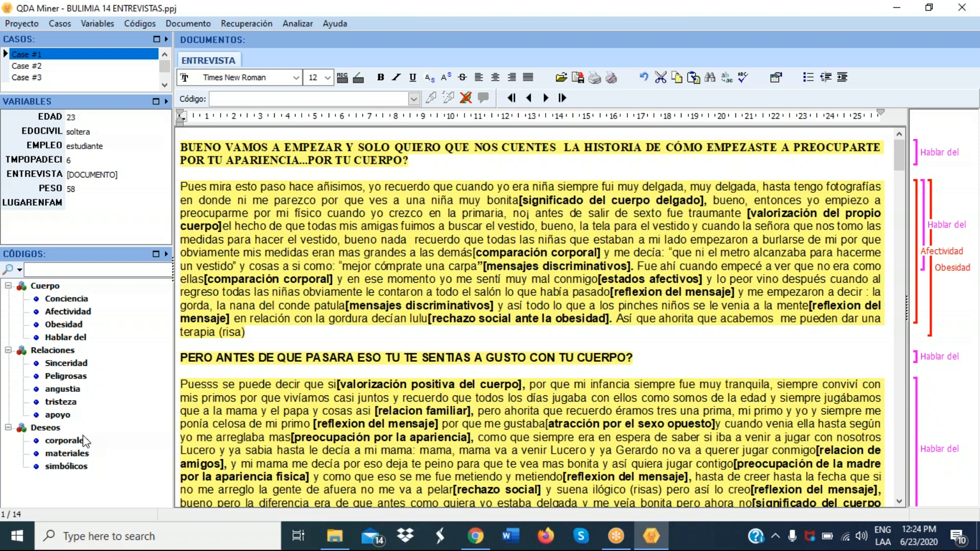
click(901, 344)
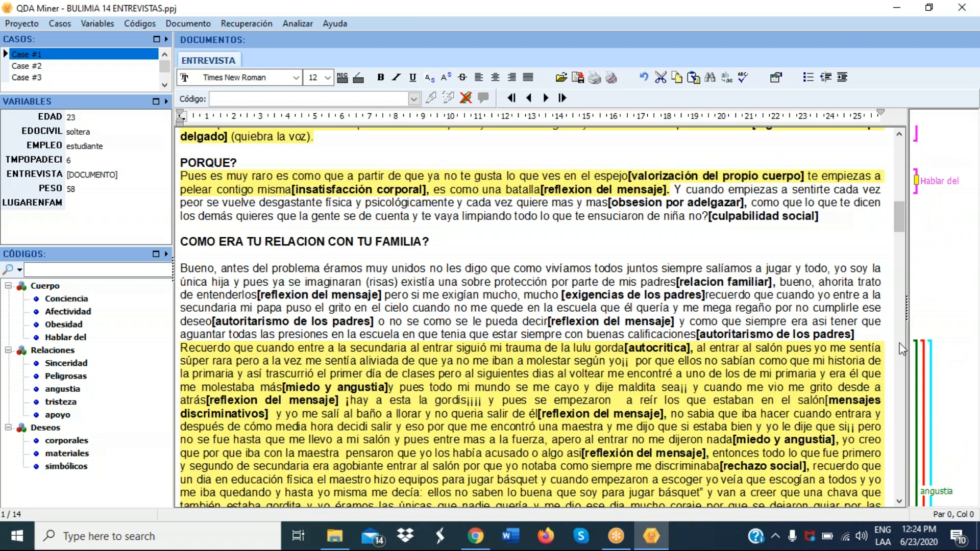
click(901, 346)
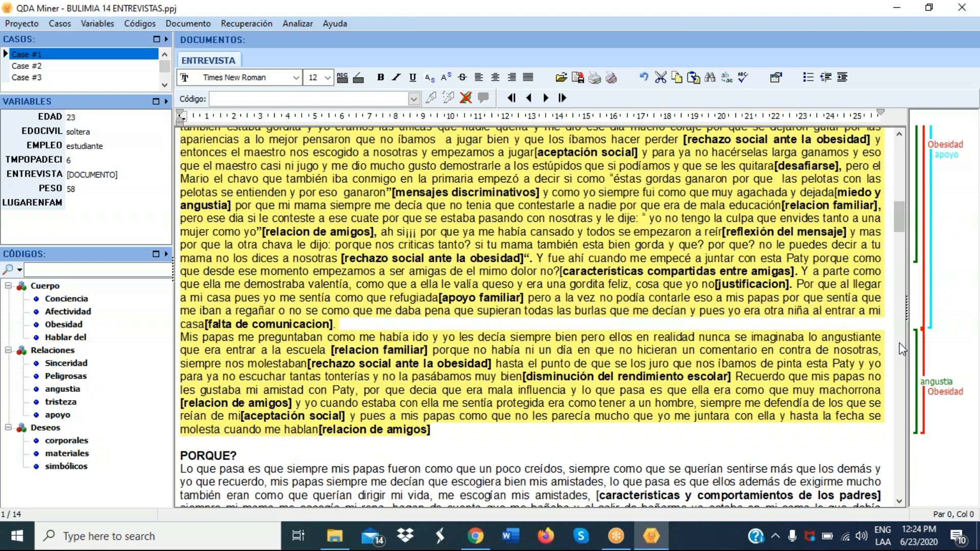
click(165, 85)
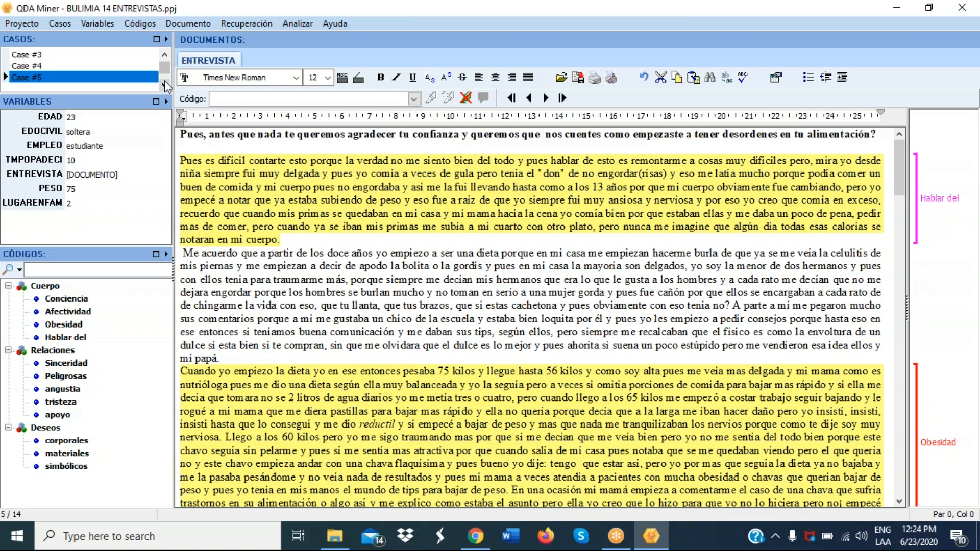
click(165, 84)
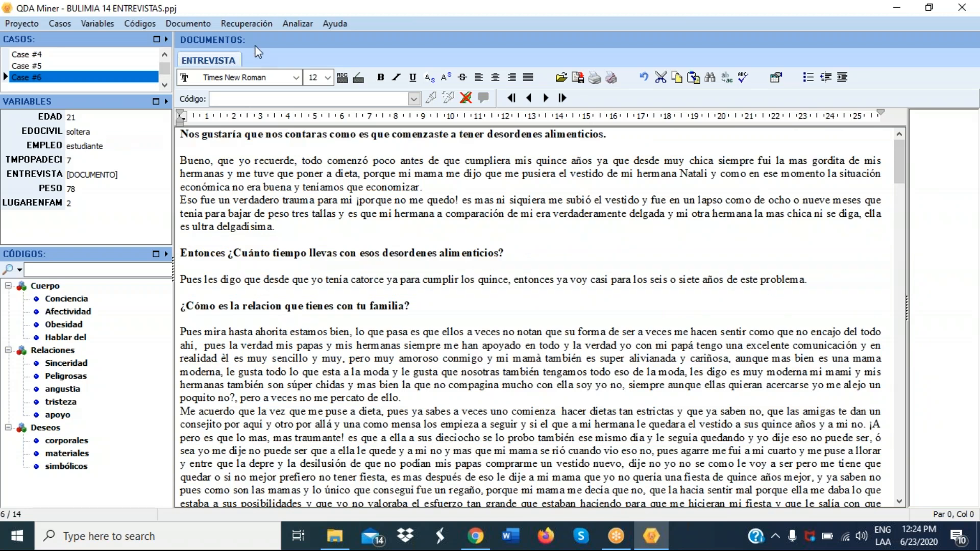
Step: Run a content analysis in WordStat on all the ENTREVISTA text in relation to the variables EDOCIVIL and EMPLEO
click(245, 23)
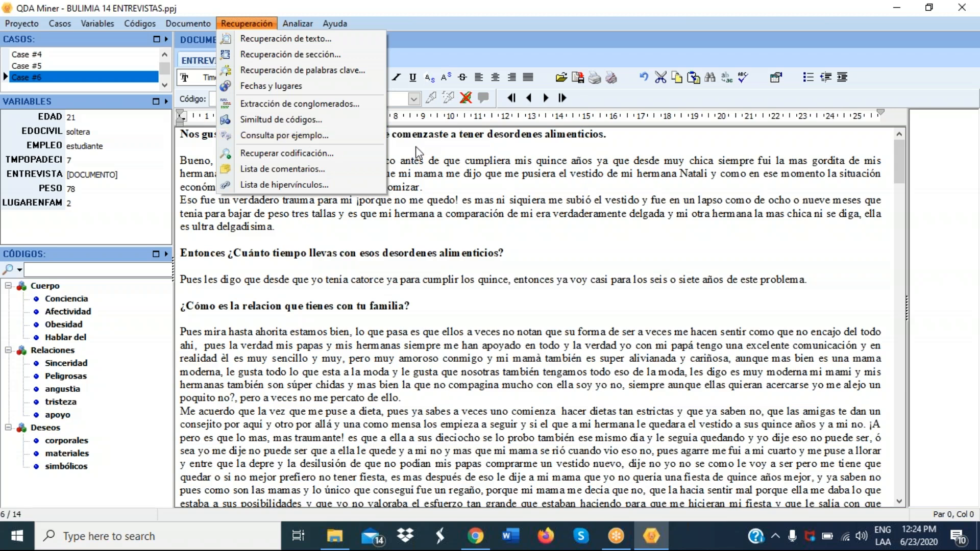
click(435, 155)
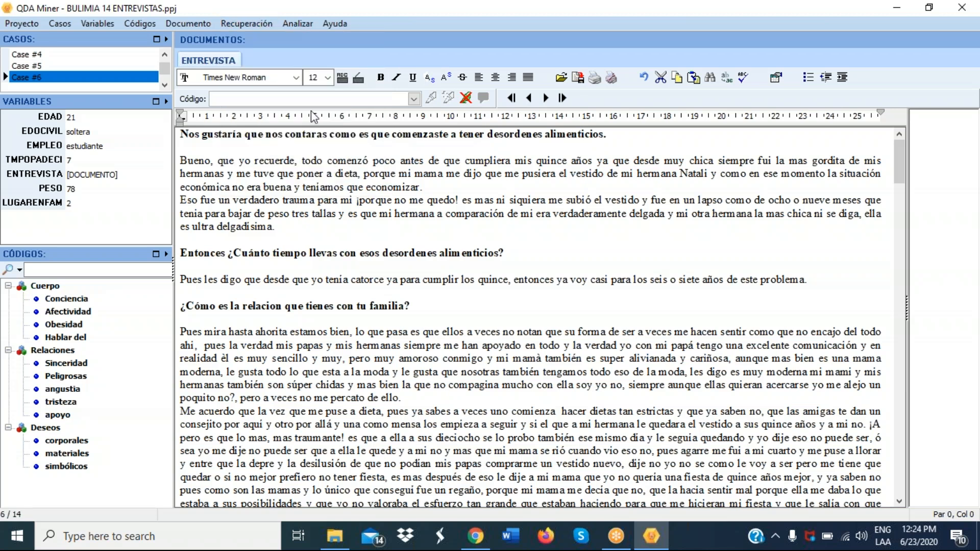
click(290, 24)
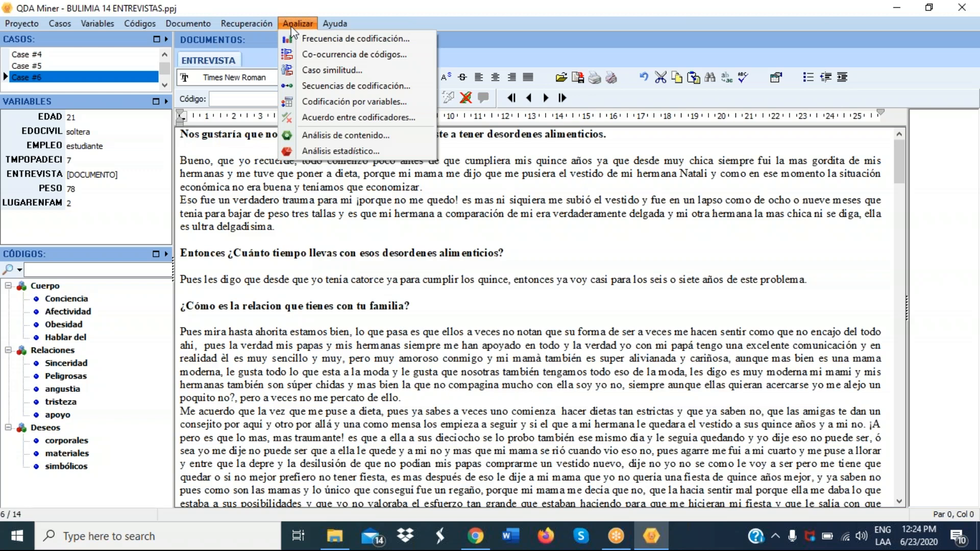
click(309, 137)
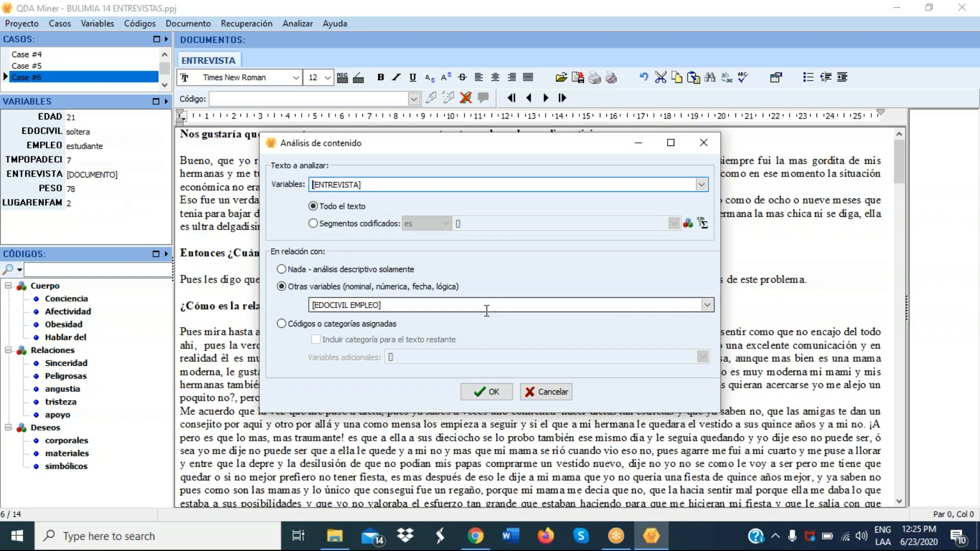
click(488, 396)
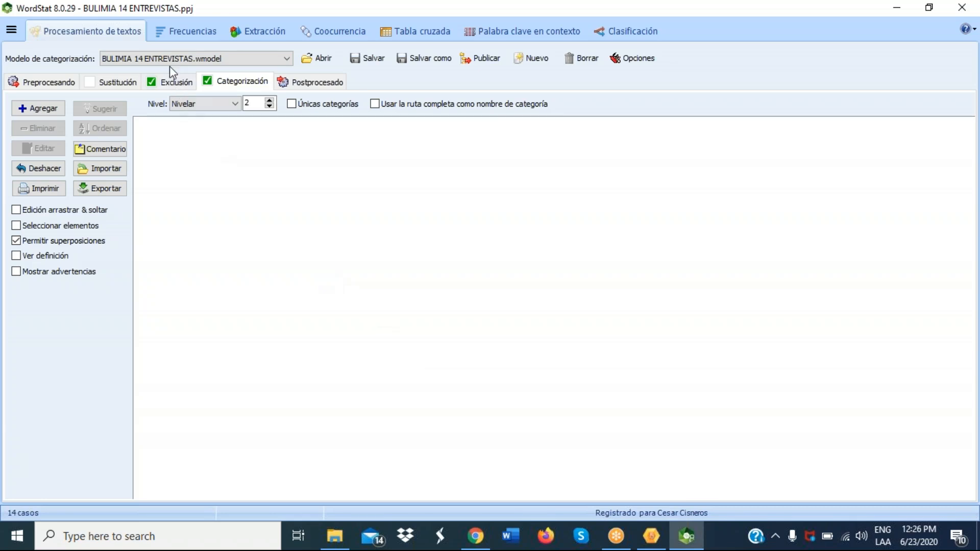
Step: Sort the included word frequencies alphabetically and compare the use of APARIENCIA by EDOCIVIL and EMPLEO
click(173, 33)
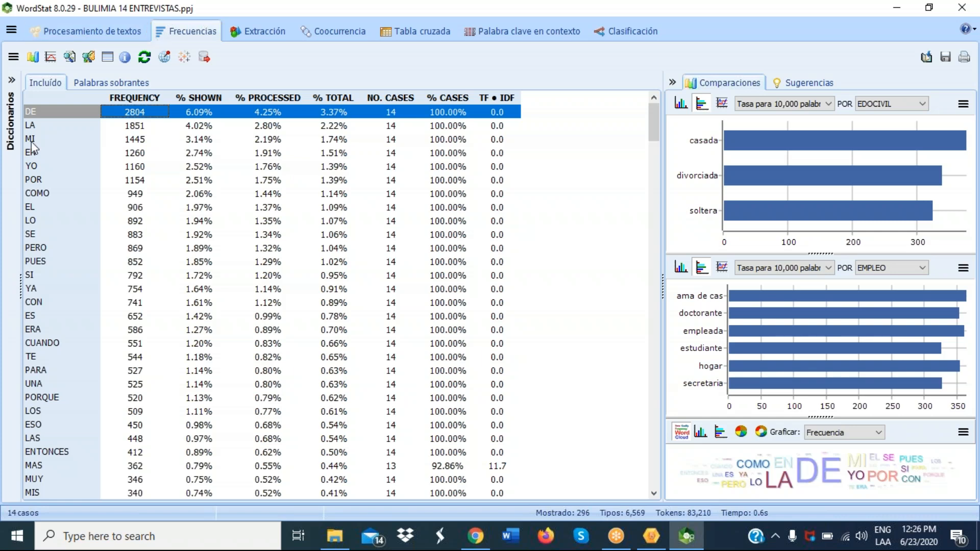
click(47, 99)
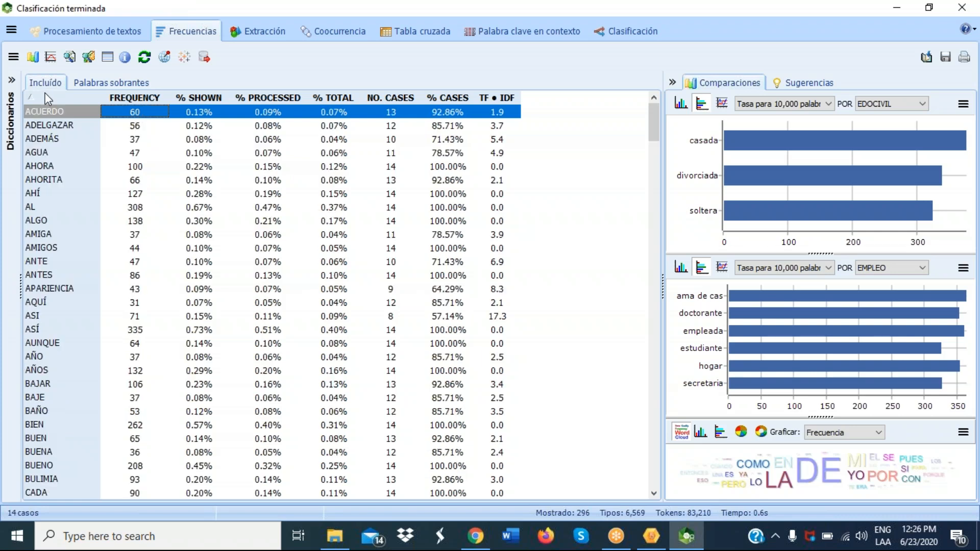
click(44, 289)
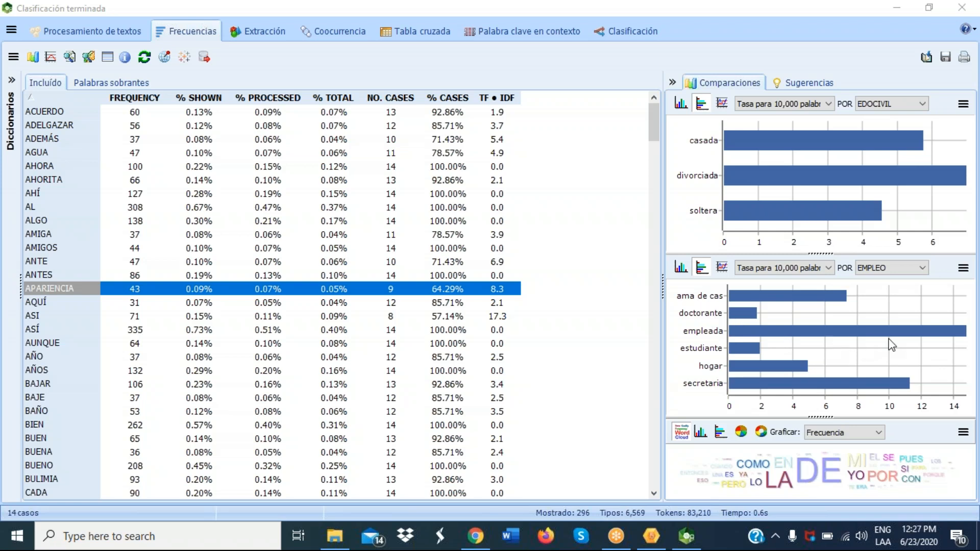
Step: Retrieve the paragraphs containing APARIENCIA for the empleada group in the EMPLEO comparison
click(766, 335)
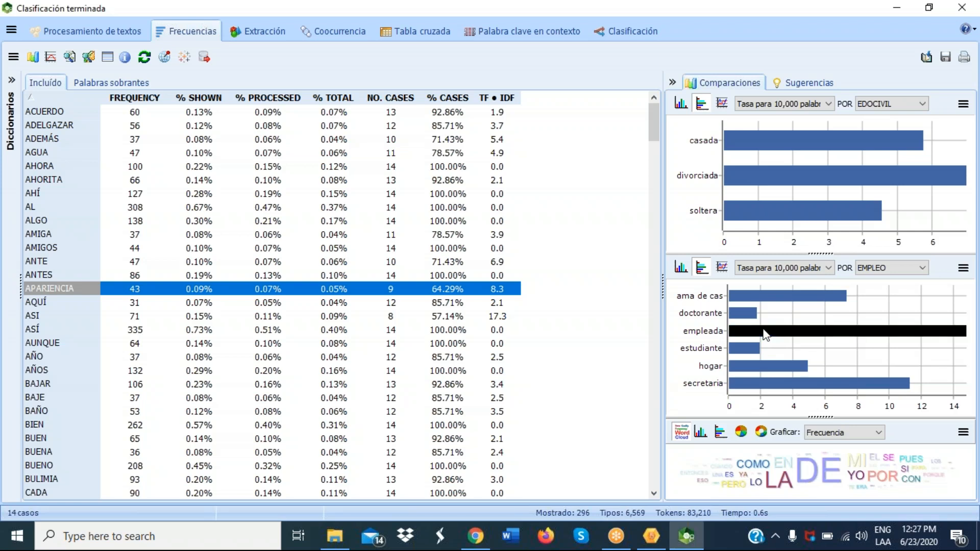
right_click(765, 334)
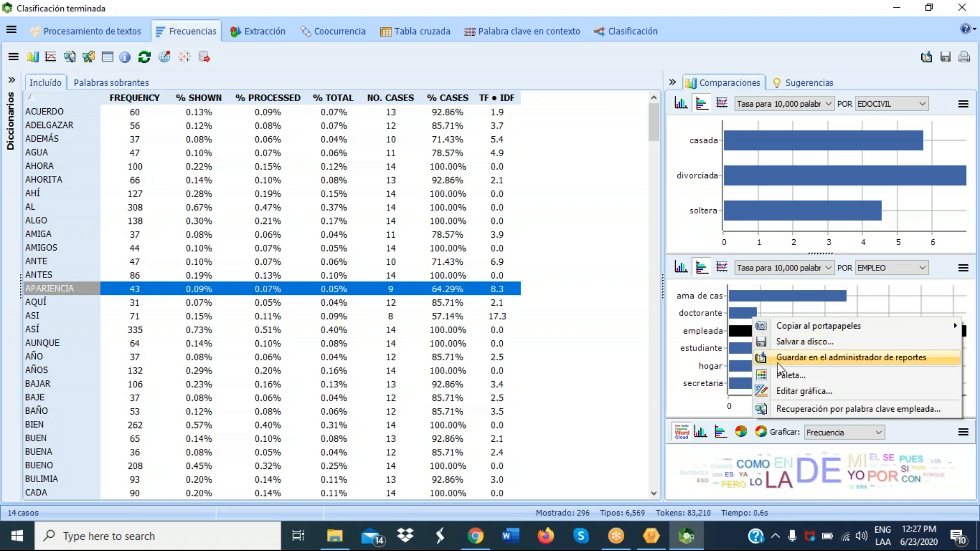
click(795, 410)
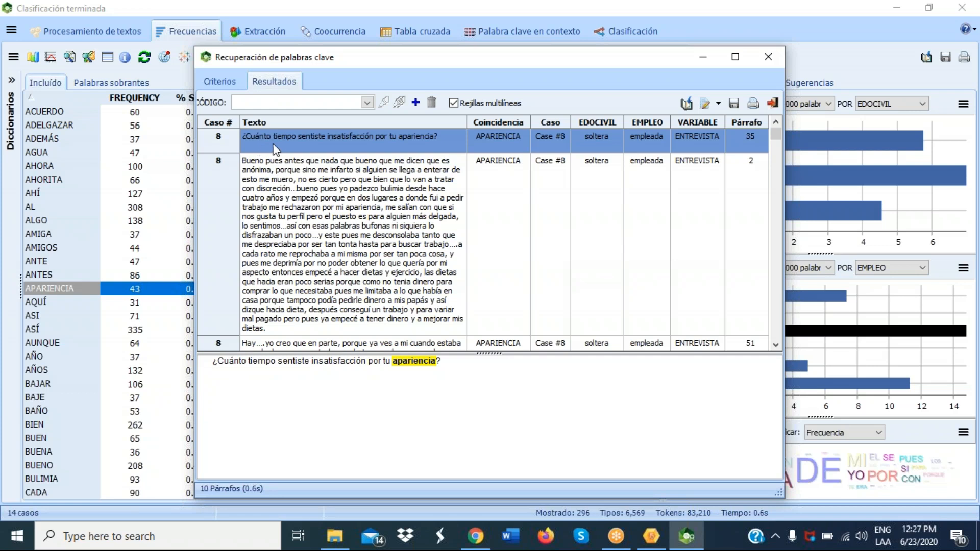
Step: Remove the question "¿Cuánto tiempo sentiste insatisfacción por tu apariencia?" from the retrieved results and display the full Case #8 passage from paragraph 51
click(432, 104)
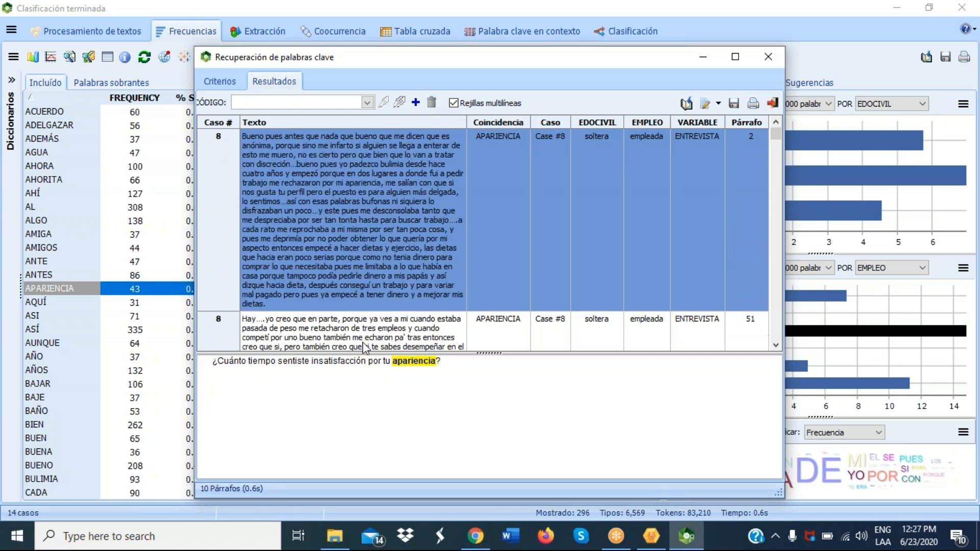
click(704, 336)
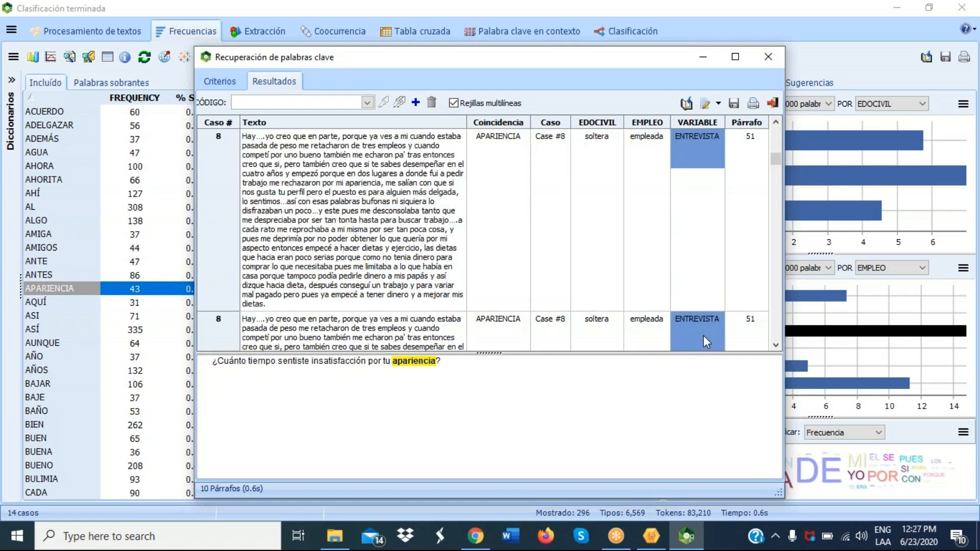
click(704, 337)
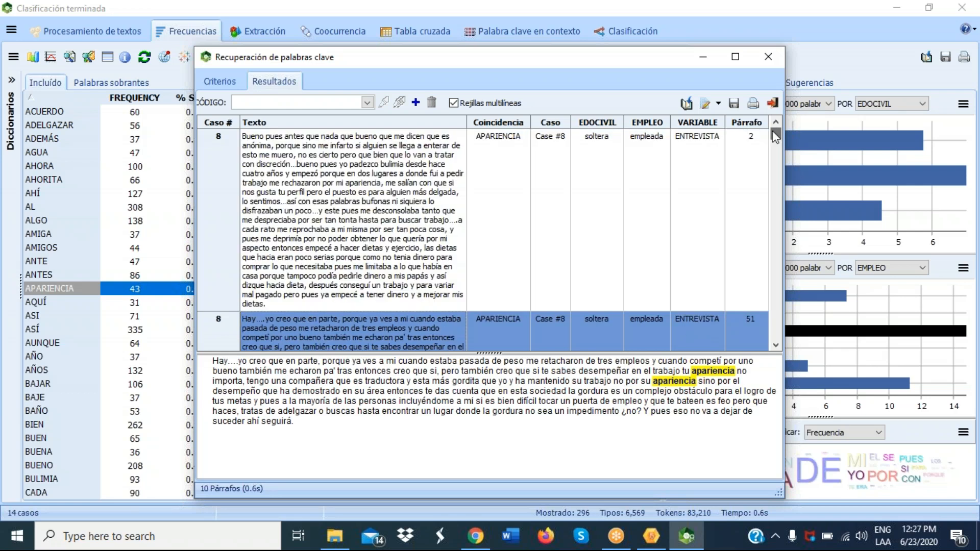
Step: List the codes available for the retrieved APARIENCIA passages, close the retrieval results and compare the use of ADELGAZAR by EDOCIVIL and EMPLEO
click(775, 232)
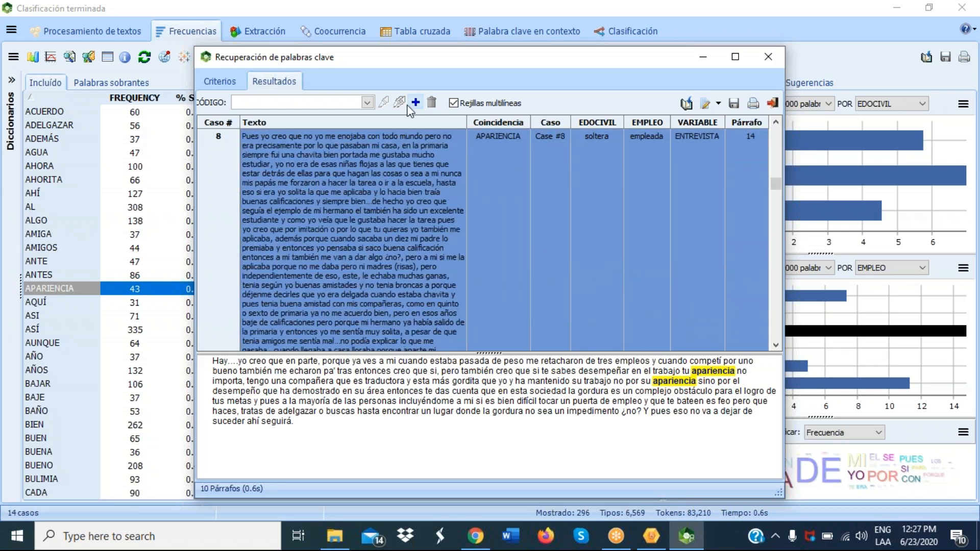
click(367, 103)
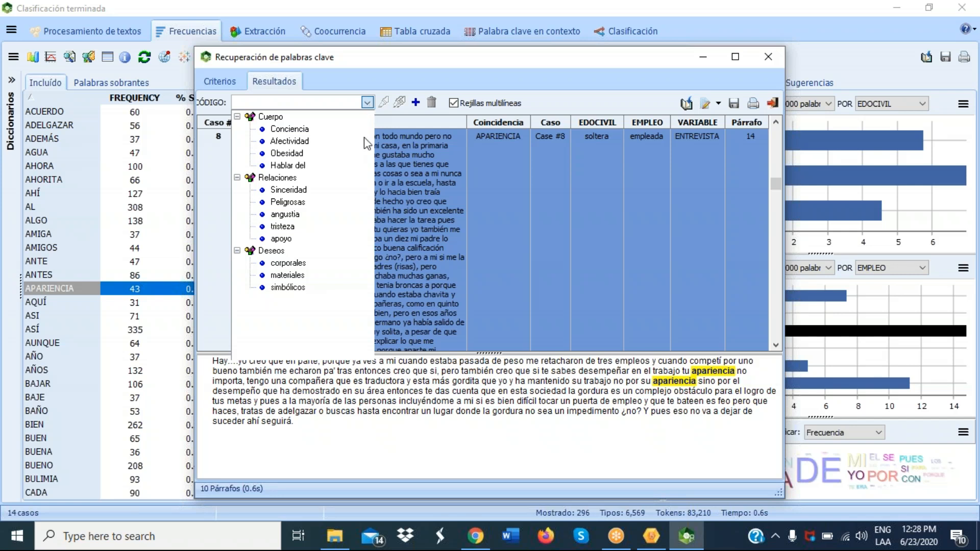
click(770, 61)
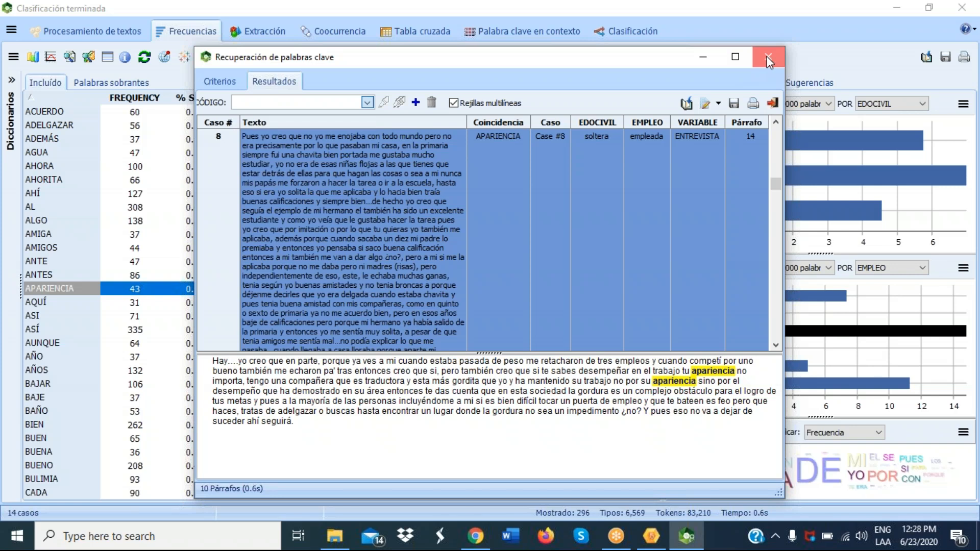
click(769, 61)
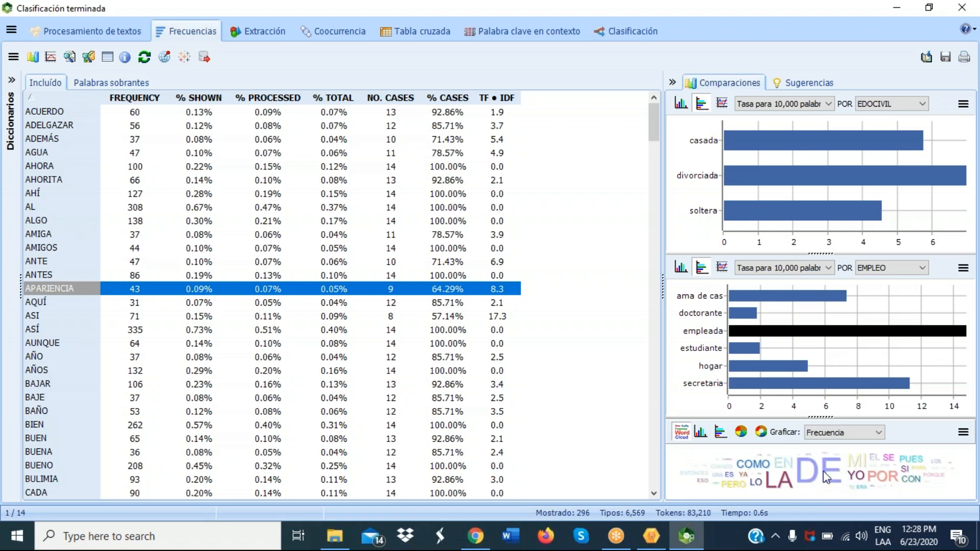
click(56, 127)
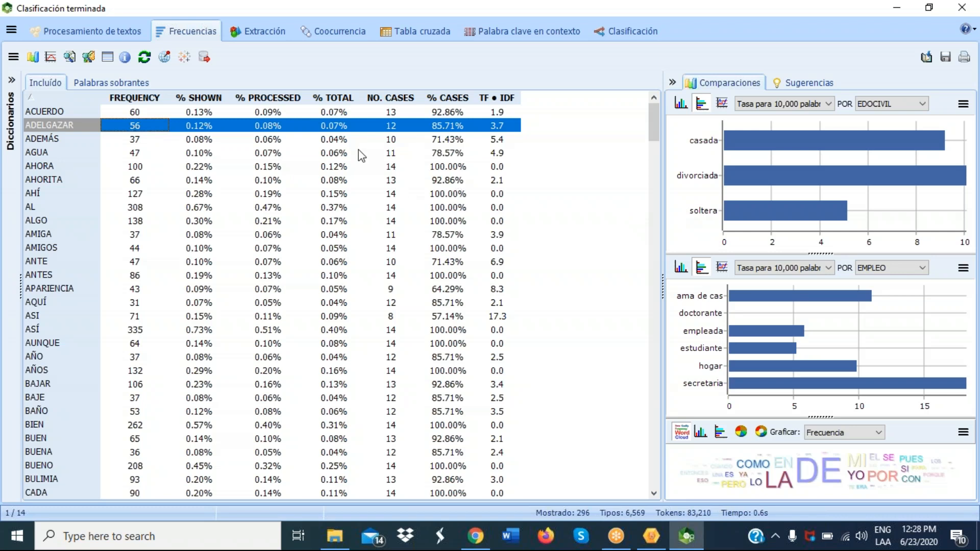
Step: Extract 35 topics from the interviews and compare the EL VÓMITO DE VOMITAR topic by EDOCIVIL and EMPLEO
click(265, 37)
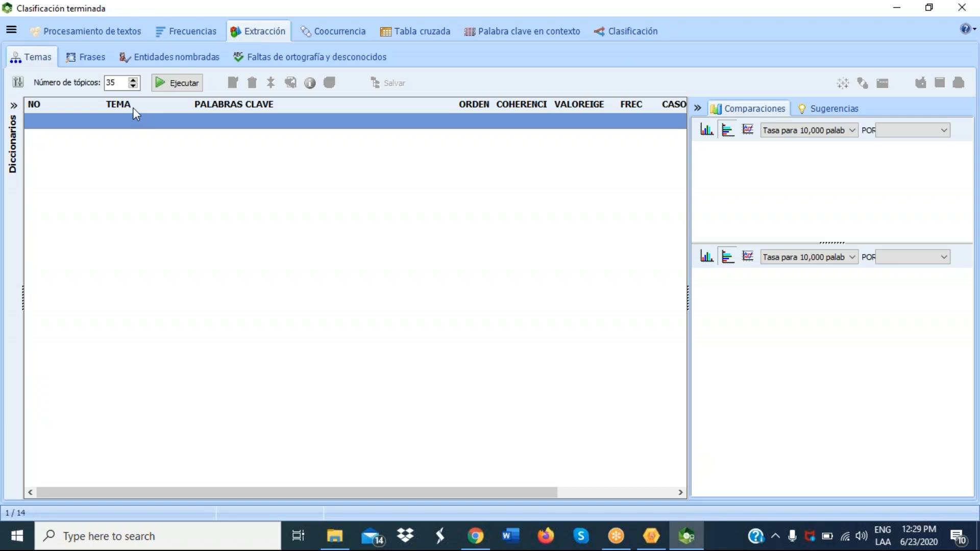
click(189, 89)
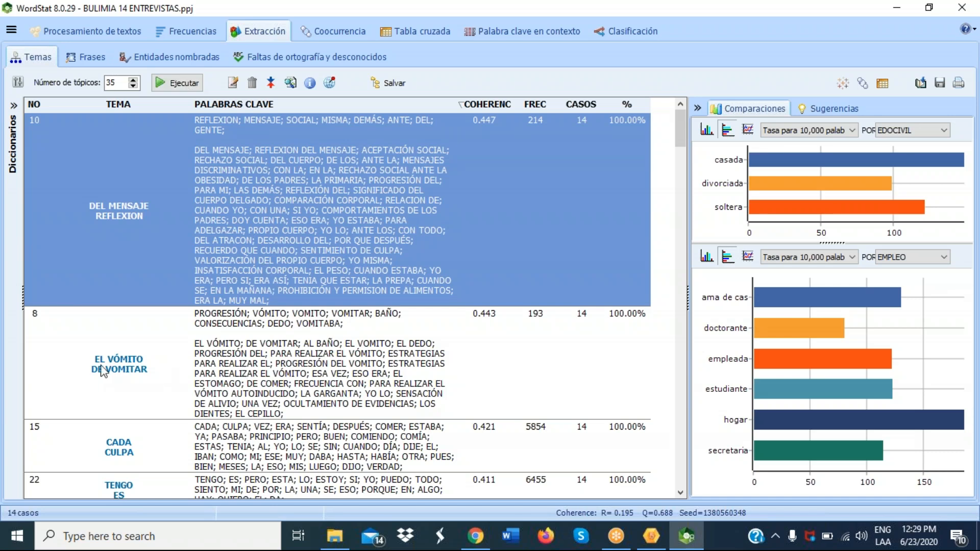
click(182, 355)
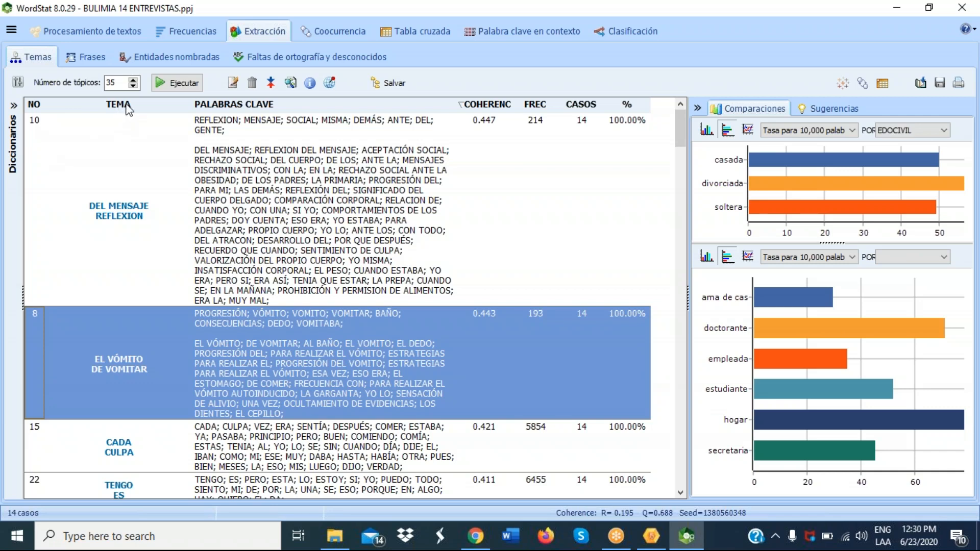
Step: Sort the extracted topics alphabetically by topic name and compare the LA GENTE GORDITA topic by EDOCIVIL and EMPLEO
click(126, 104)
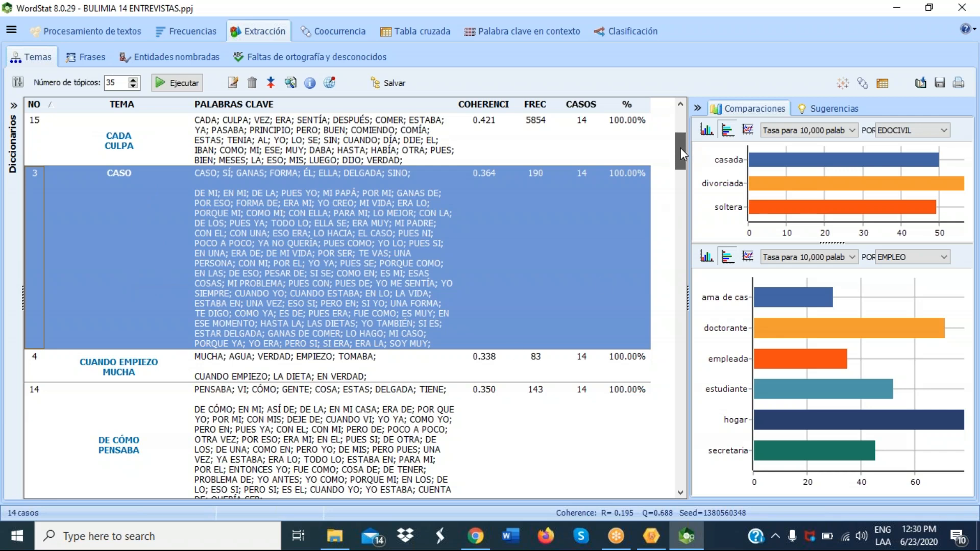
scroll(679, 152, down, 1)
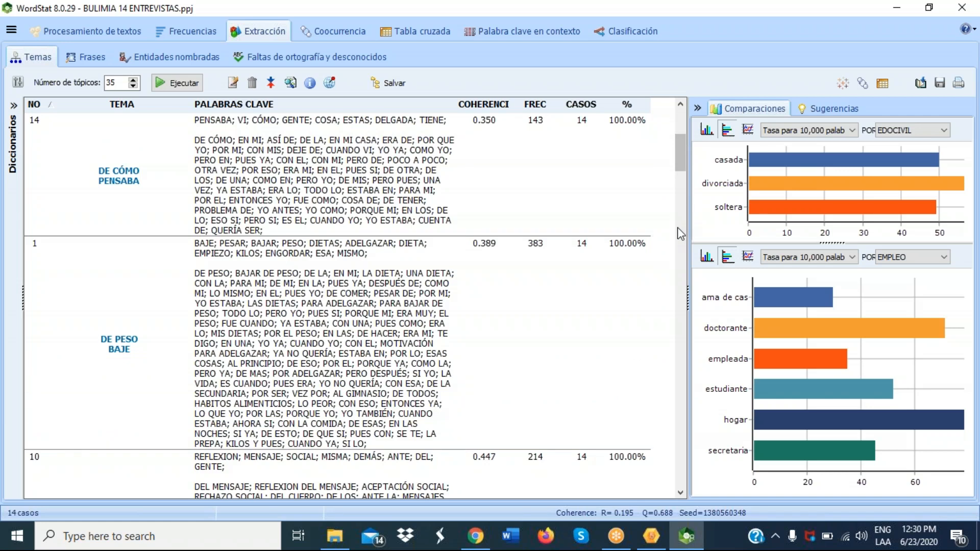
scroll(678, 228, down, 1)
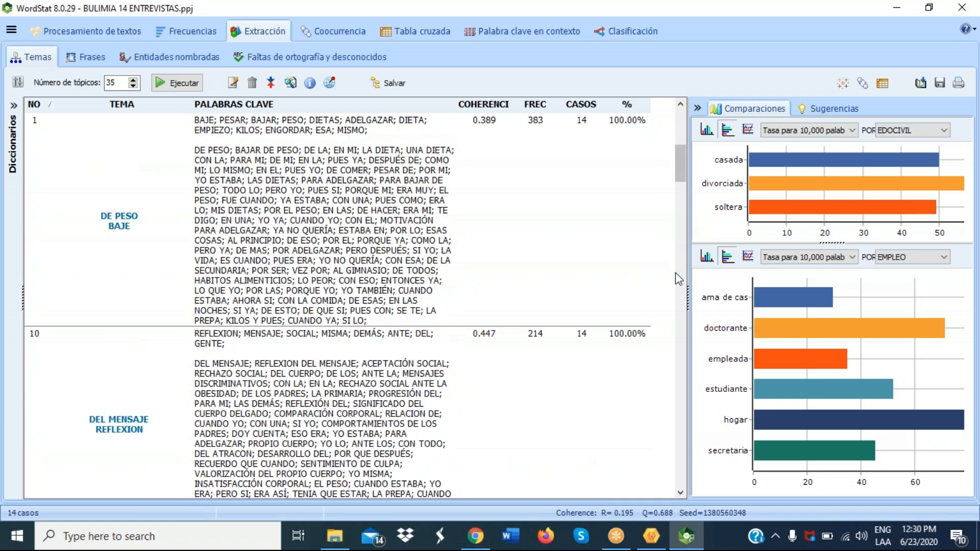
scroll(676, 277, down, 1)
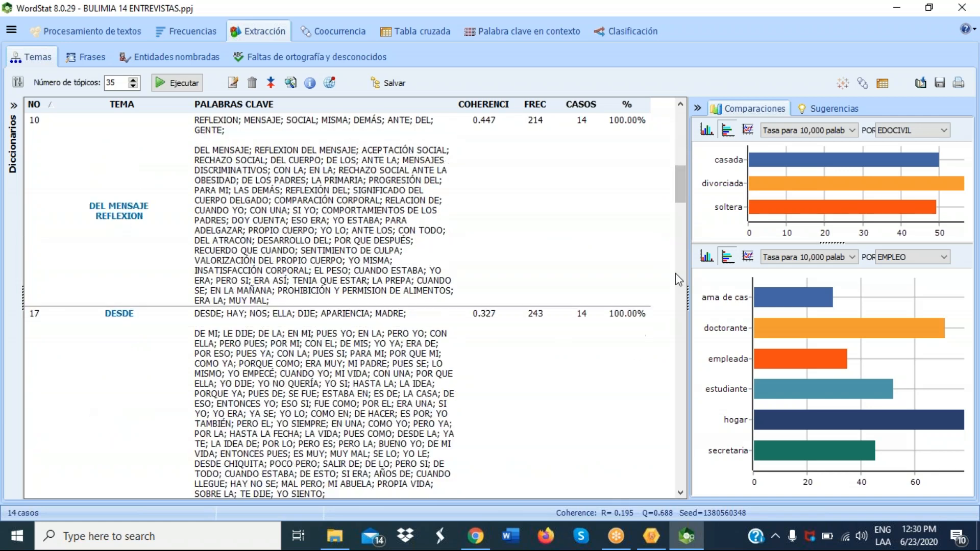
scroll(679, 304, down, 1)
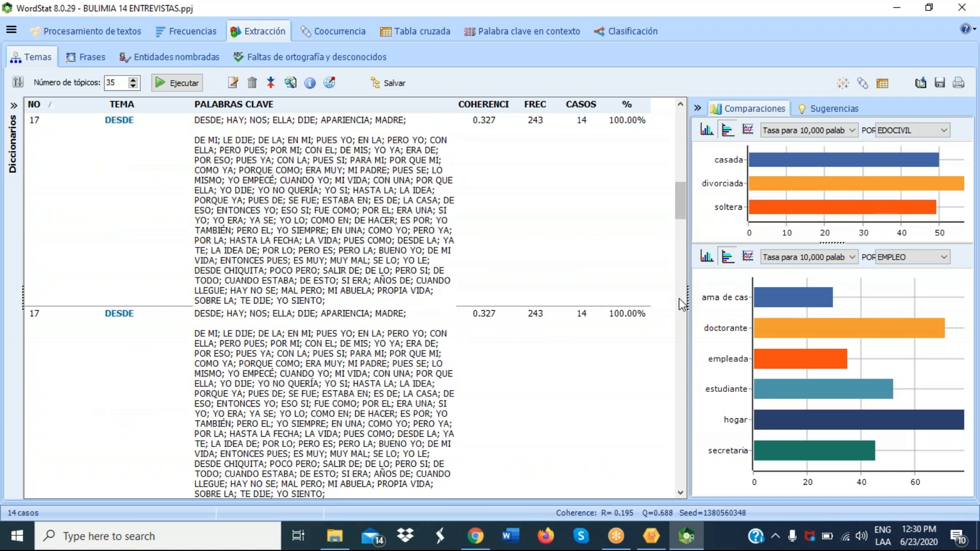
scroll(683, 324, down, 2)
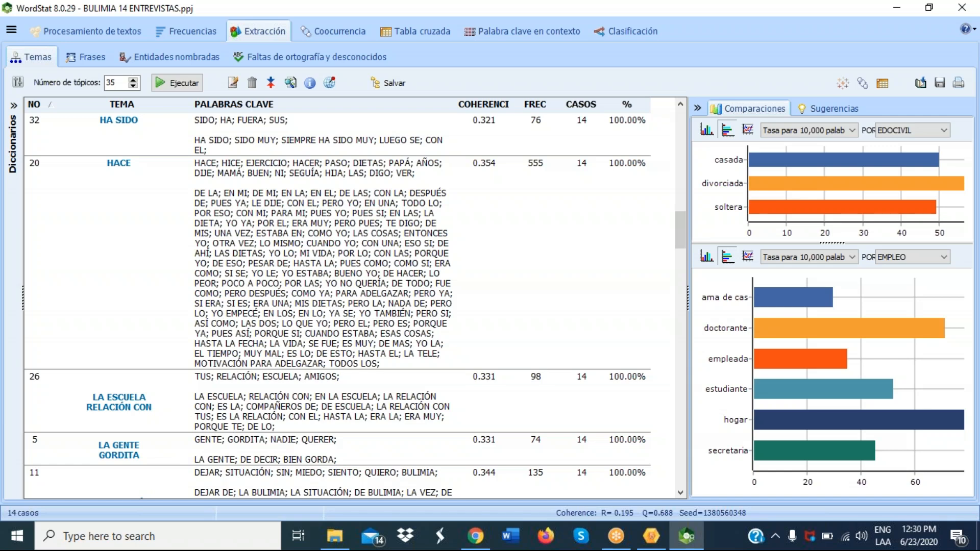
click(309, 440)
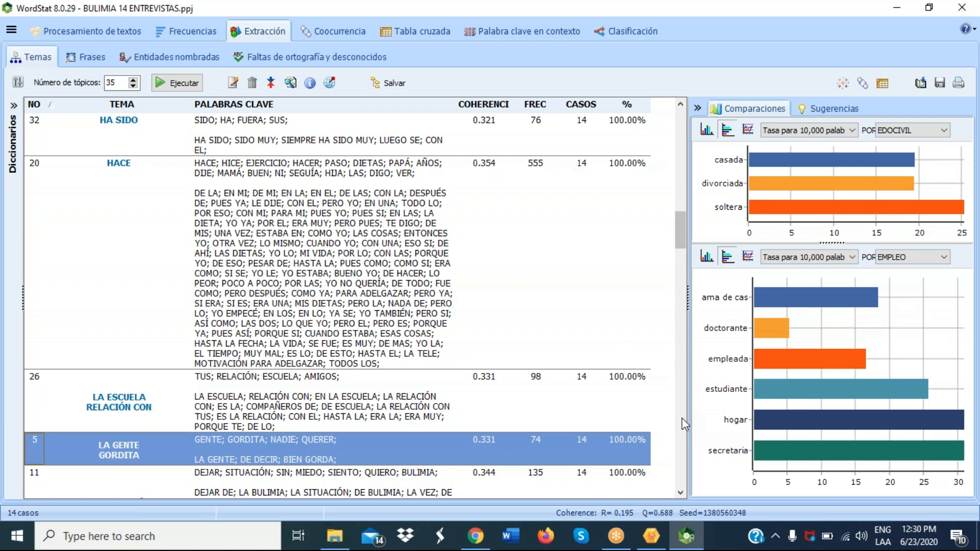
scroll(684, 425, down, 1)
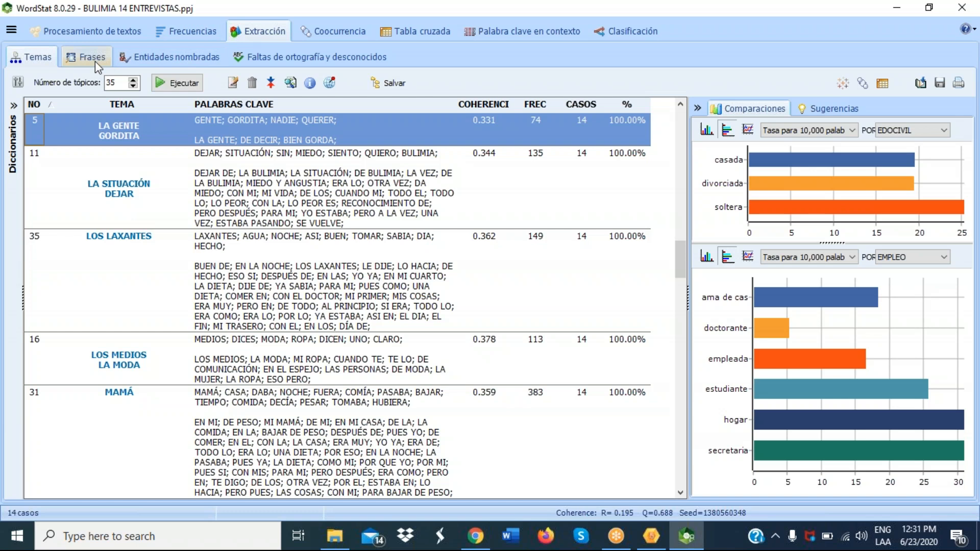
Step: Display the co-occurrence dendrogram of the keywords and set the number of clusters to 277
click(329, 32)
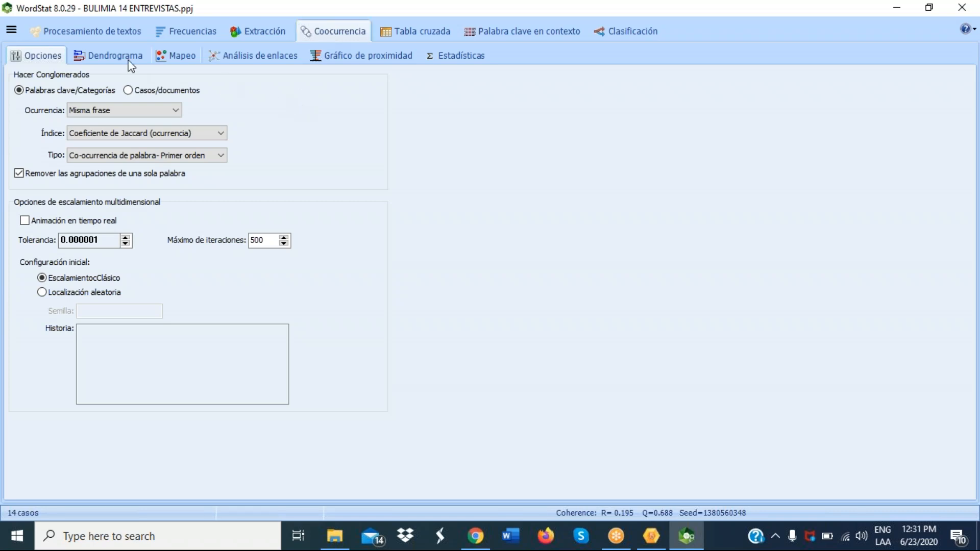
click(114, 59)
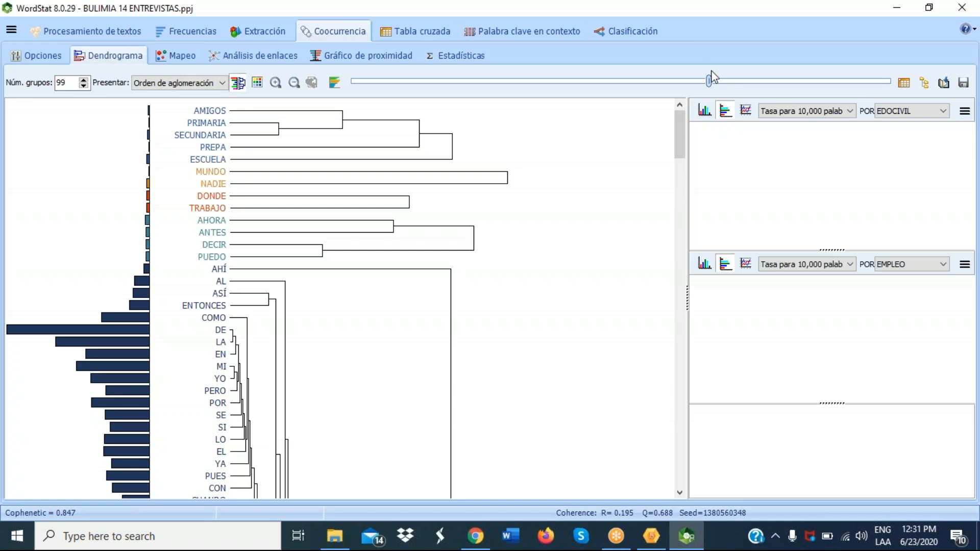
drag(710, 82, 387, 83)
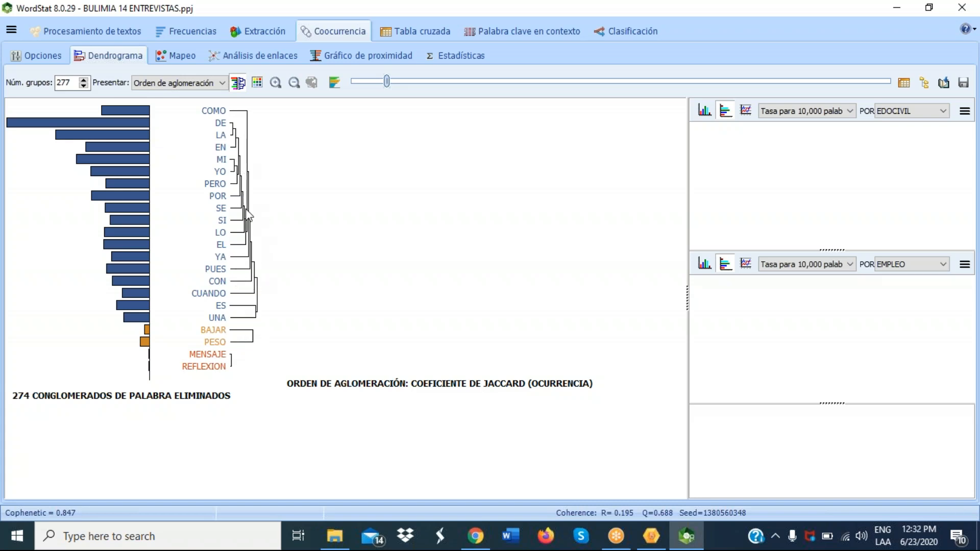
Step: Select the BAJAR–PESO cluster in the dendrogram and retrieve the sentences that contain both keywords
click(243, 339)
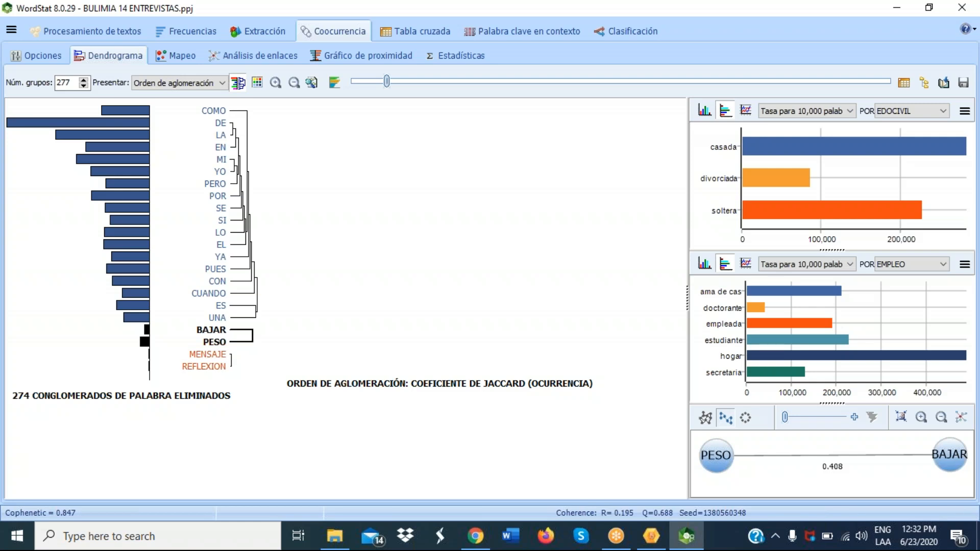
right_click(242, 337)
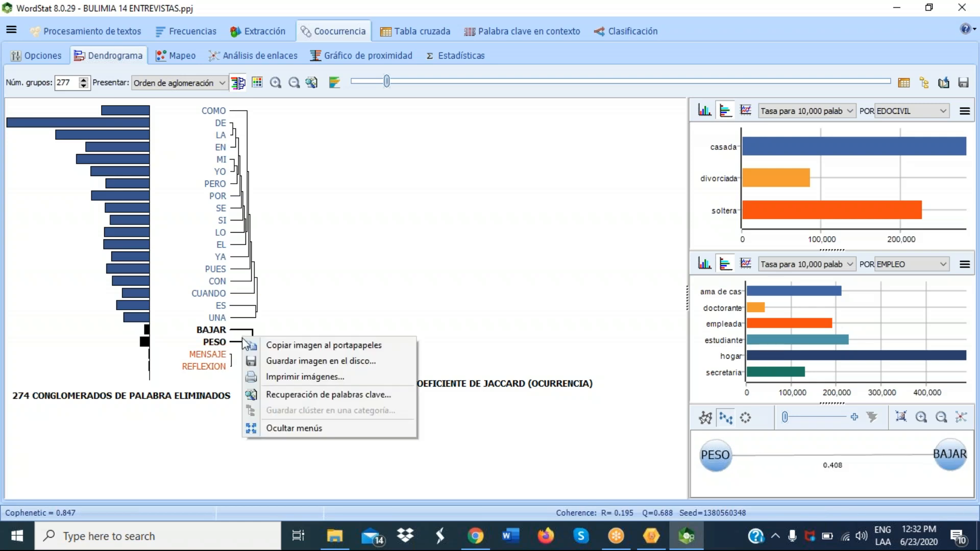
click(295, 396)
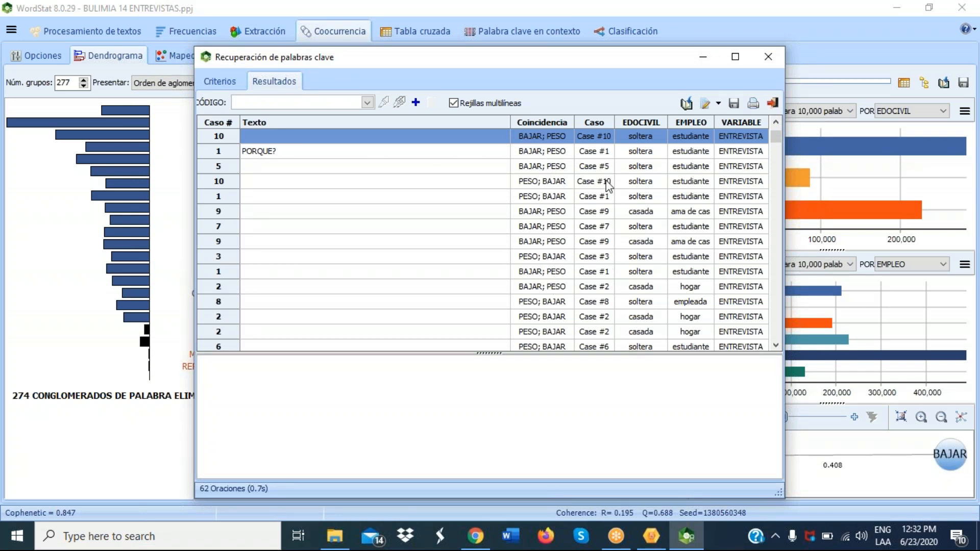
Step: Inspect the first BAJAR and PESO matches from Case #1, Case #5 and Case #10, list the available codes and close the retrieval results
click(531, 157)
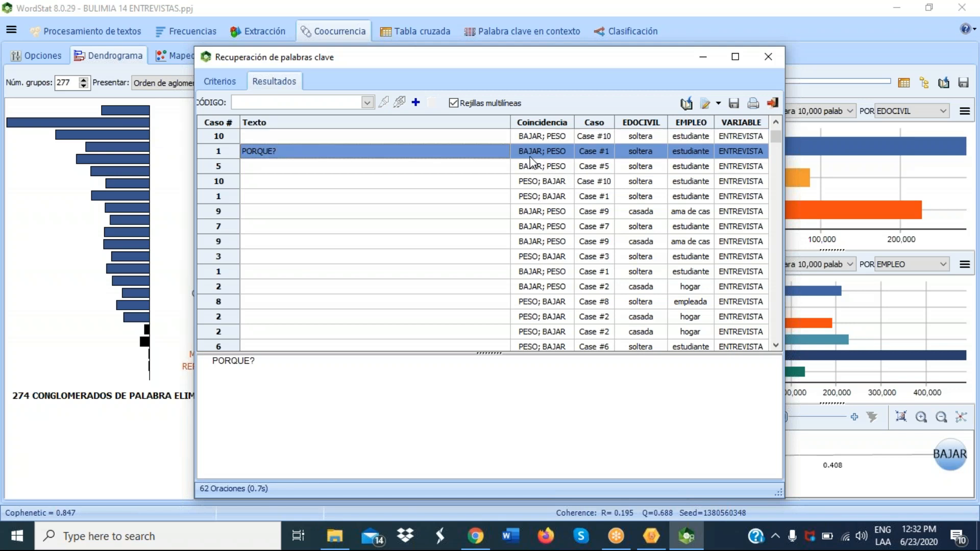
click(545, 168)
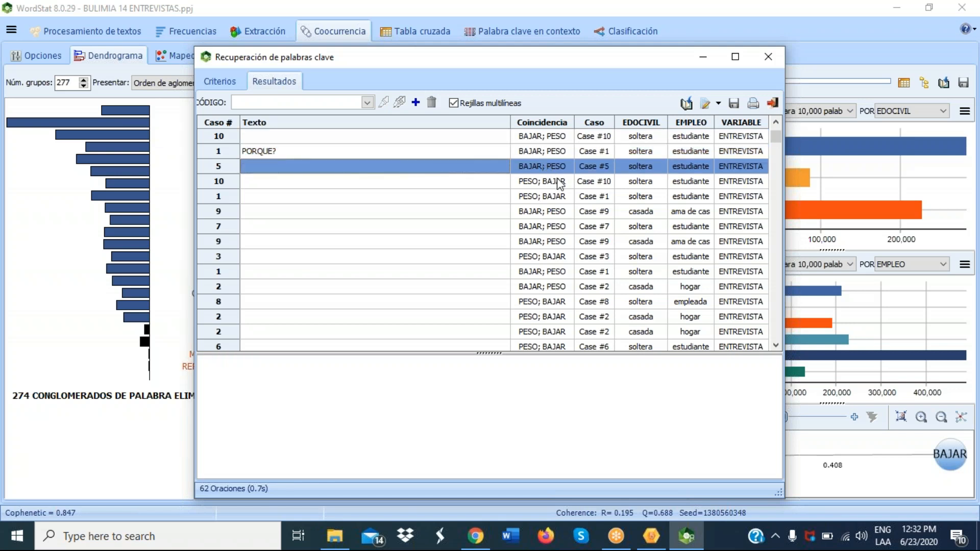
click(560, 183)
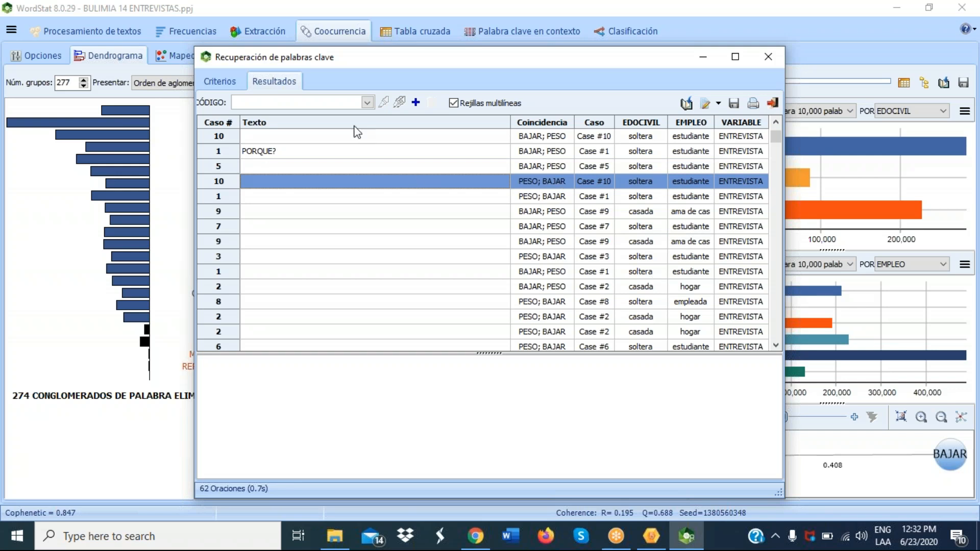
click(367, 103)
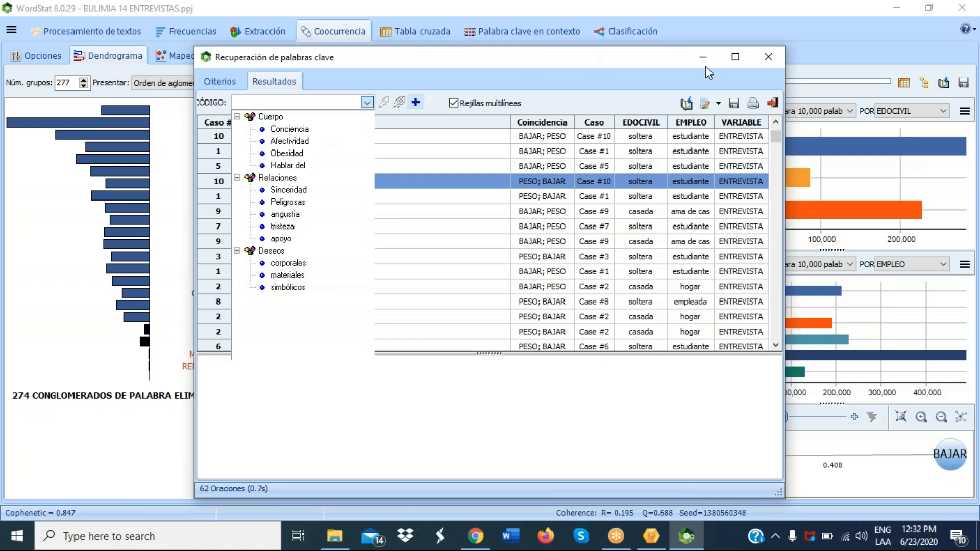
click(768, 60)
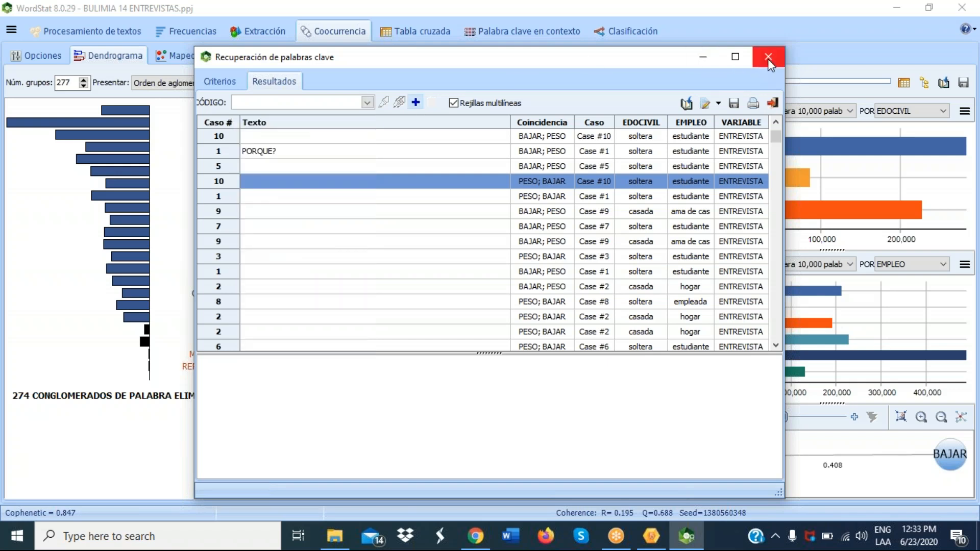
click(768, 59)
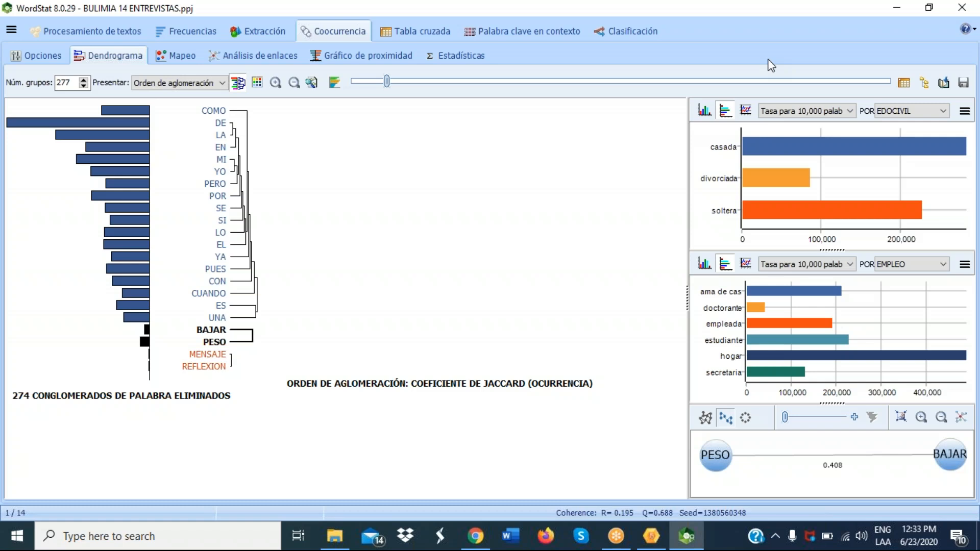
Step: Display the keyword proximity plot and replace the target keyword ACUERDO with BULIMIA
click(343, 58)
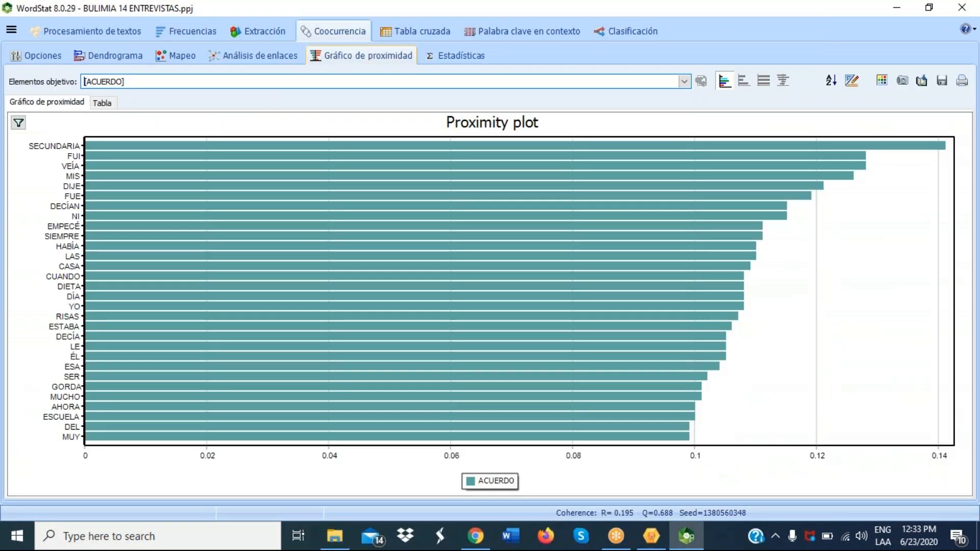
click(684, 83)
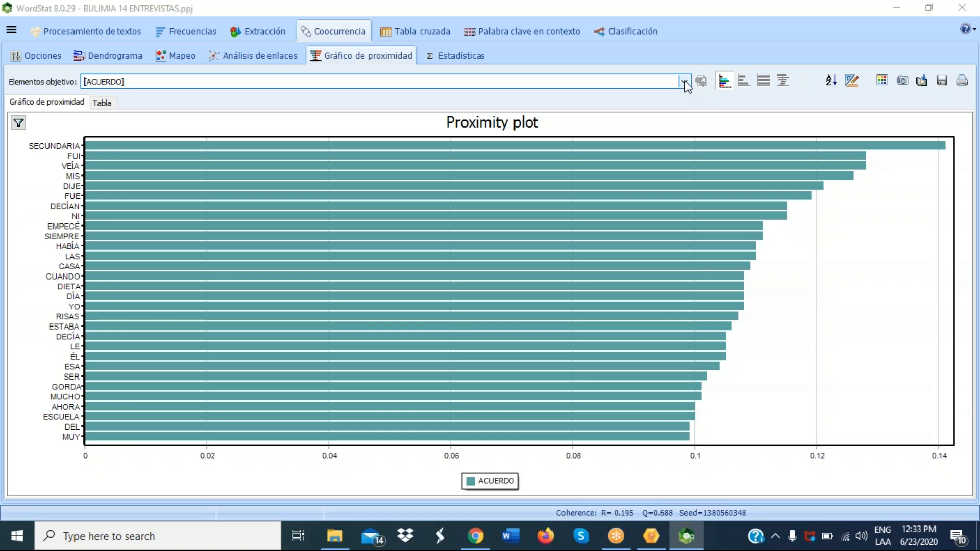
click(109, 345)
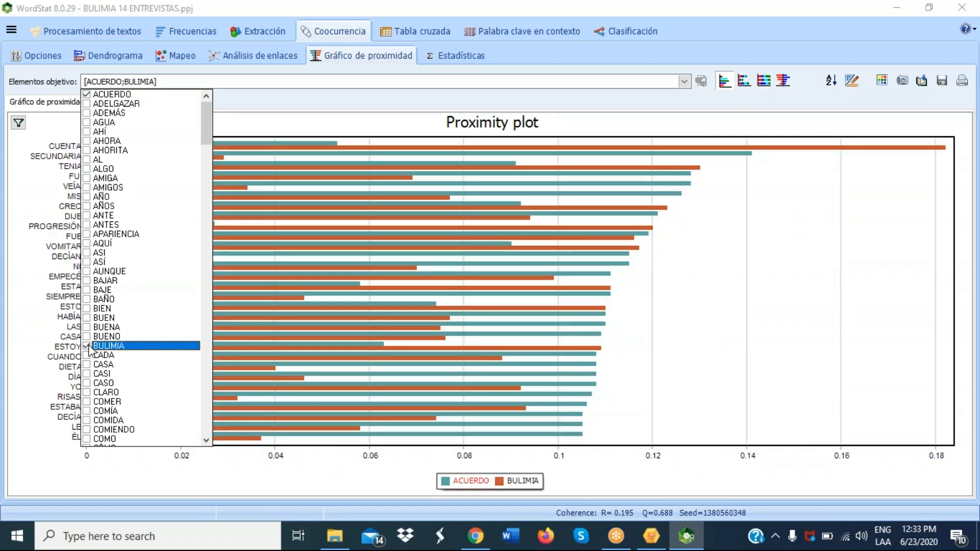
click(87, 95)
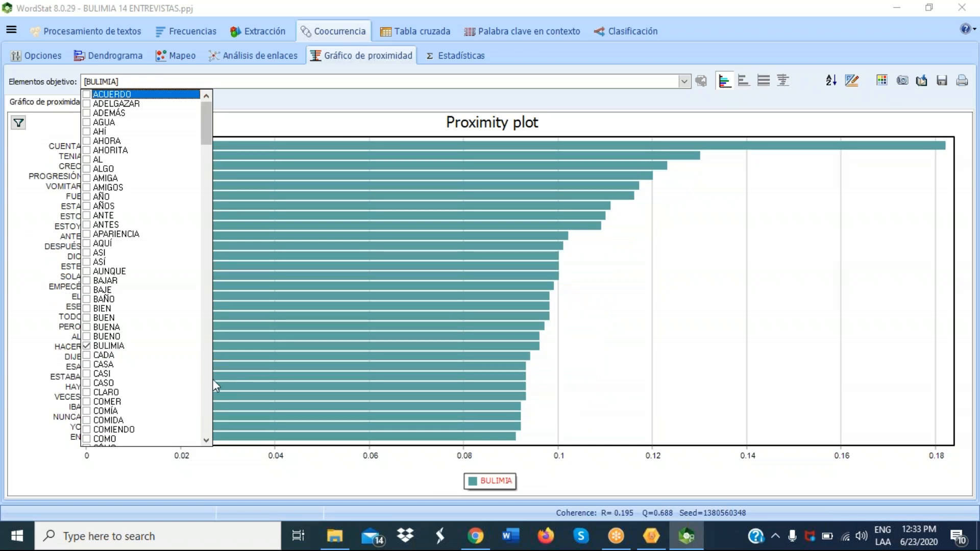
Step: Add DELGADA as a second target keyword beside BULIMIA and show the two keywords as opposing bars in the proximity plot
scroll(210, 404, down, 12)
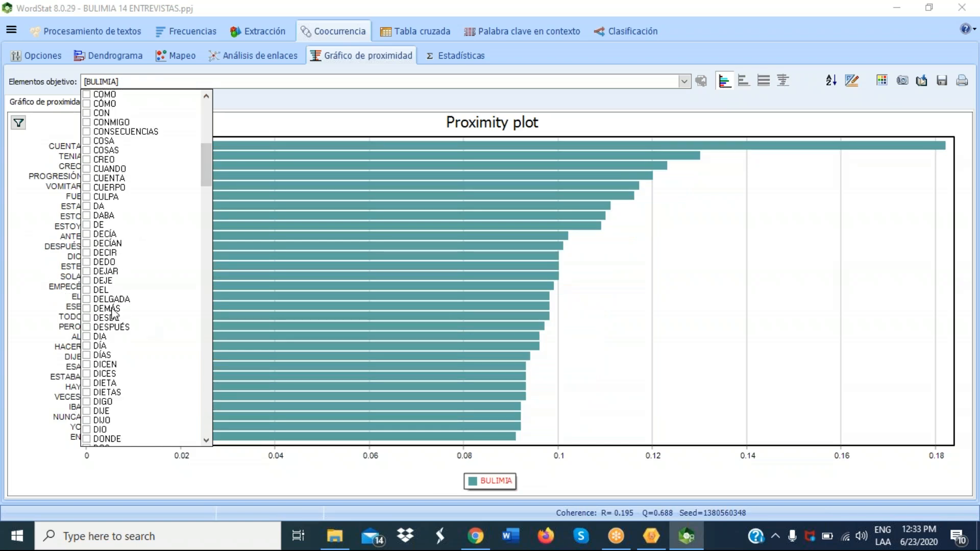
click(87, 298)
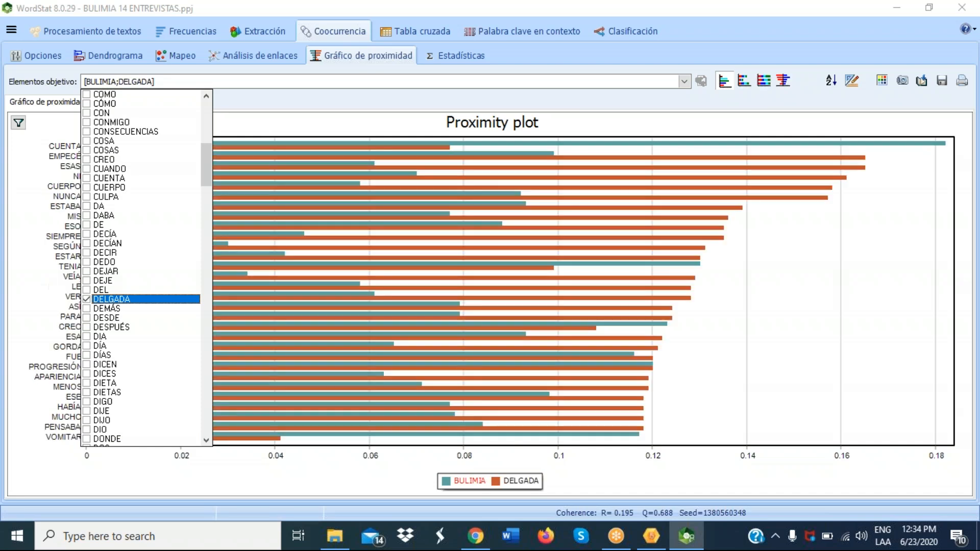
drag(207, 158, 208, 127)
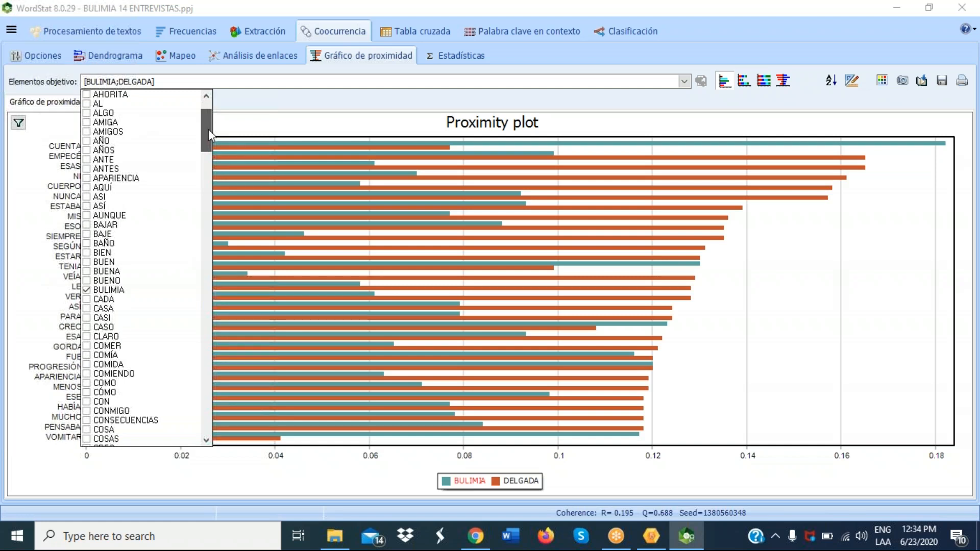
scroll(209, 129, down, 1)
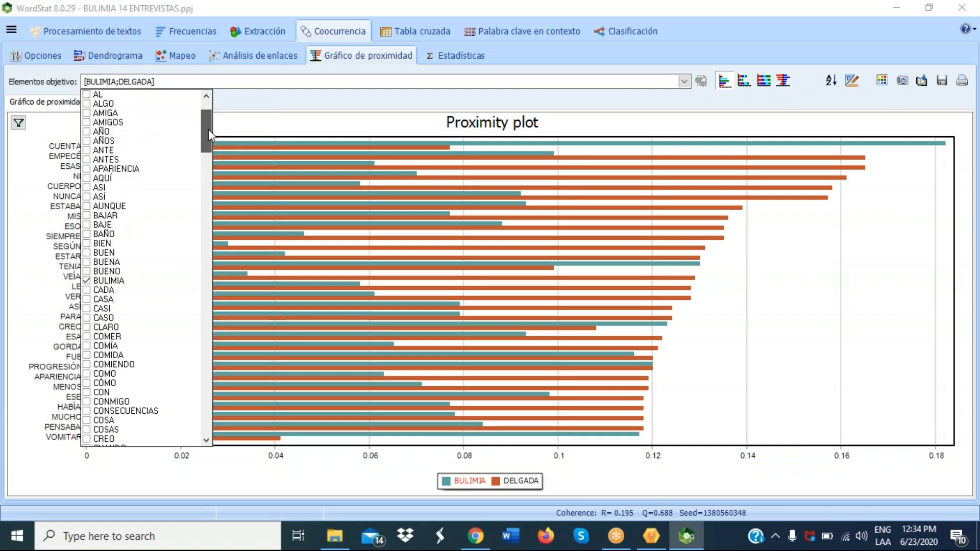
drag(209, 130, 206, 160)
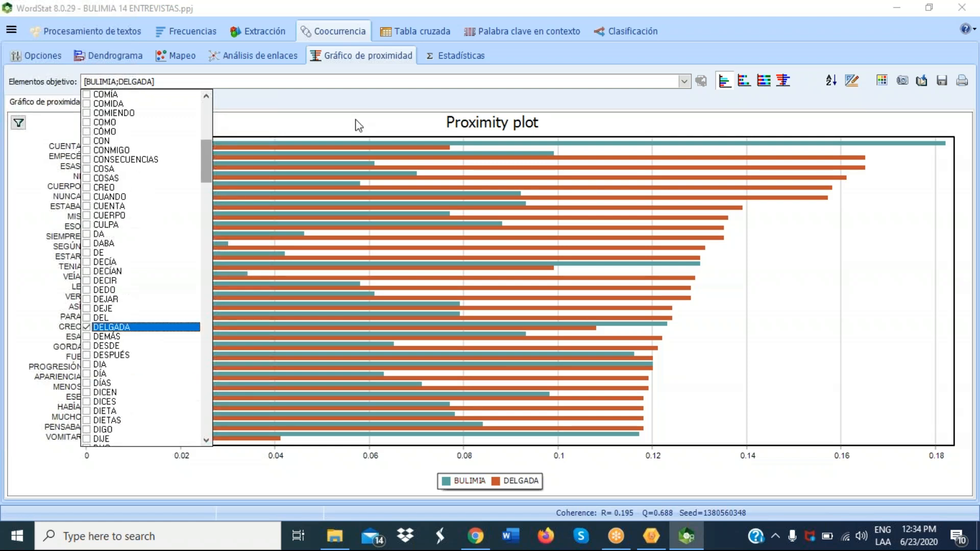
click(359, 126)
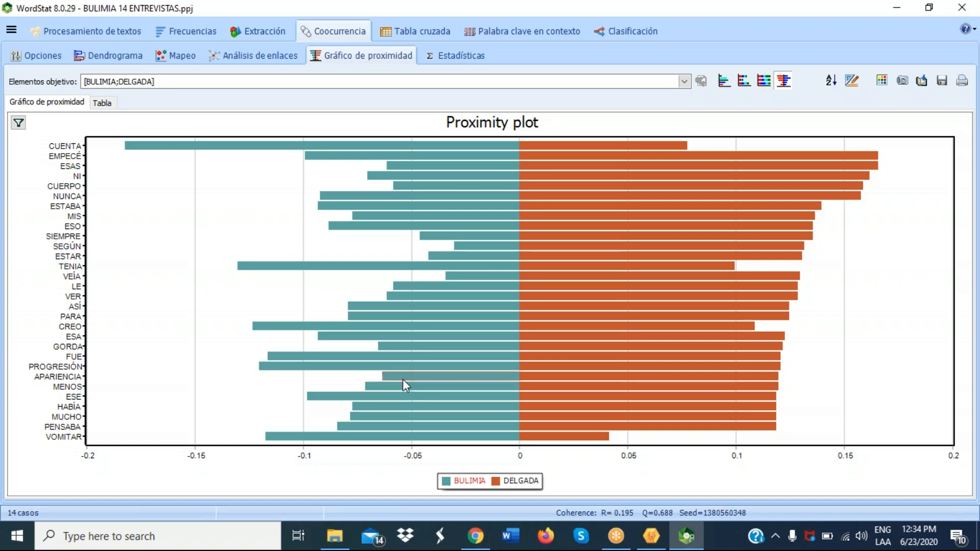
Step: Retrieve the segments containing both APARIENCIA and BULIMIA from the proximity plot, list the available codes and close the results
mouse_move(403, 379)
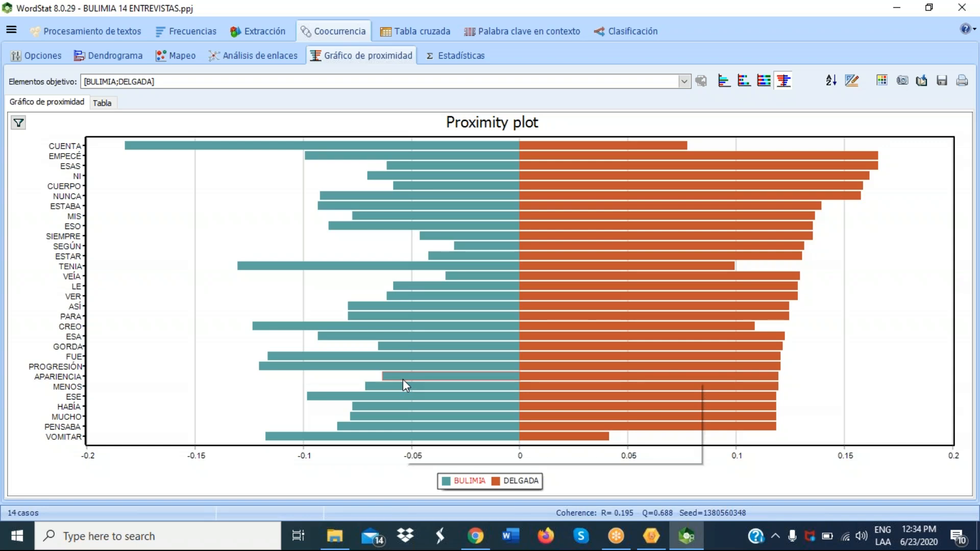
right_click(403, 379)
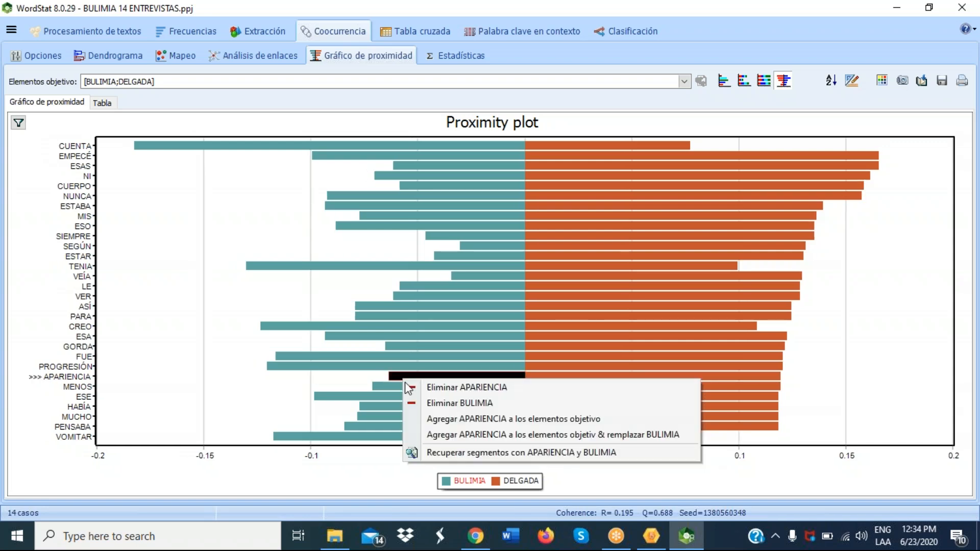
click(448, 454)
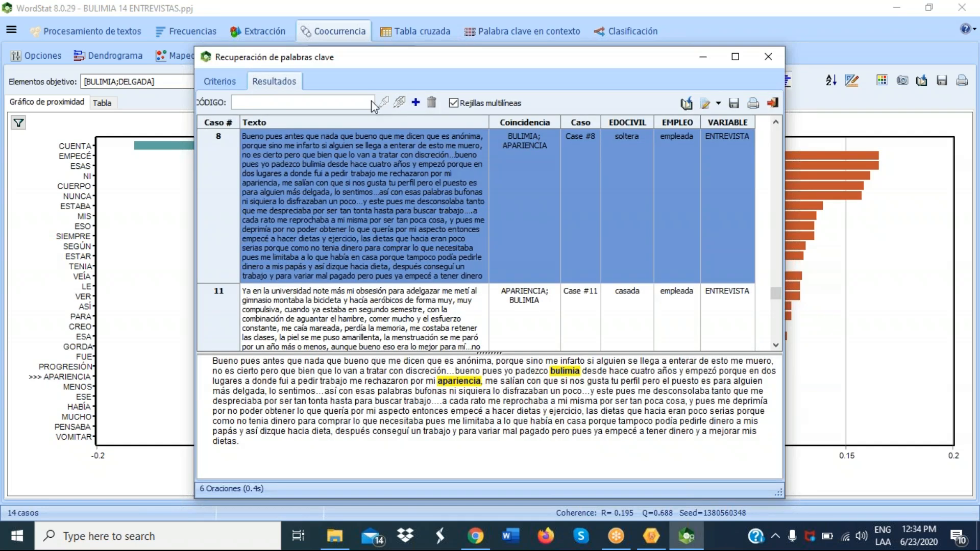
click(373, 102)
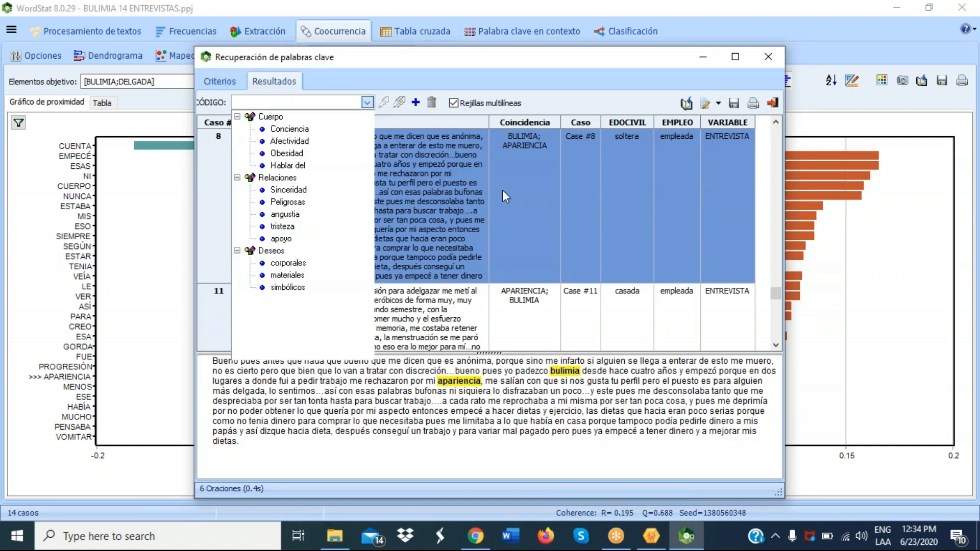
click(604, 211)
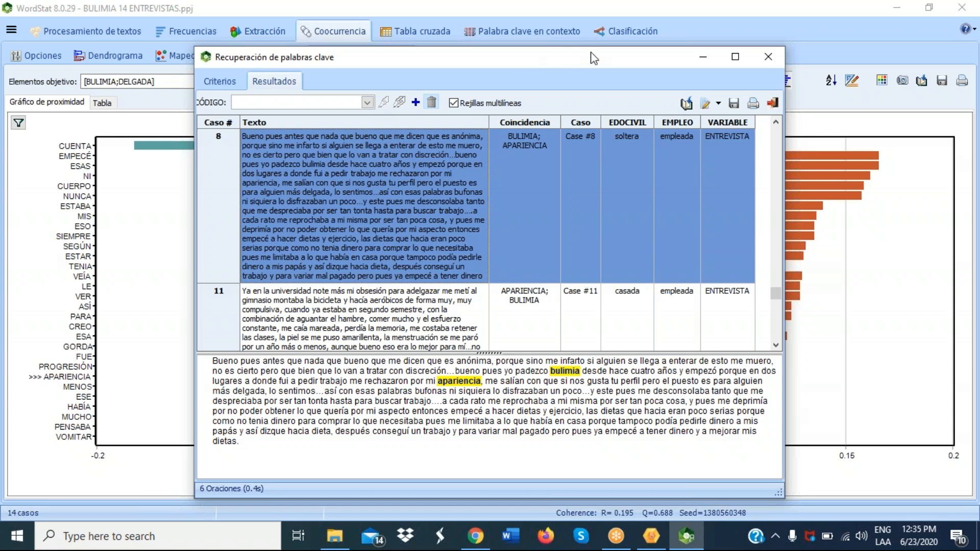
click(769, 59)
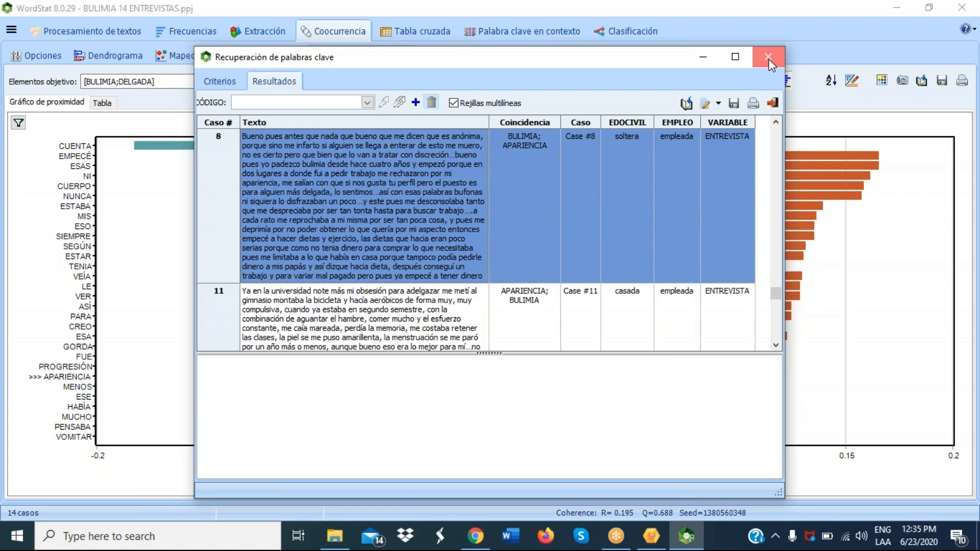
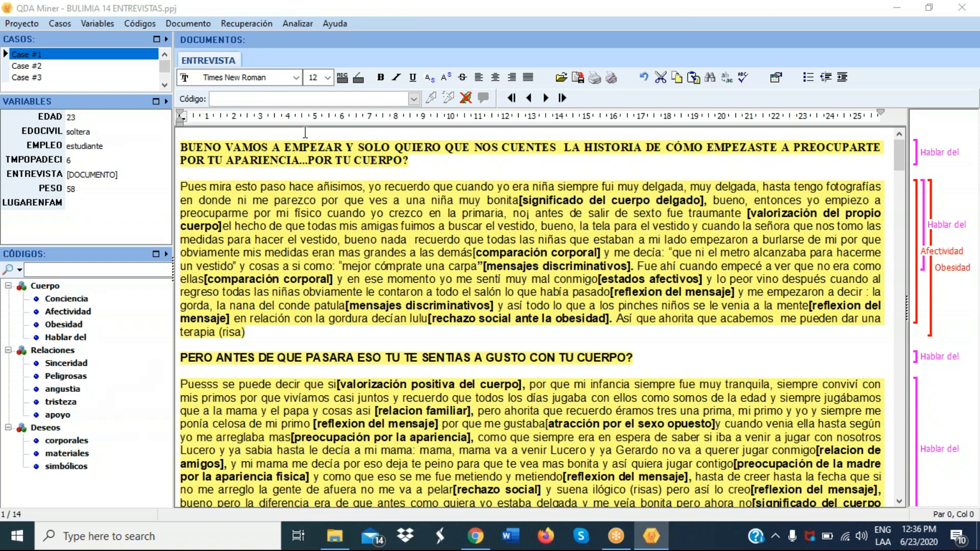
Step: In QDA Miner, start the coding-by-variables analysis and restrict it to all codes of the Cuerpo and Relaciones categories
click(300, 26)
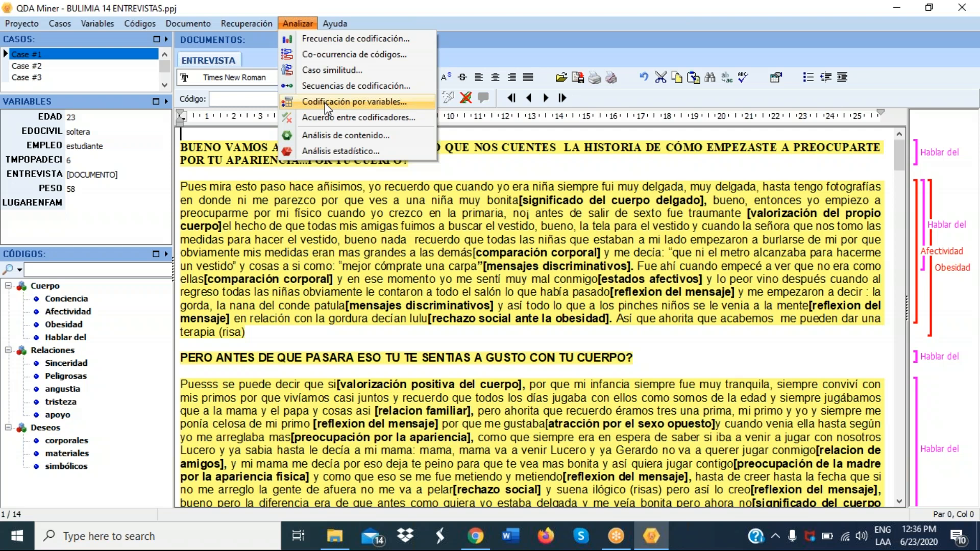
click(328, 104)
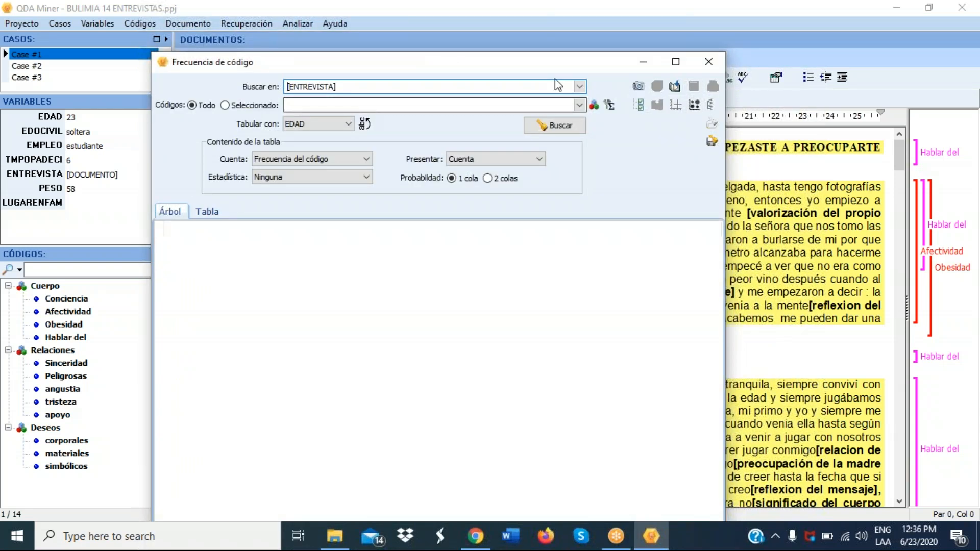
click(595, 107)
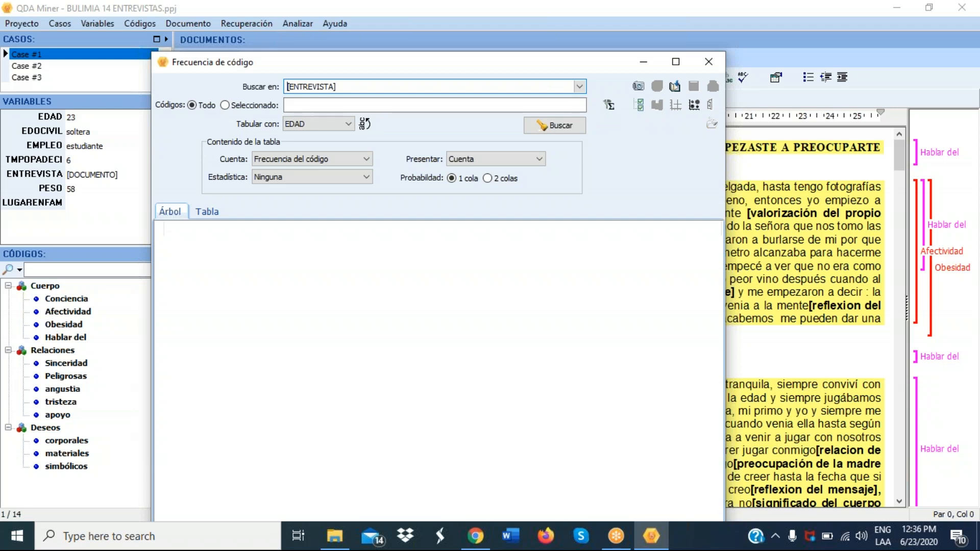
click(225, 105)
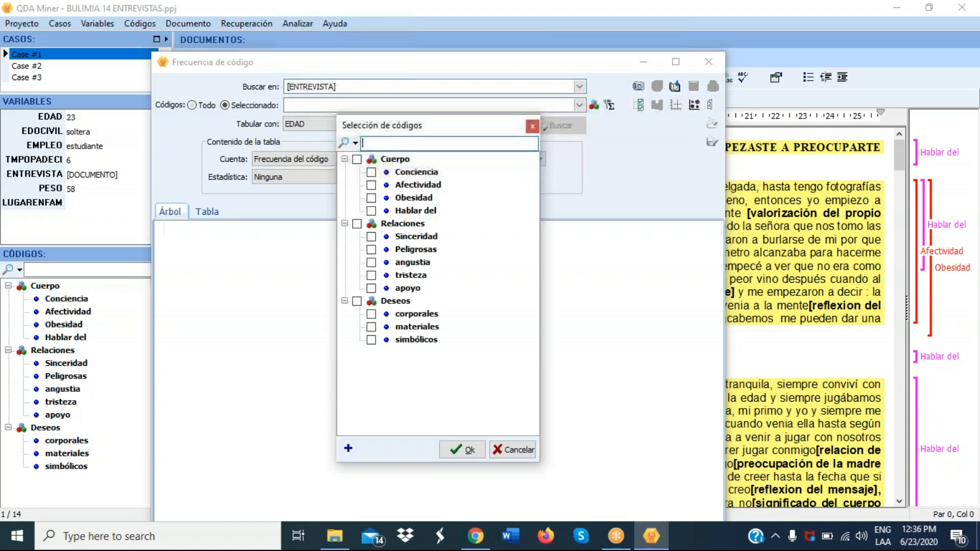
click(357, 159)
click(357, 224)
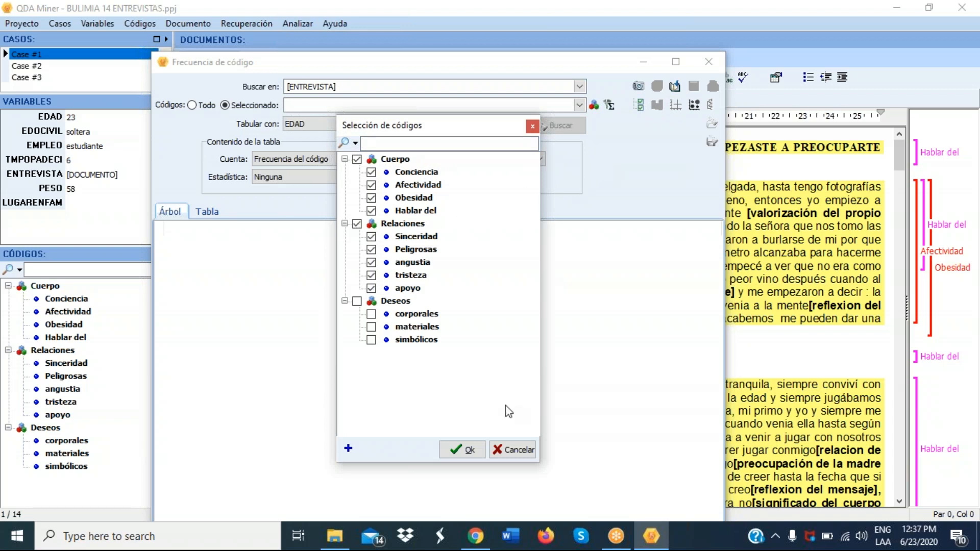
click(468, 451)
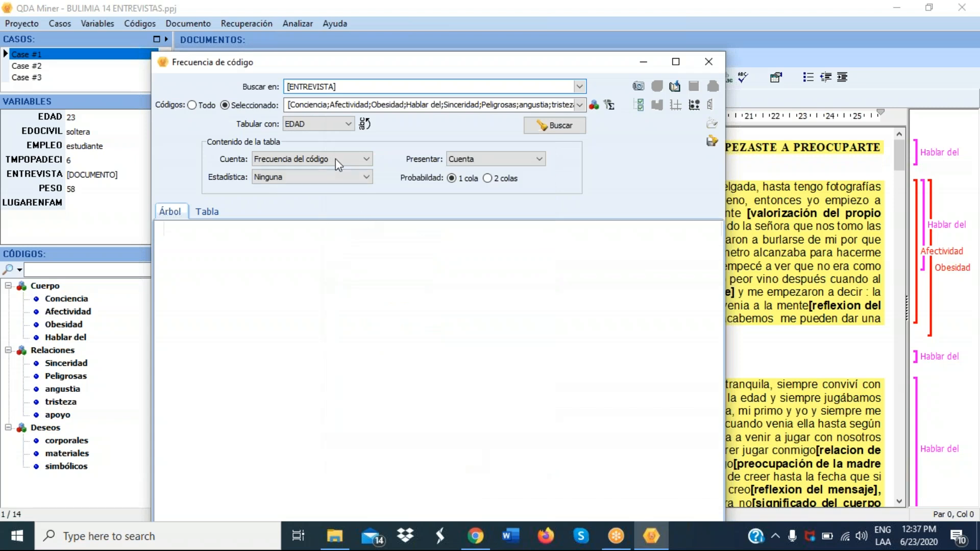
Step: Tabulate the selected codes by EDOCIVIL and run the search
click(349, 125)
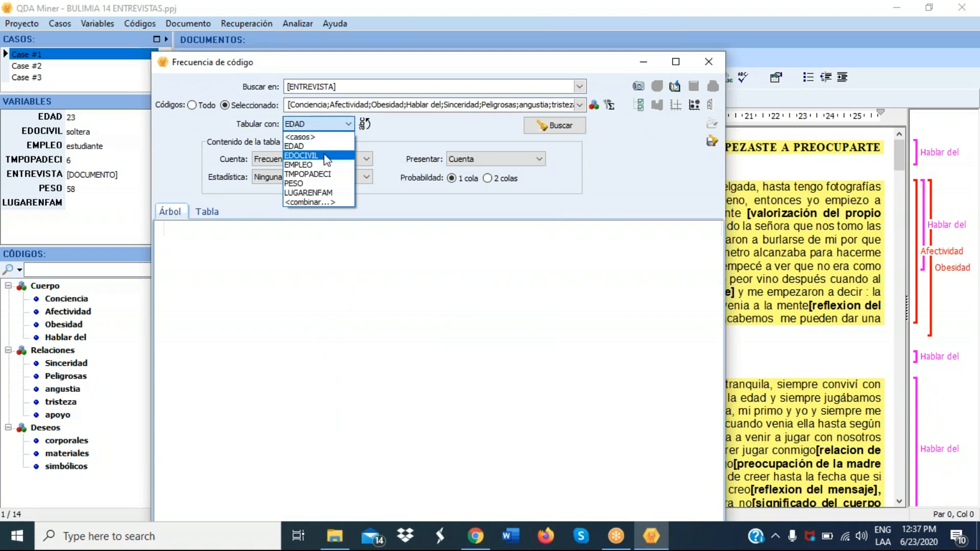
click(327, 156)
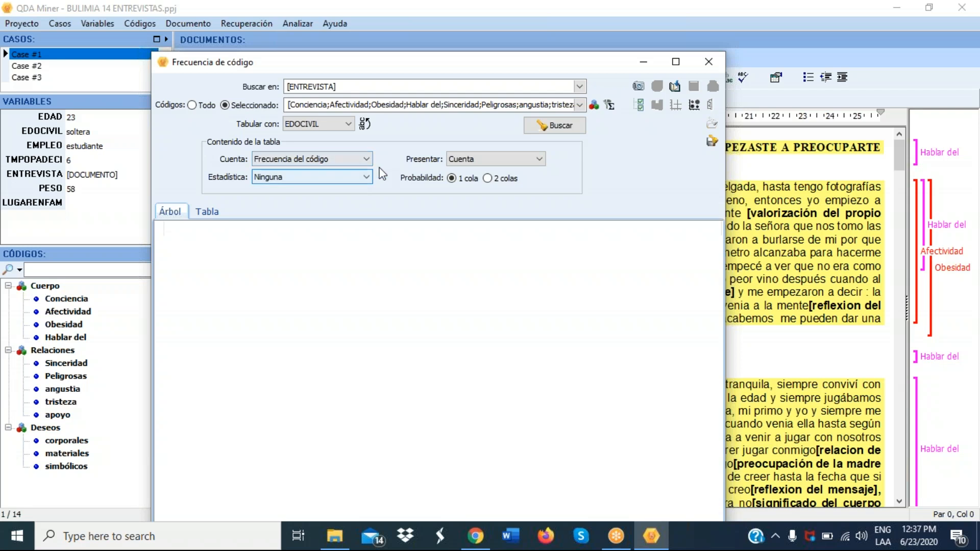
click(565, 130)
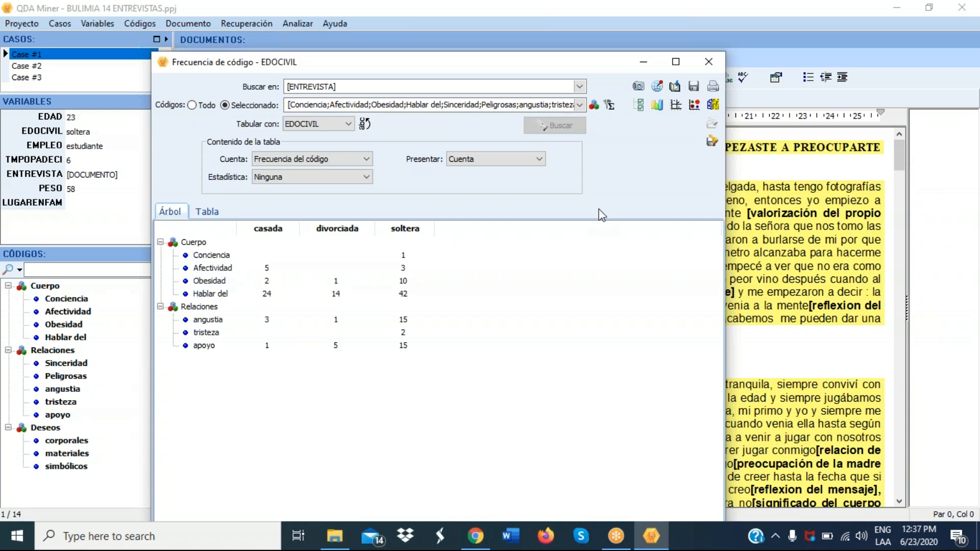
Step: Enable row selection in the frequency tree and mark Conciencia, Afectividad, Obesidad, Hablar del, angustia, tristeza and apoyo
click(641, 108)
click(640, 107)
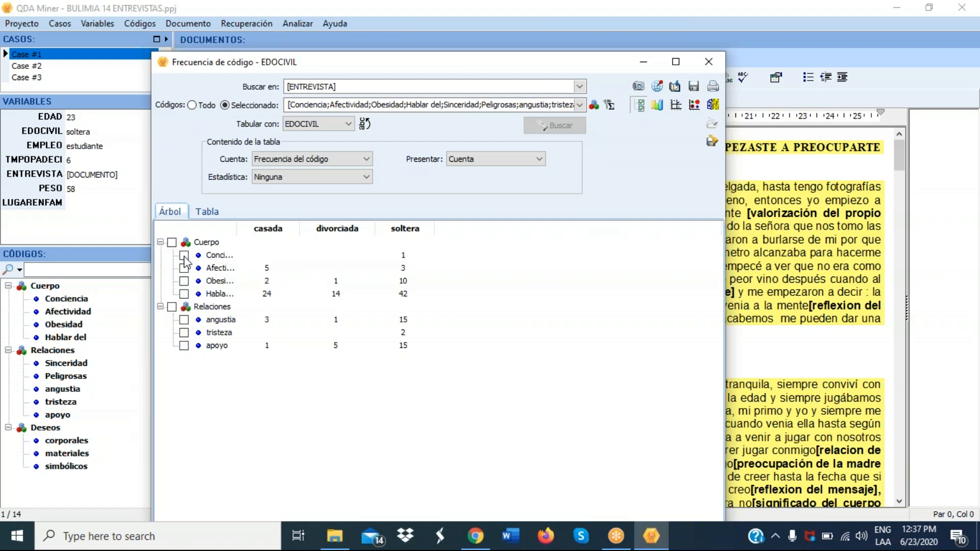
click(184, 257)
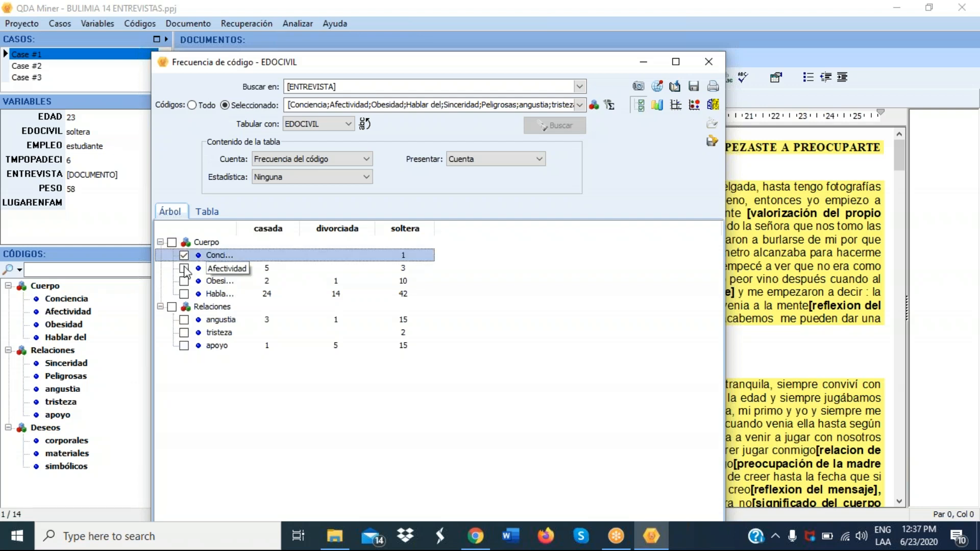
click(184, 269)
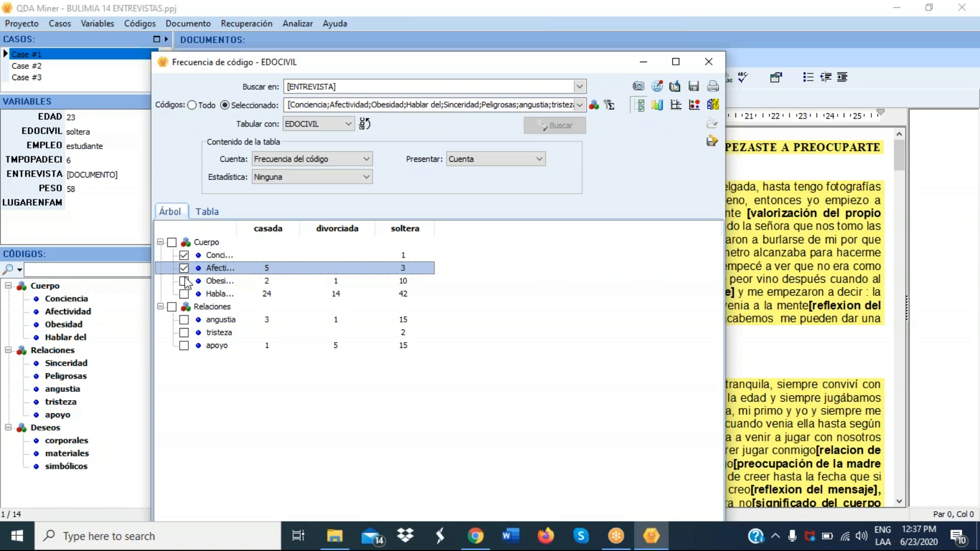
click(185, 281)
click(184, 294)
click(184, 319)
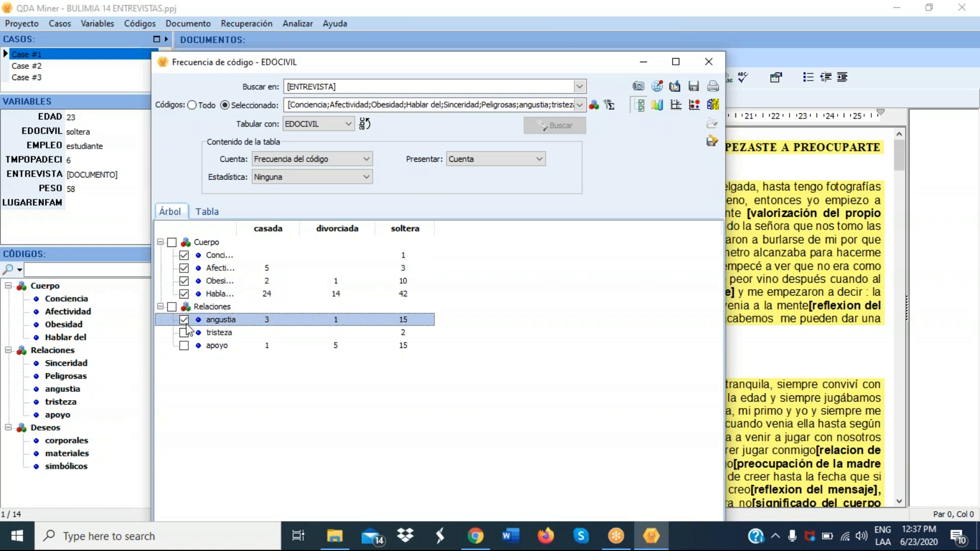
click(185, 333)
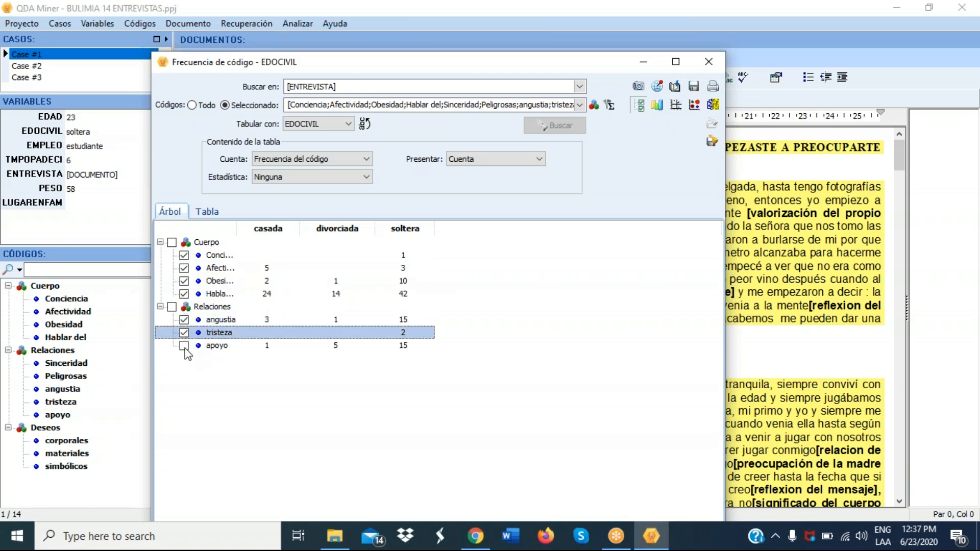
click(185, 345)
Step: Chart the marked codes by EDOCIVIL, append the bar chart to the report and close the chart window
click(660, 106)
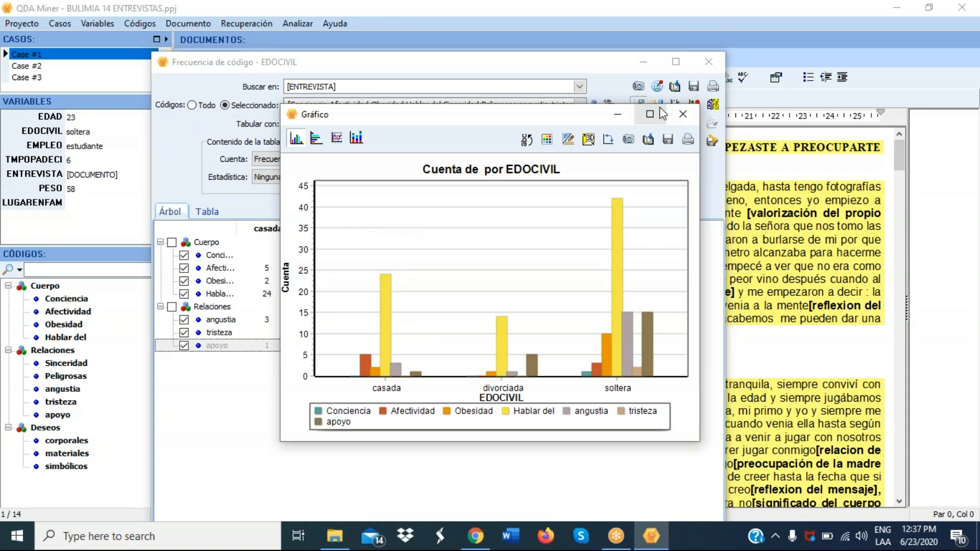
click(840, 356)
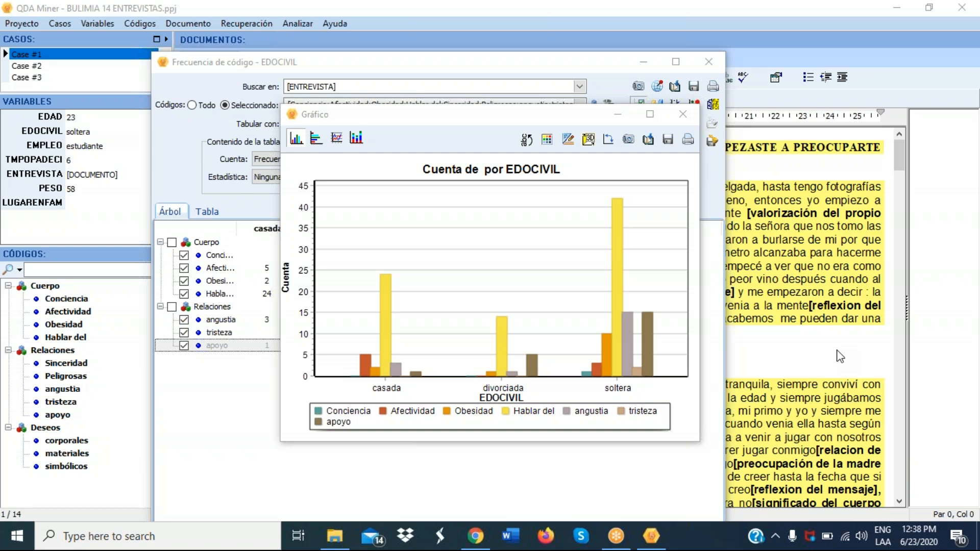
click(650, 142)
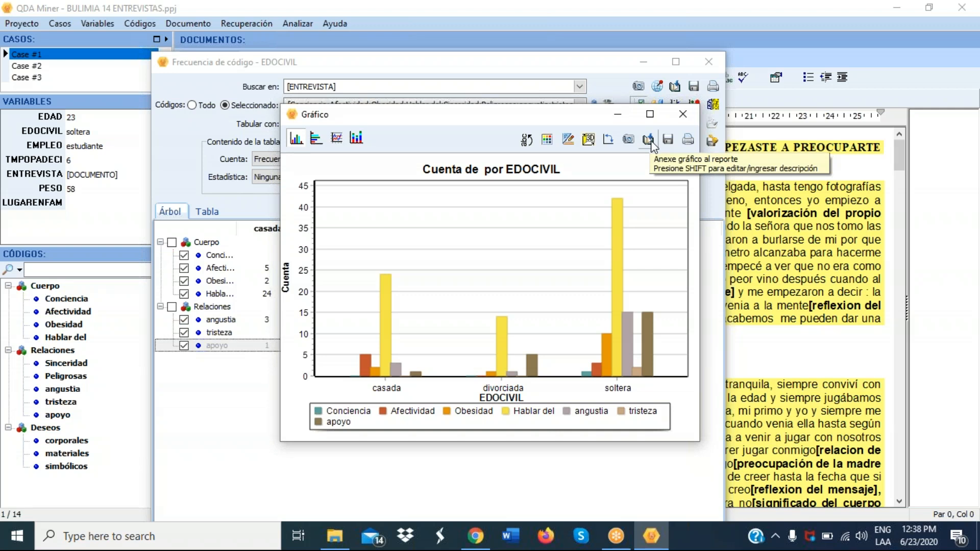
click(688, 117)
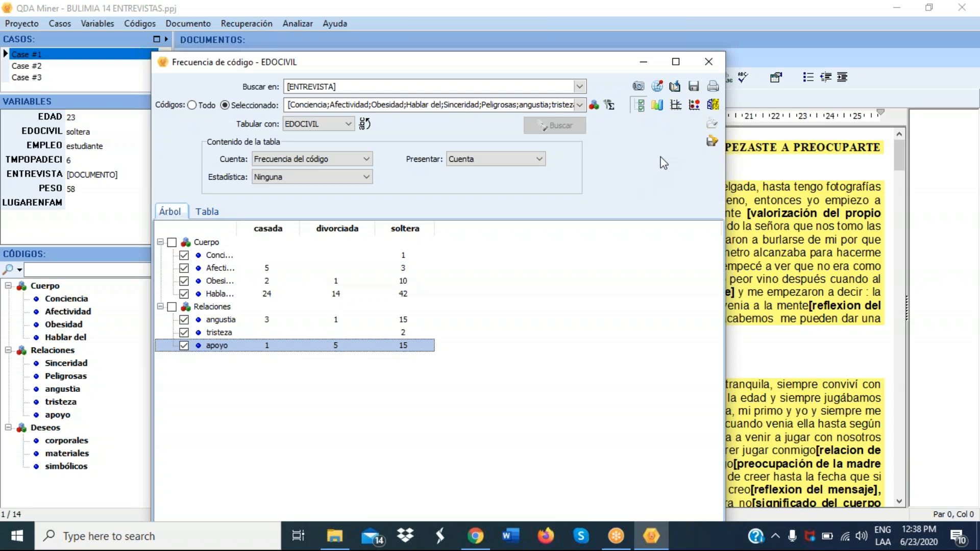
Step: Present the EDOCIVIL frequencies as column percentages (Porcentaje de columna) and generate the heat map of the codes
click(714, 105)
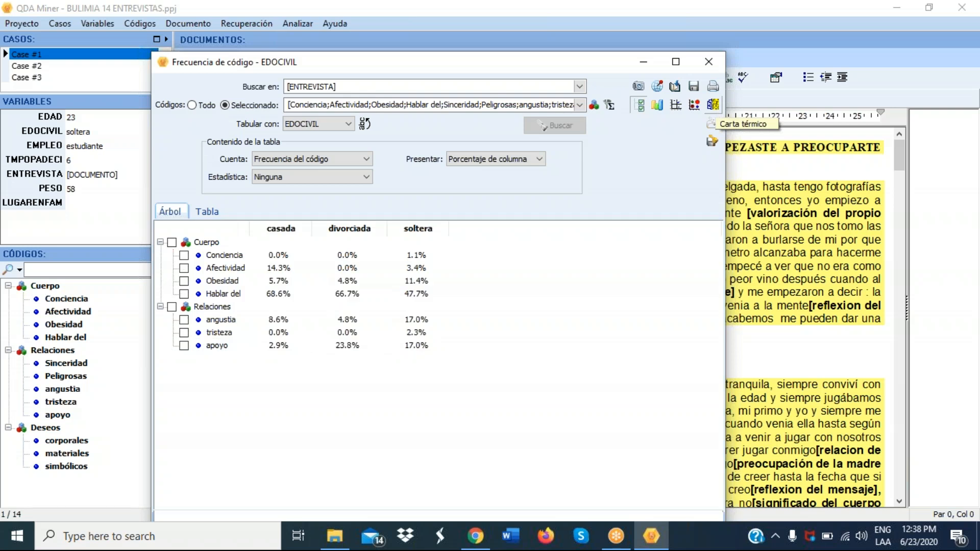
click(713, 104)
drag(519, 59, 423, 59)
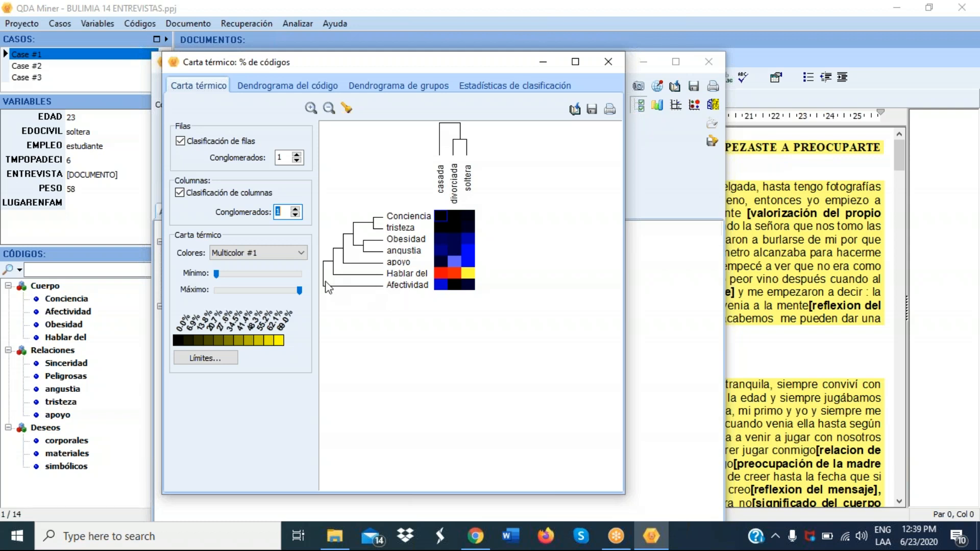
Step: Recolour the heat map with Monocromo #1, raise its minimum to about 4.1% and close the heat map window
click(301, 253)
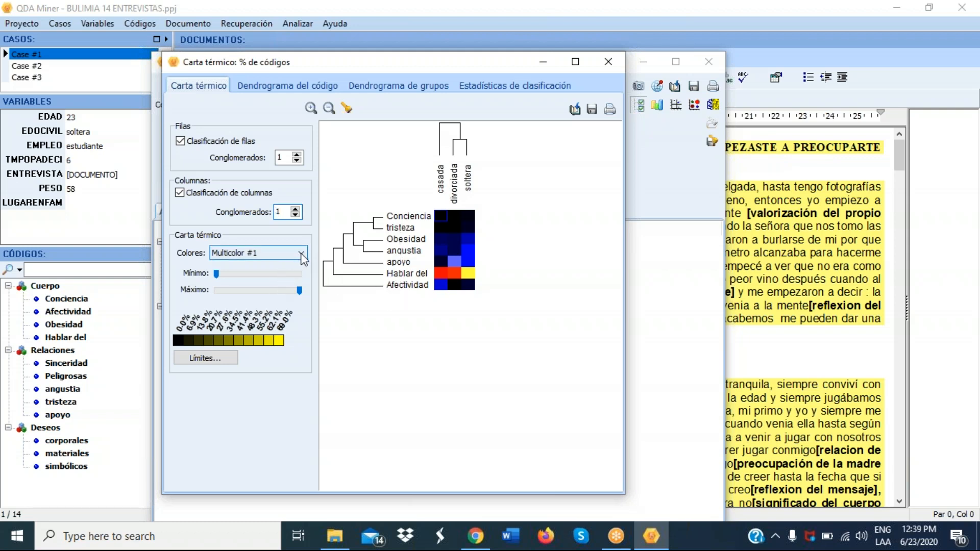
click(303, 255)
click(287, 273)
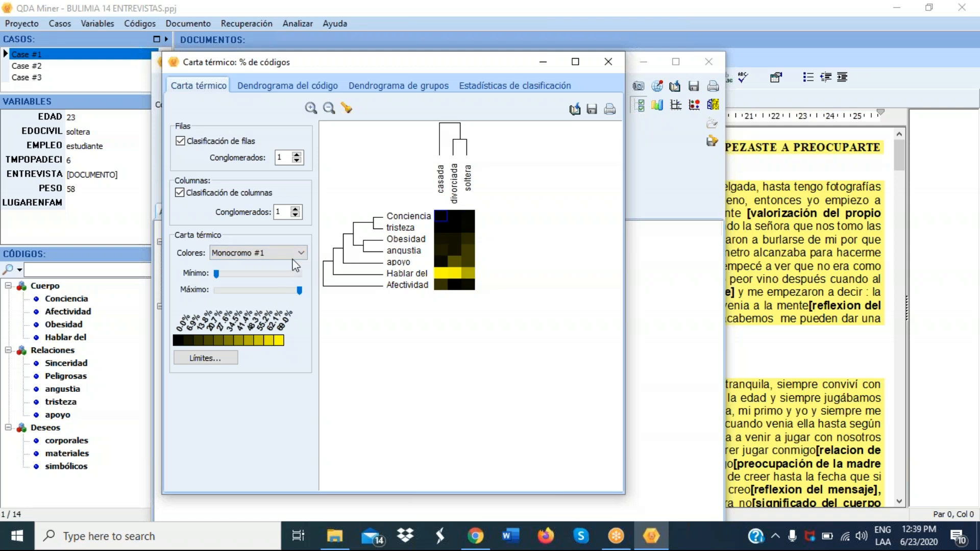
click(271, 274)
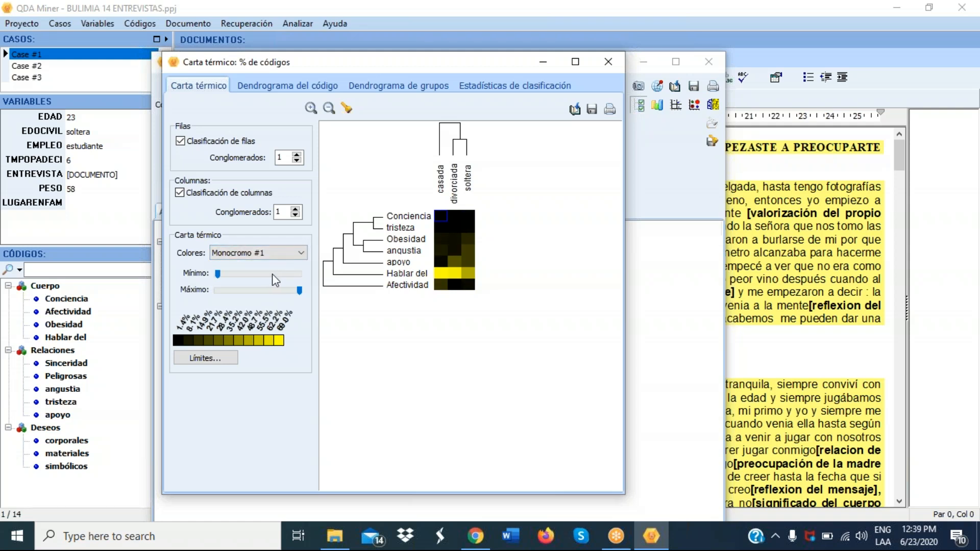
click(278, 274)
click(279, 274)
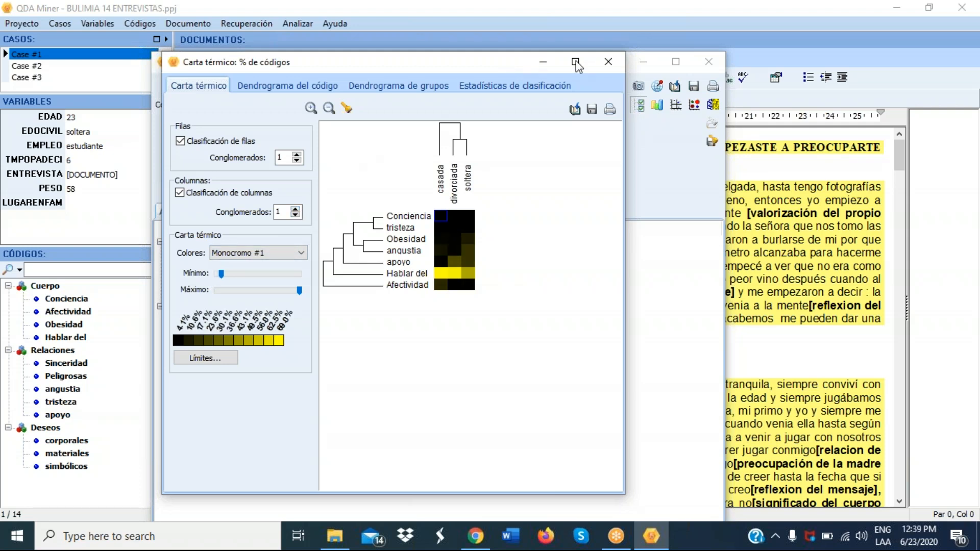
click(609, 61)
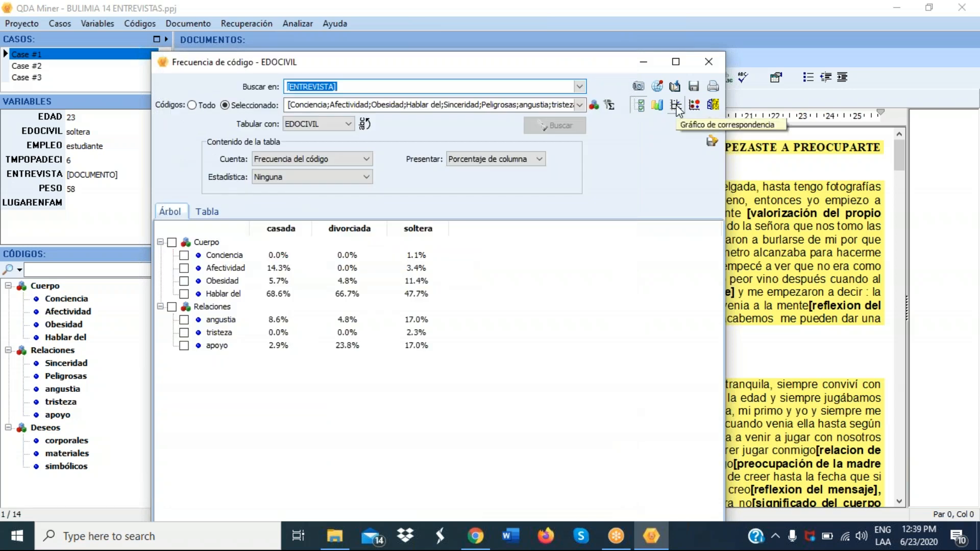
Step: Mark Conciencia, Afectividad, Obesidad, Hablar del, angustia, tristeza and apoyo in the EDOCIVIL column-percentage tree
click(184, 255)
click(184, 268)
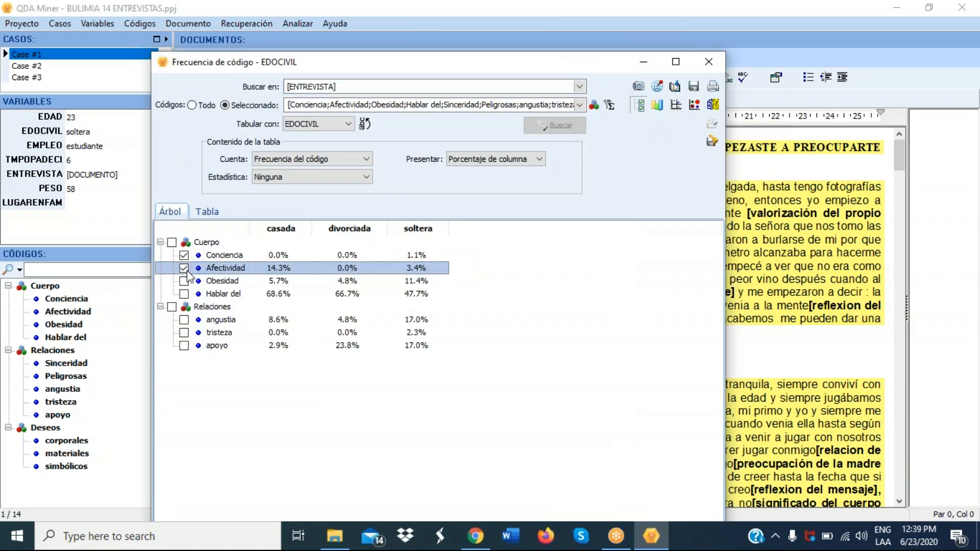
click(184, 281)
click(184, 293)
click(185, 320)
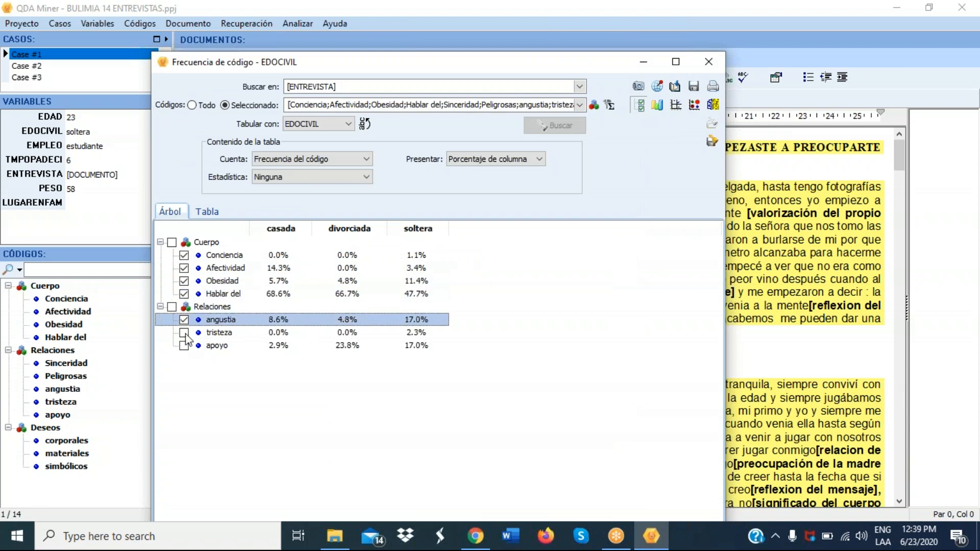
click(184, 332)
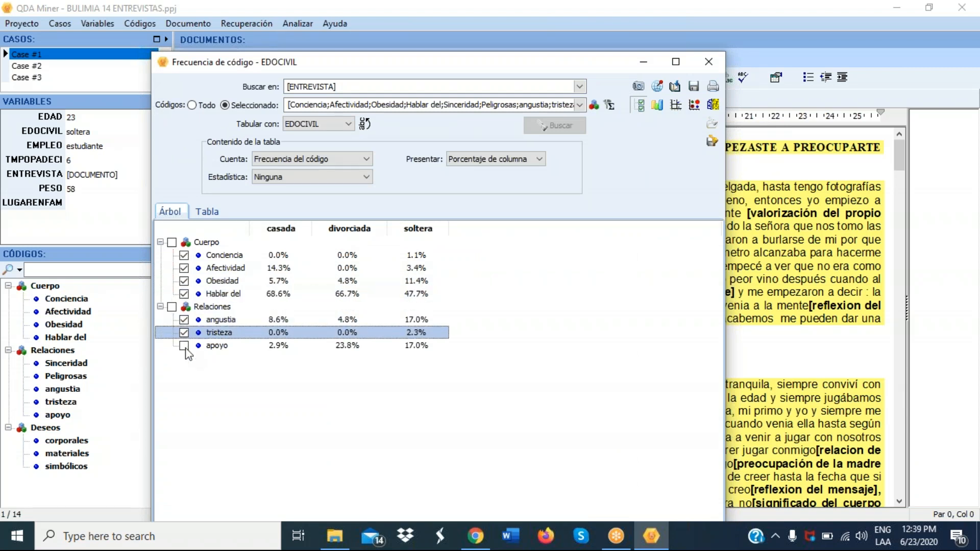
click(184, 345)
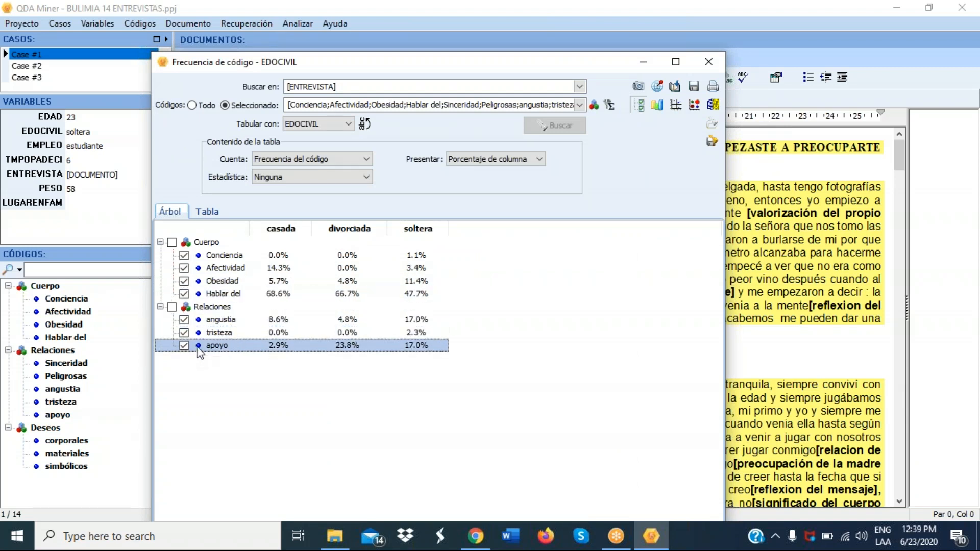
Step: Generate the correspondence plot of the marked codes by EDOCIVIL, view the 2D map and close it
click(676, 105)
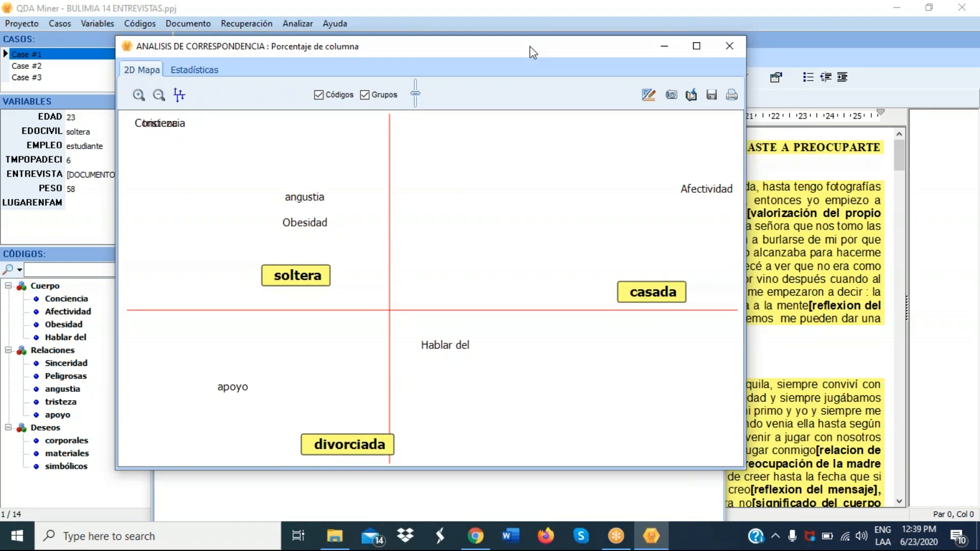
drag(530, 47, 470, 47)
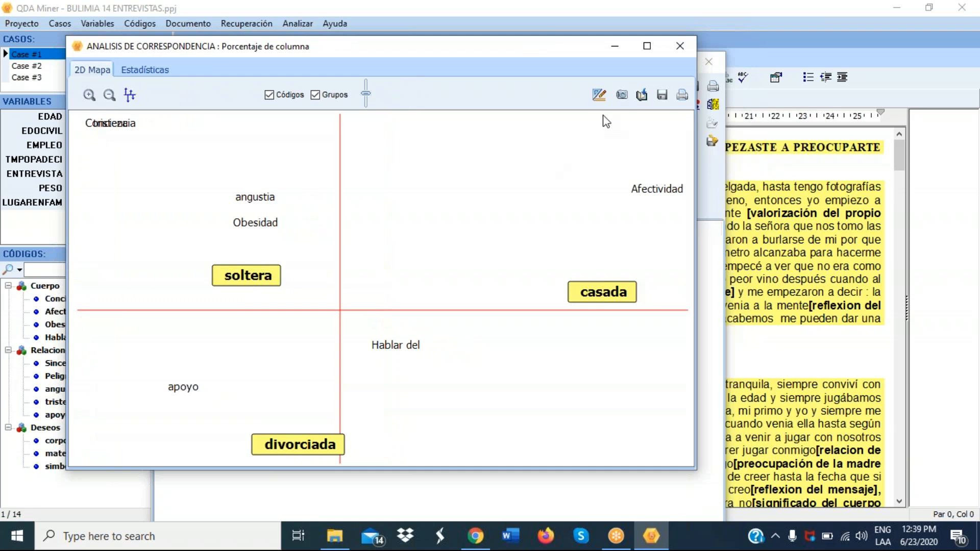
click(679, 46)
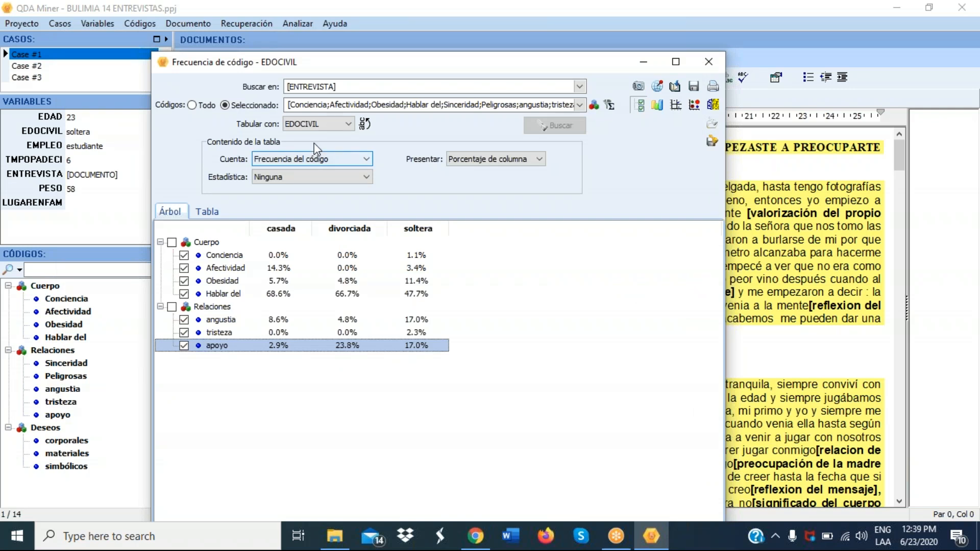
Step: Tabulate the codes by the combination of EDOCIVIL and EMPLEO and run the search
click(350, 124)
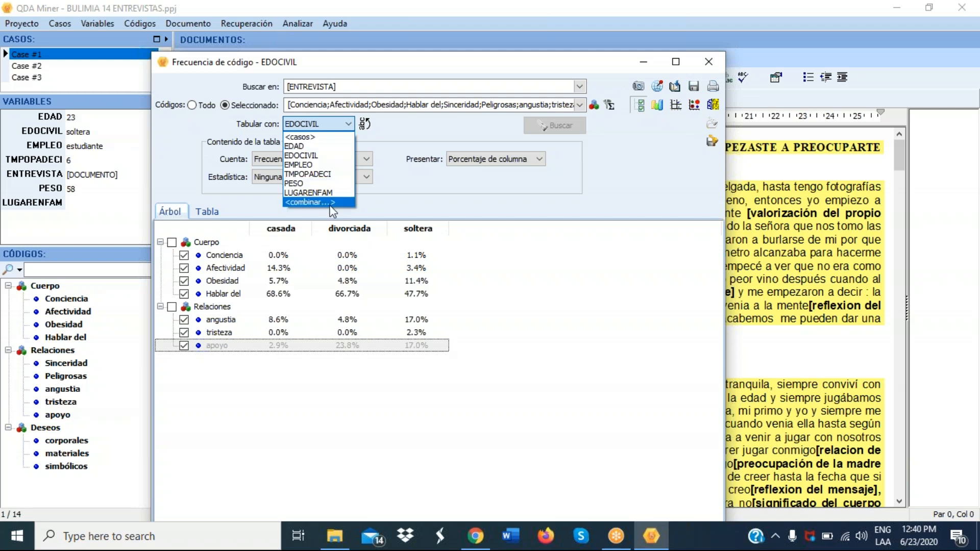
click(312, 203)
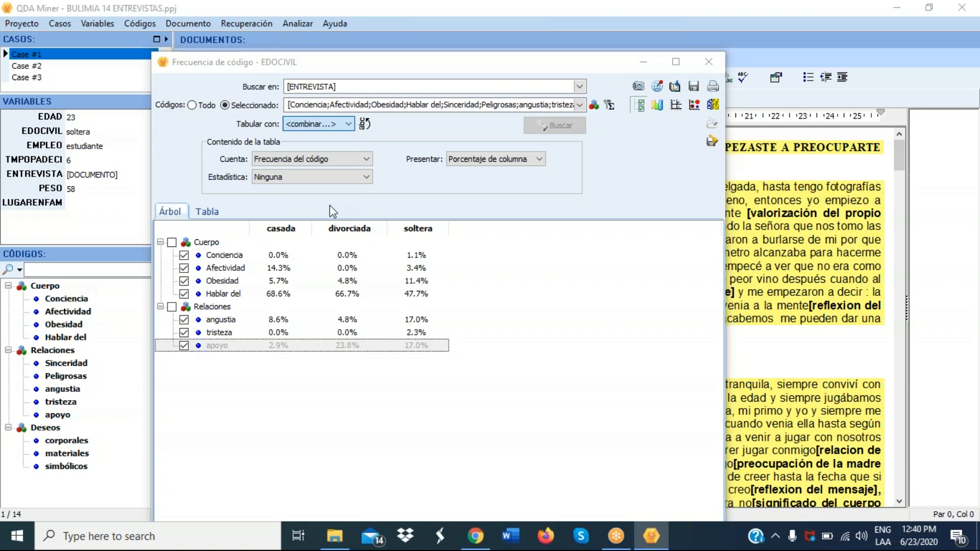
click(521, 283)
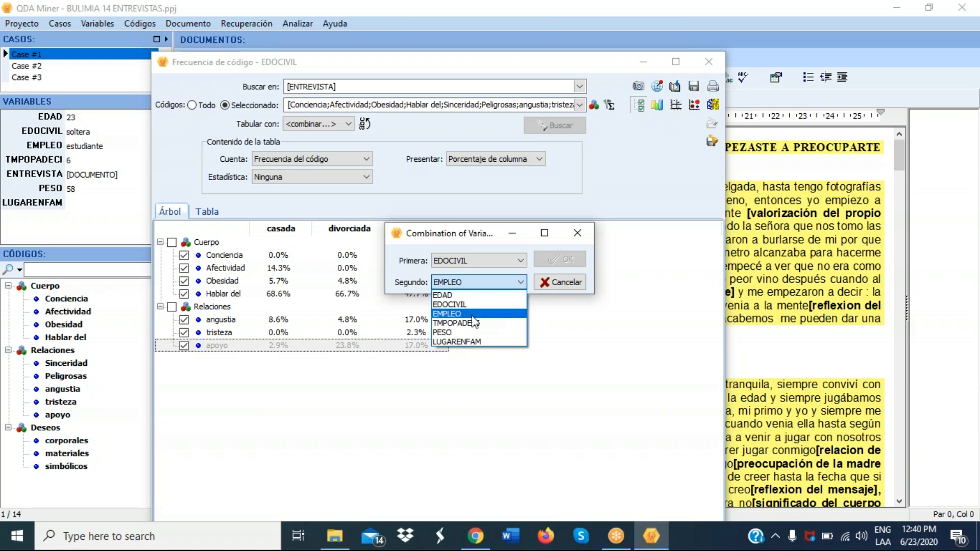
click(486, 314)
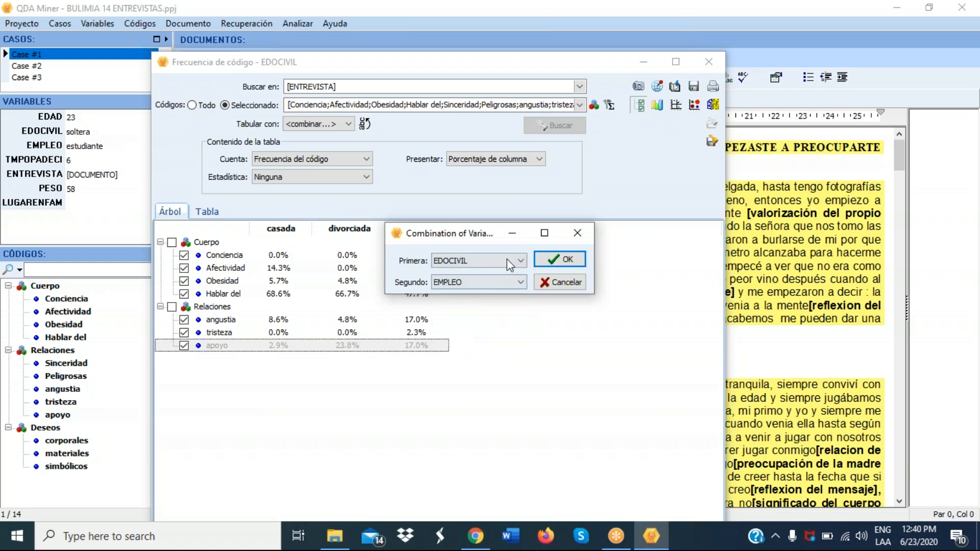
click(574, 261)
click(560, 128)
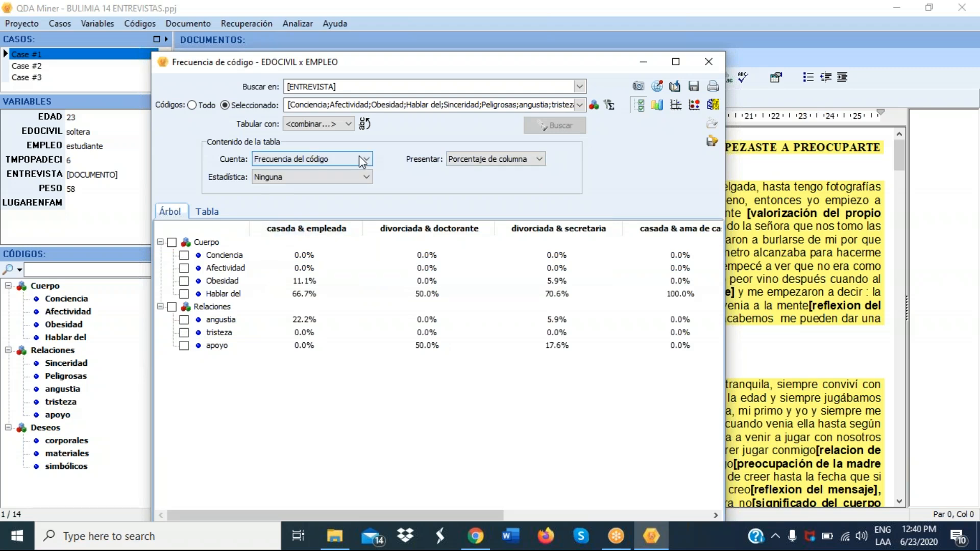
Step: Mark all seven Cuerpo and Relaciones codes, chart their column percentages by EDOCIVIL & EMPLEO, and close the chart
click(185, 255)
click(184, 268)
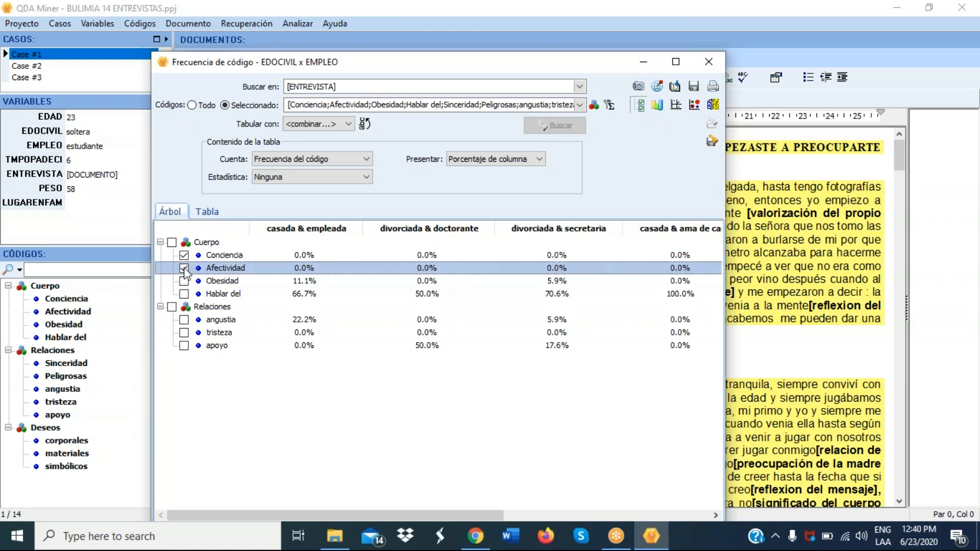
click(184, 281)
click(185, 294)
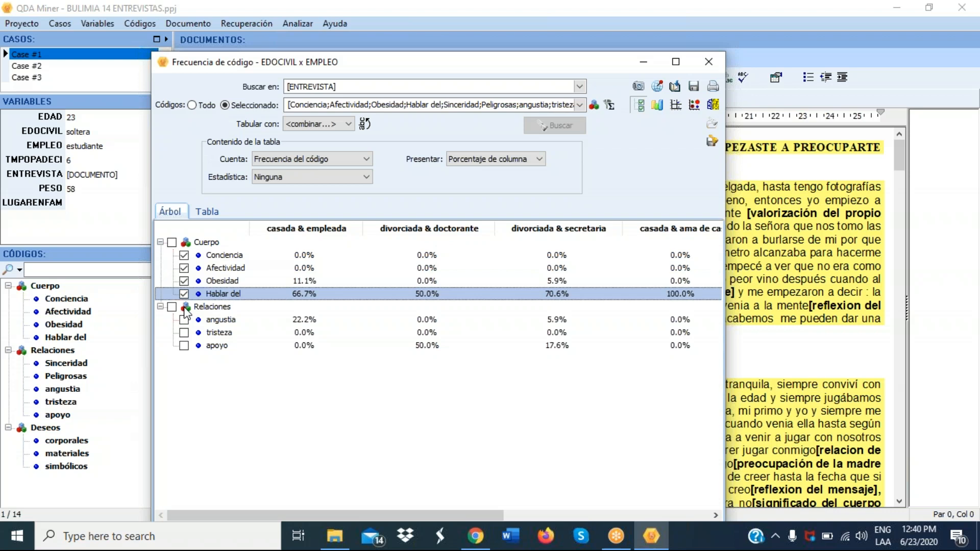
click(185, 320)
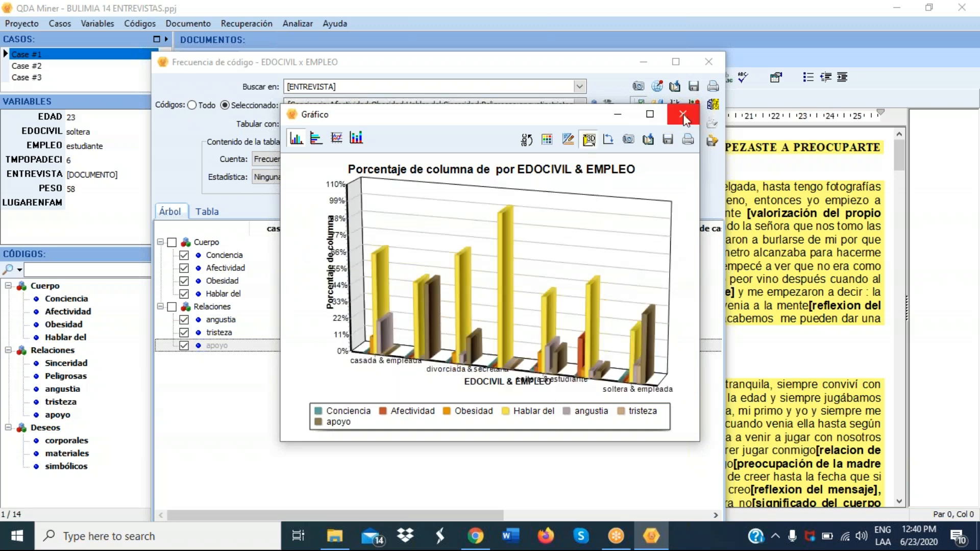
click(683, 116)
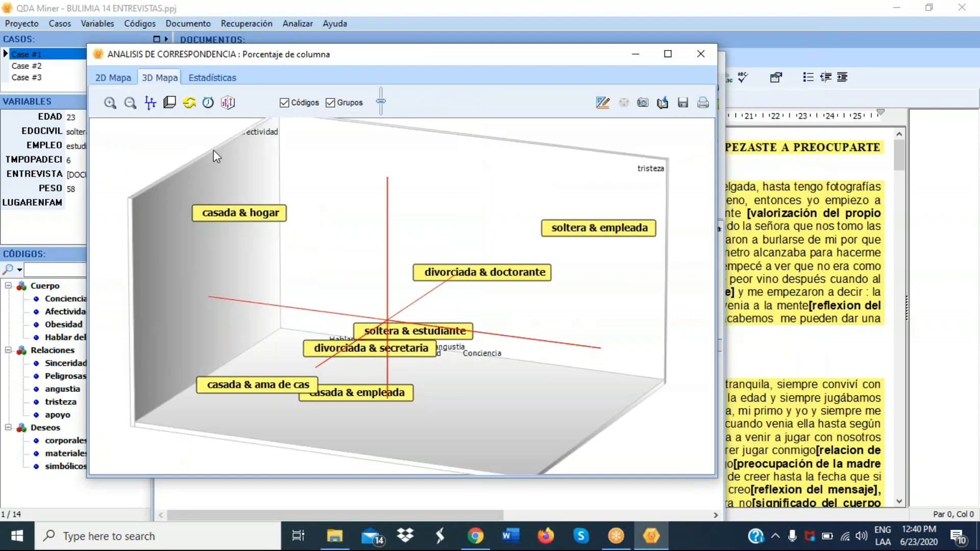
Step: View the 3D correspondence map of EDOCIVIL & EMPLEO from several angles, run and stop its automatic rotation, and close it
drag(217, 156, 262, 166)
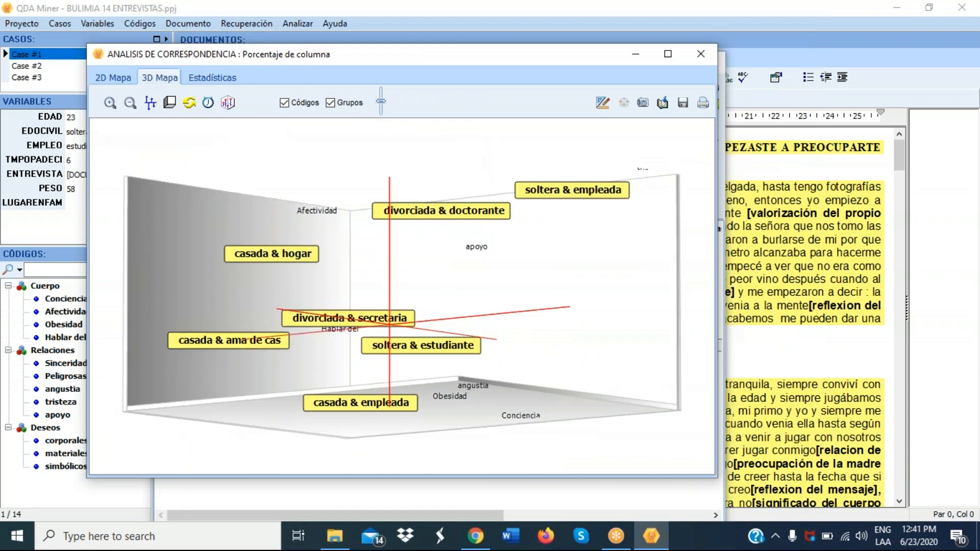
click(208, 104)
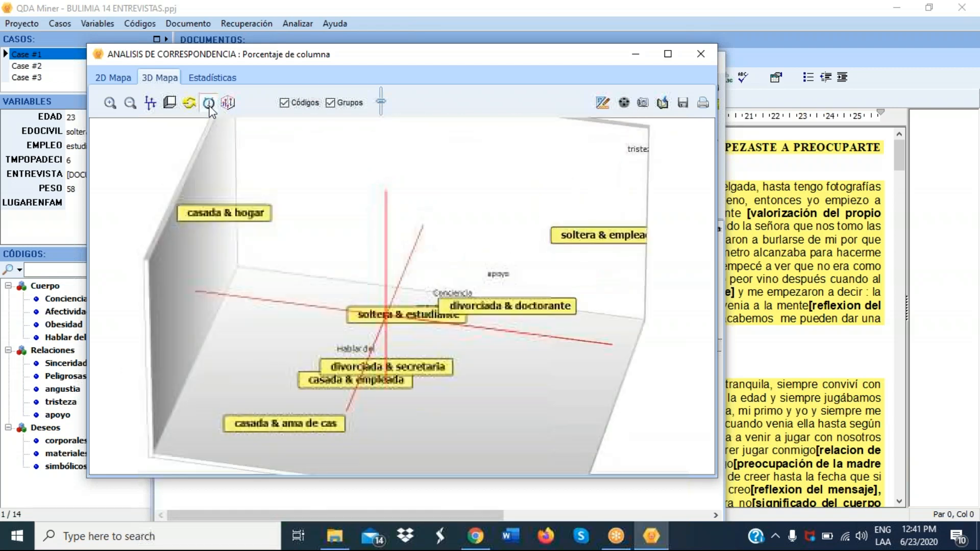
click(210, 106)
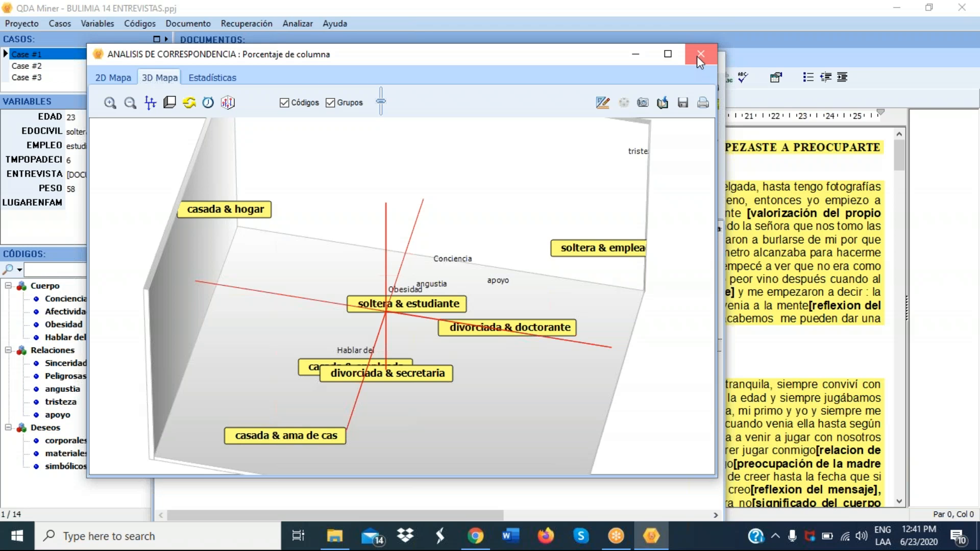
click(698, 57)
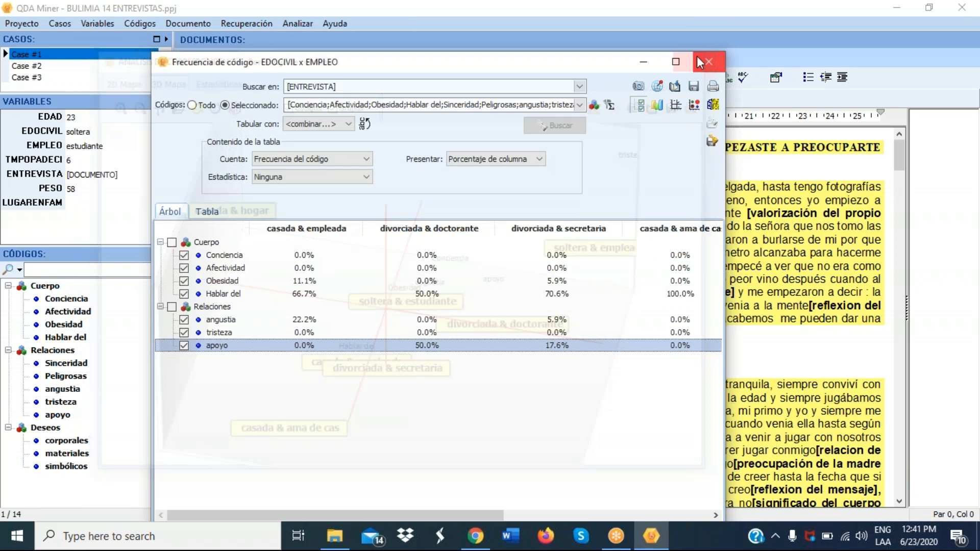
Step: Close the code frequency window and return to the interview document
click(714, 362)
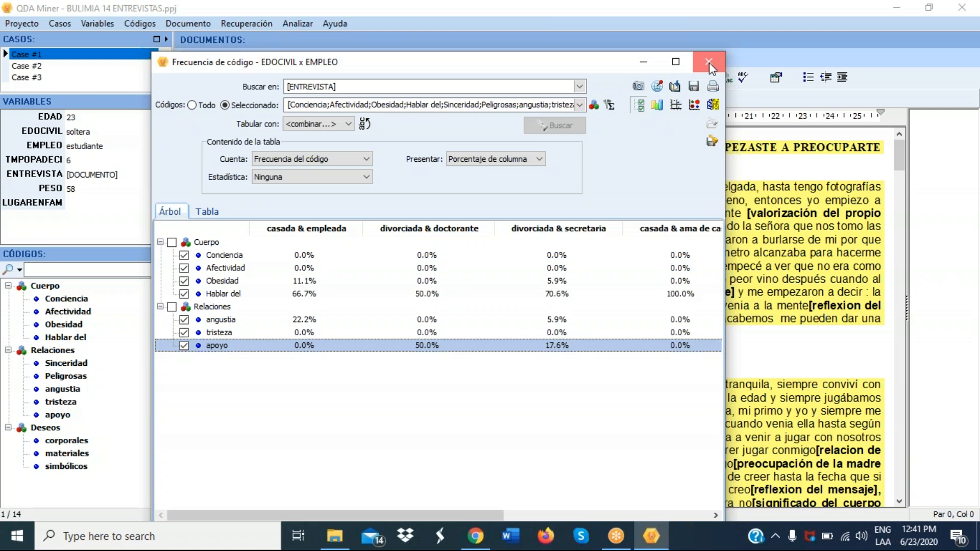
click(709, 62)
click(257, 25)
click(434, 174)
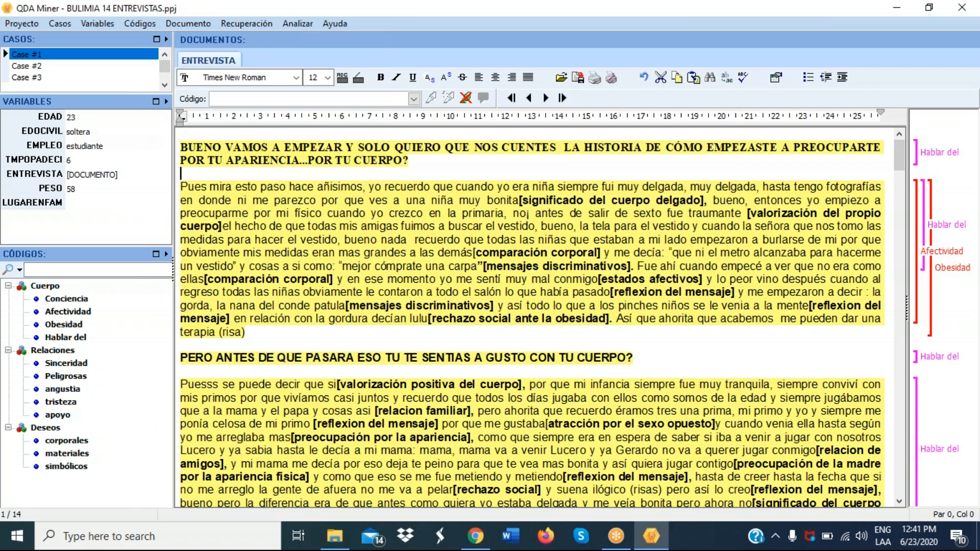
Step: Open the Case #2 interview, hide its coded text (Ocultar texto) and look through the passages left uncoded
click(27, 67)
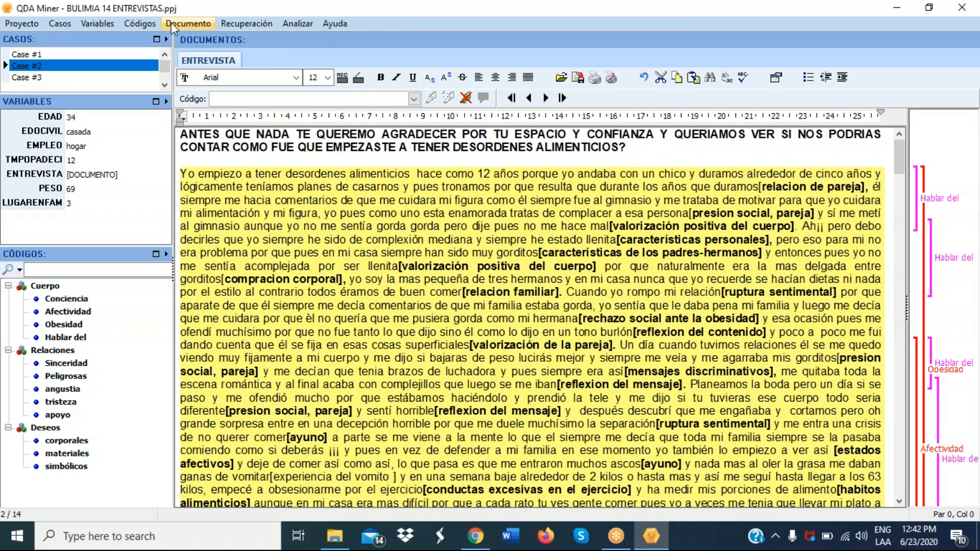
click(170, 23)
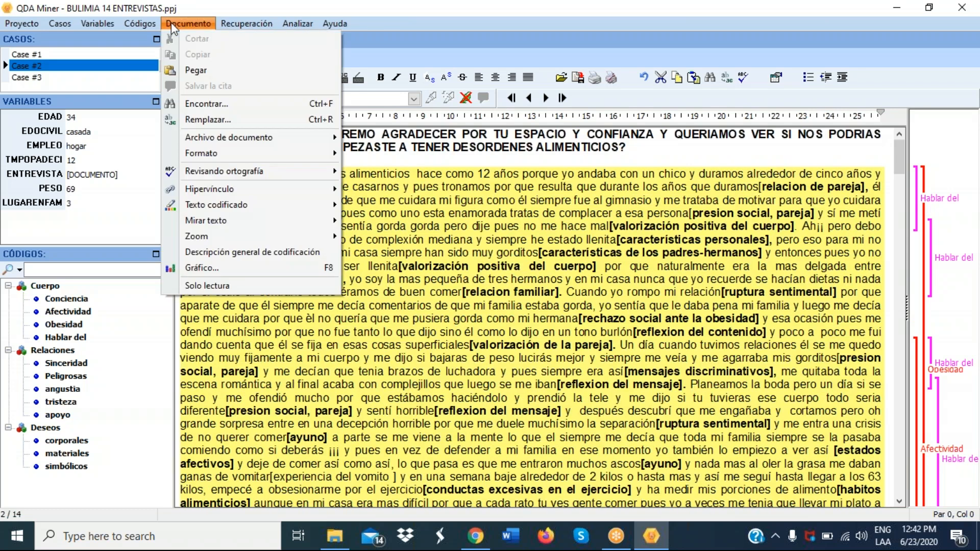
mouse_move(223, 224)
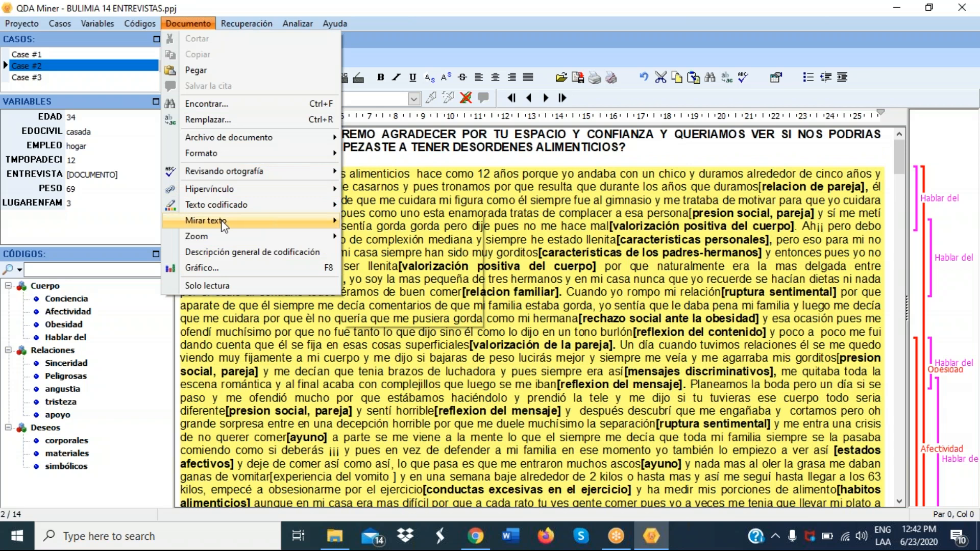
mouse_move(224, 205)
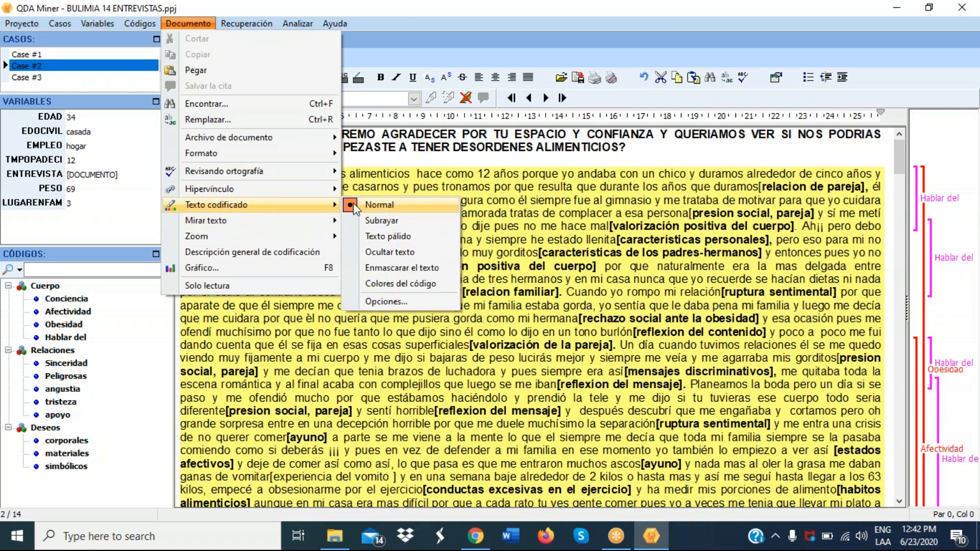
click(351, 252)
drag(902, 155, 897, 226)
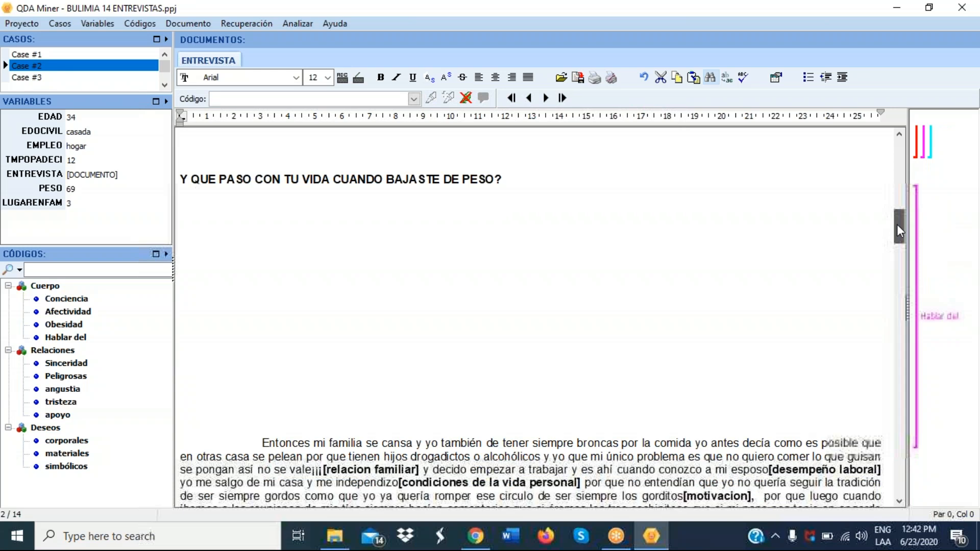
drag(898, 229, 898, 249)
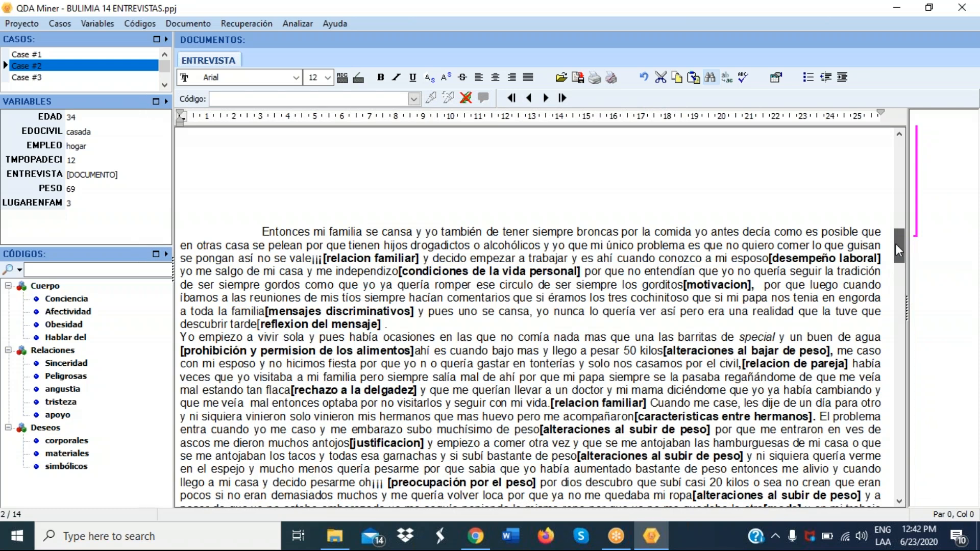
Step: Look further through the Case #2 text left uncoded, and open the Case #3 interview with its coded text hidden (Ocultar texto)
drag(896, 244, 896, 250)
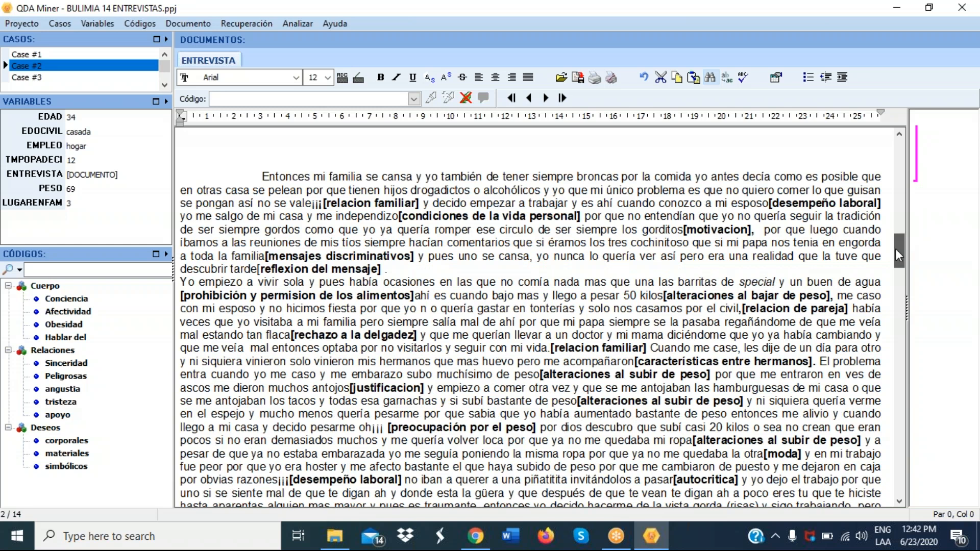
drag(895, 249, 896, 265)
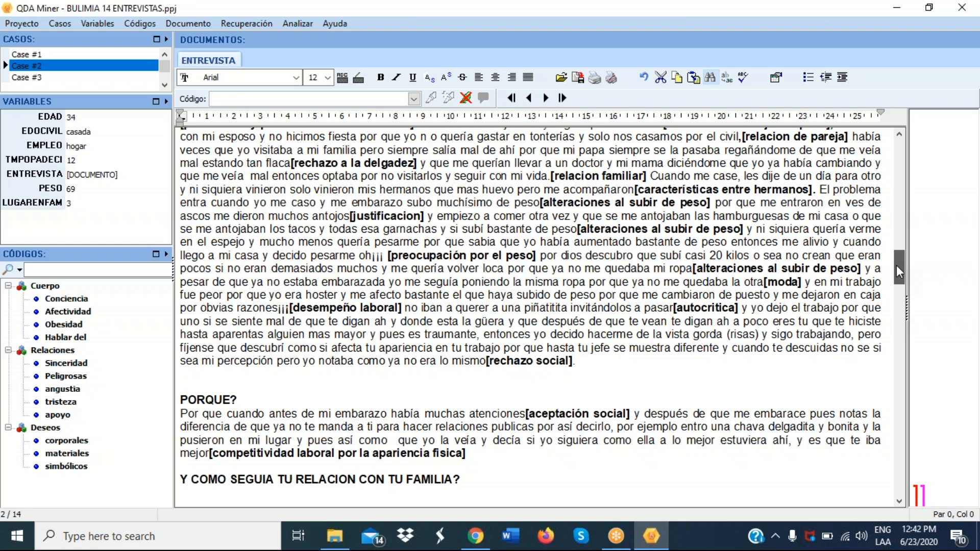
click(26, 78)
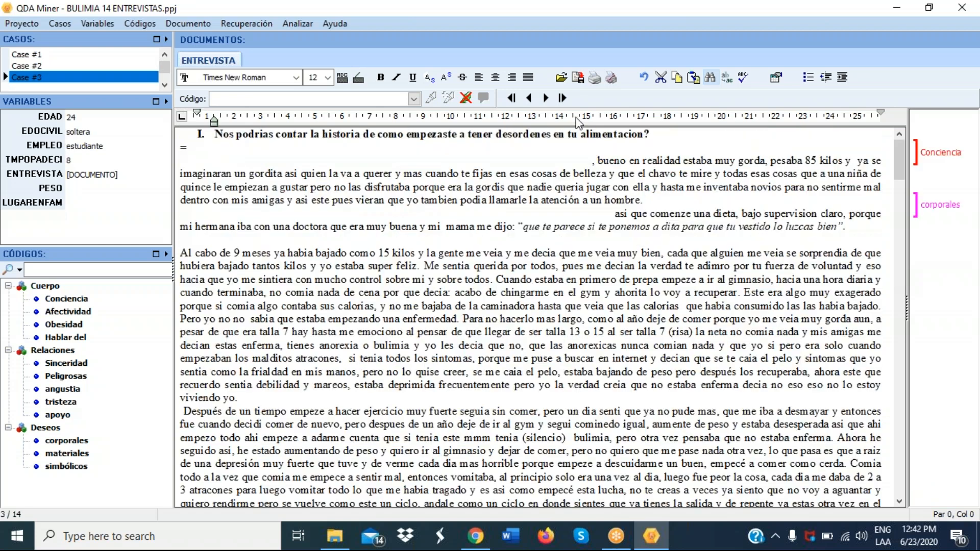
click(188, 24)
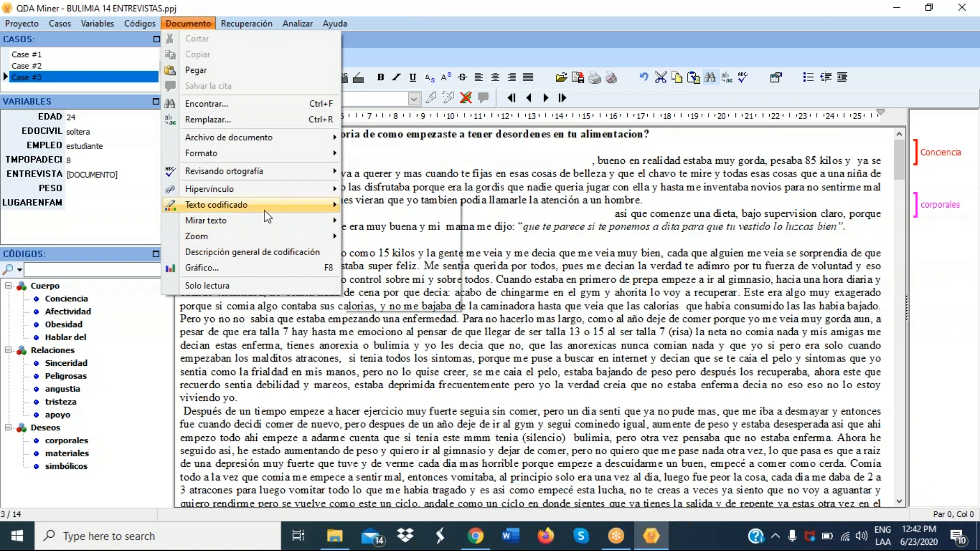
mouse_move(265, 208)
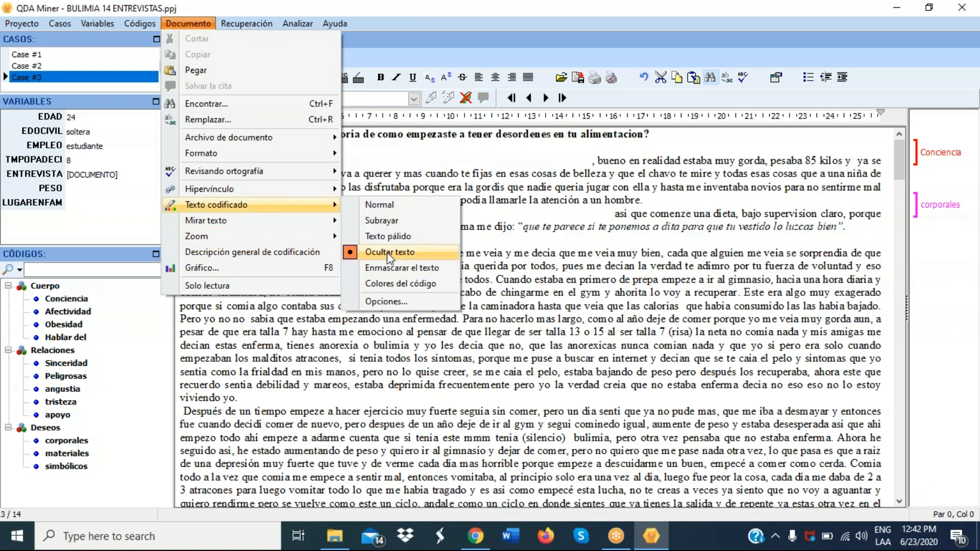
click(387, 252)
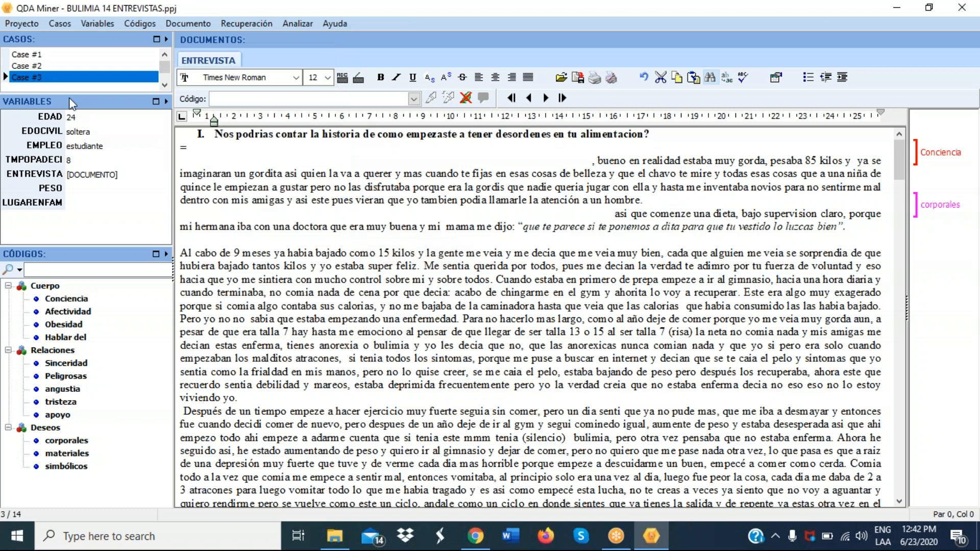
Step: Show the coded passages of the Case #3 interview as faded text (Texto pálido)
click(186, 24)
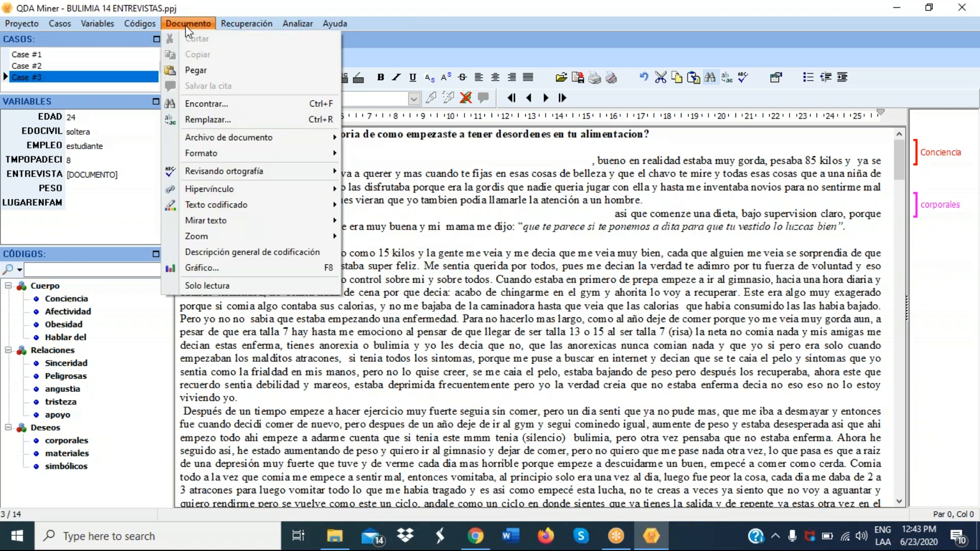
mouse_move(245, 205)
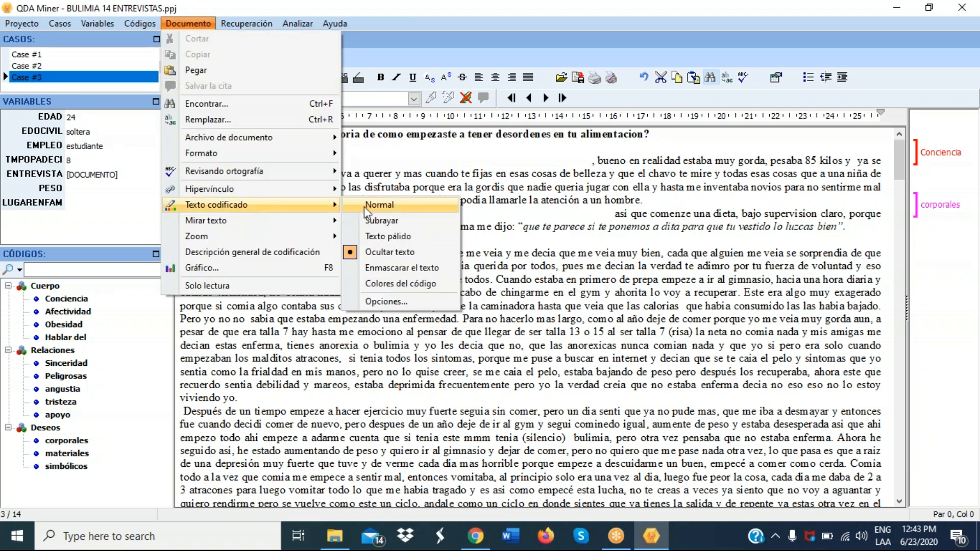
click(356, 235)
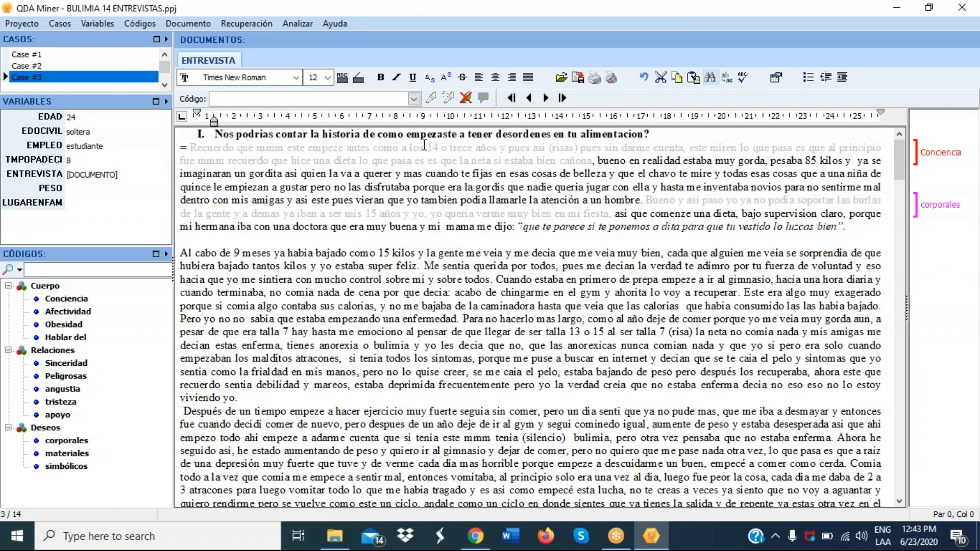
Step: Switch the Case #3 coded text back to hidden (Ocultar texto) and look over the beginning of the interview
click(188, 23)
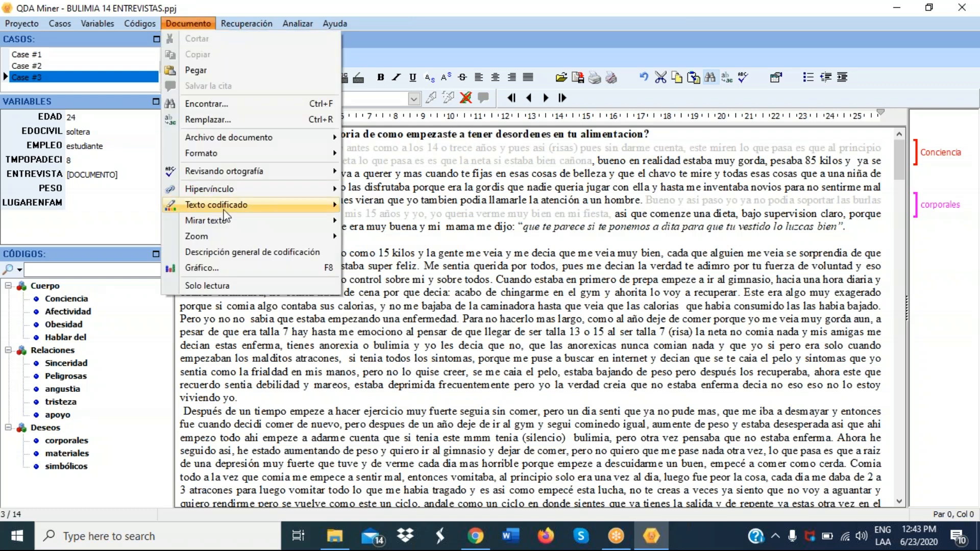
mouse_move(226, 207)
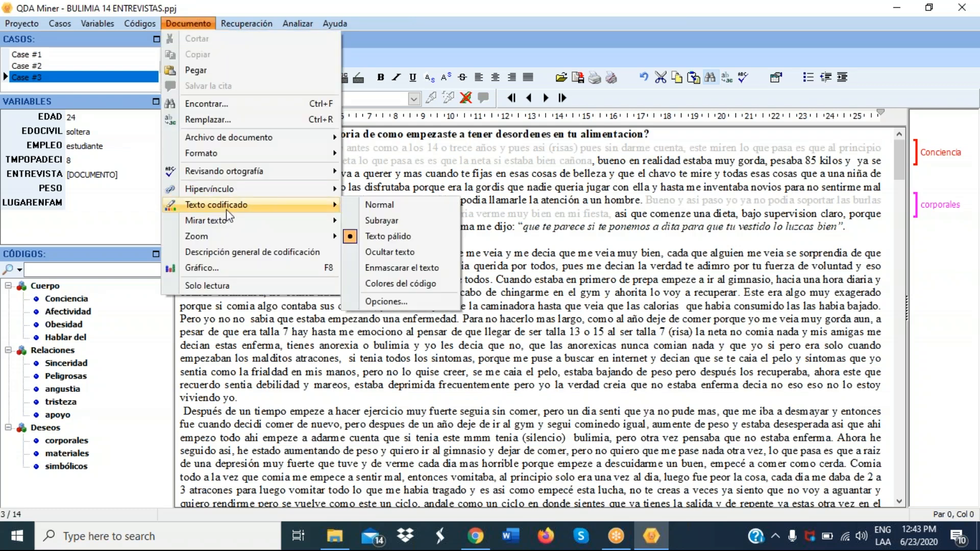
click(363, 250)
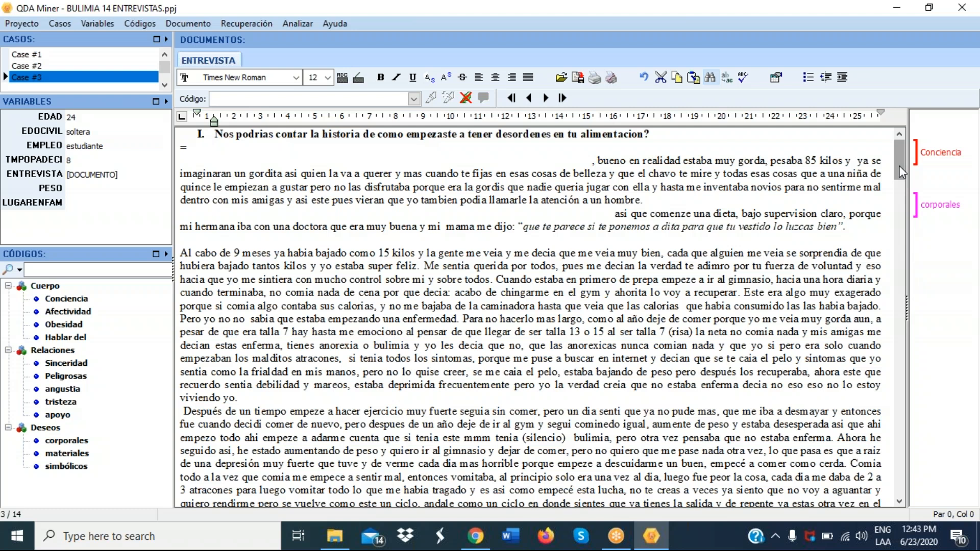
drag(900, 165, 899, 170)
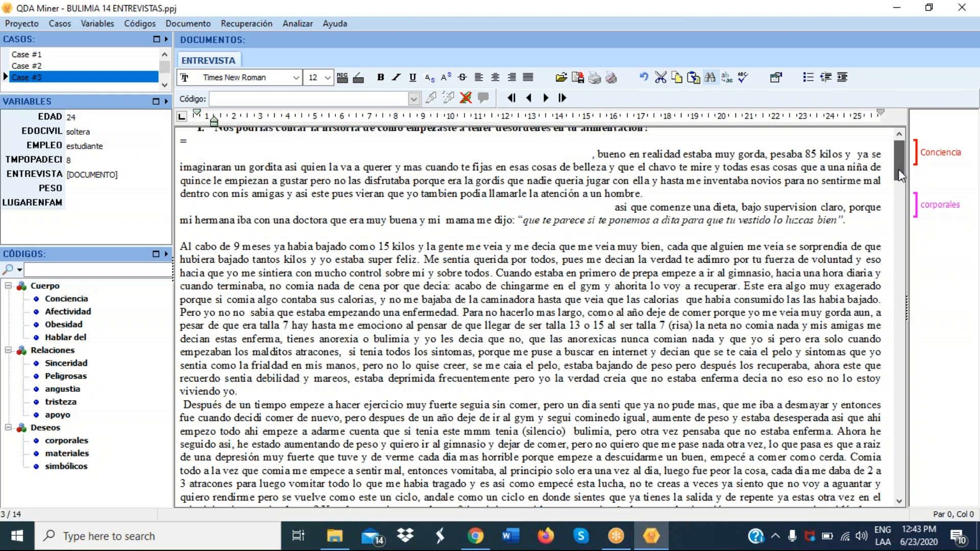
scroll(899, 169, up, 1)
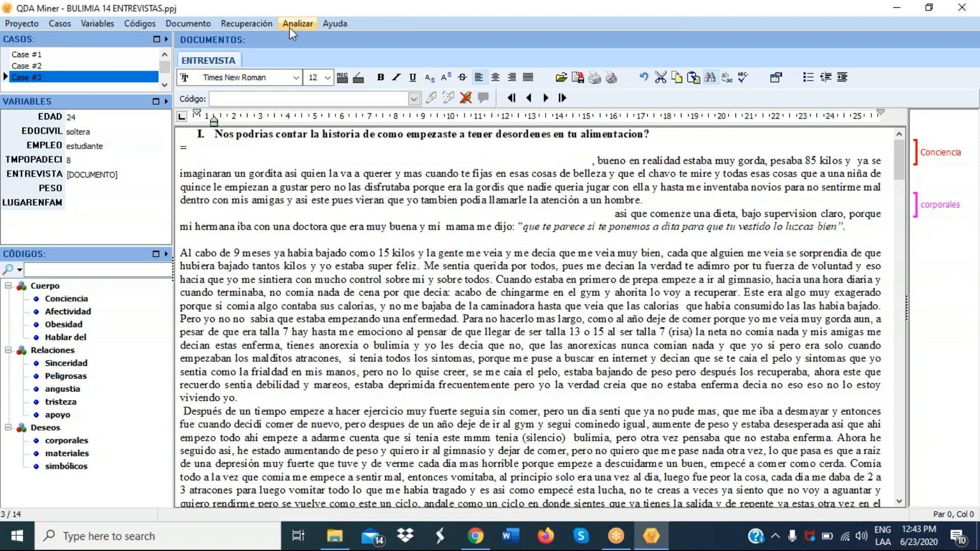
Step: Start a code retrieval (Recuperar codificación) on ENTREVISTA for the codes Sinceridad and tristeza
click(247, 24)
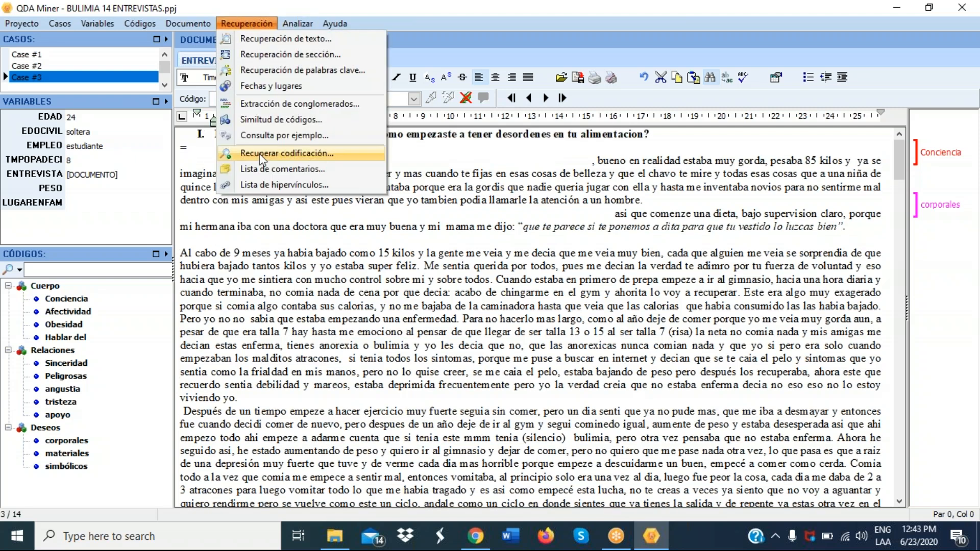
click(259, 153)
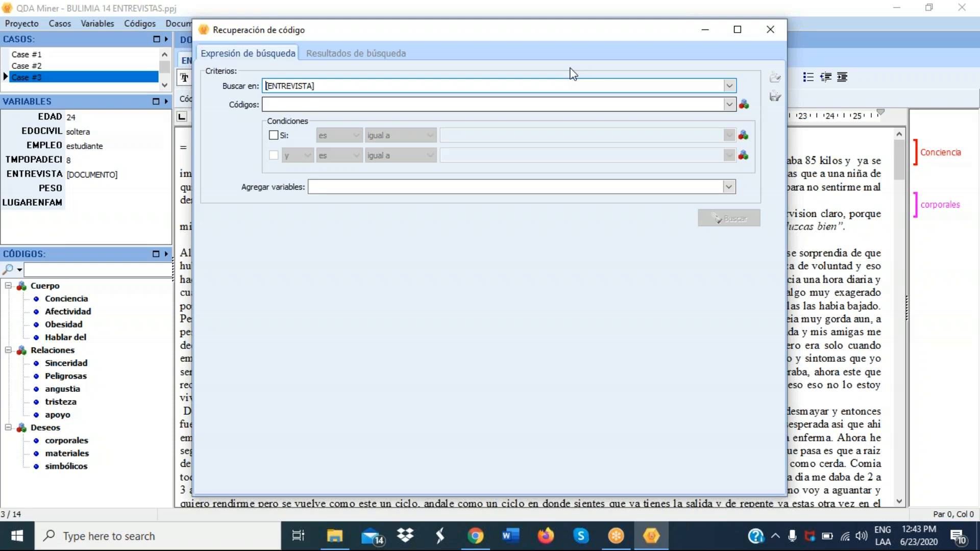
click(730, 105)
click(268, 183)
click(268, 155)
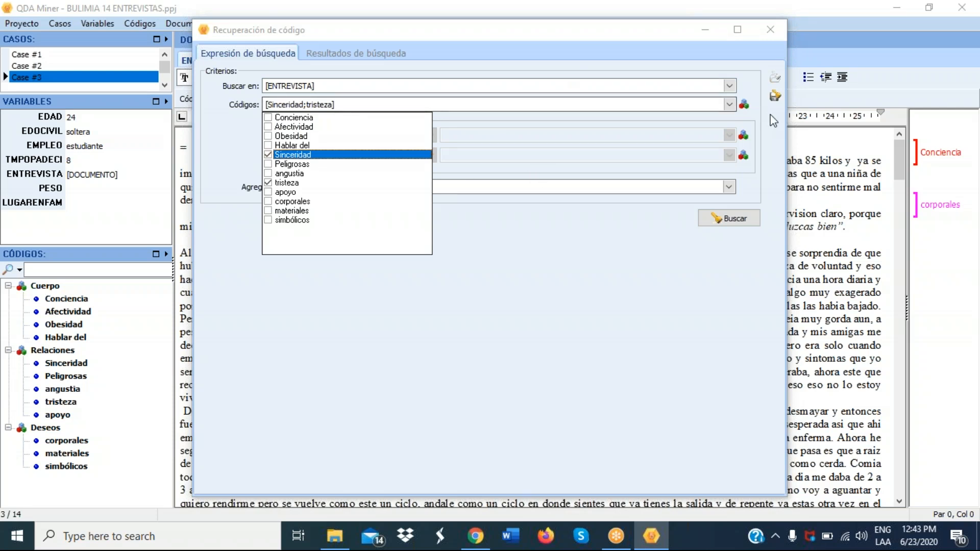
click(347, 206)
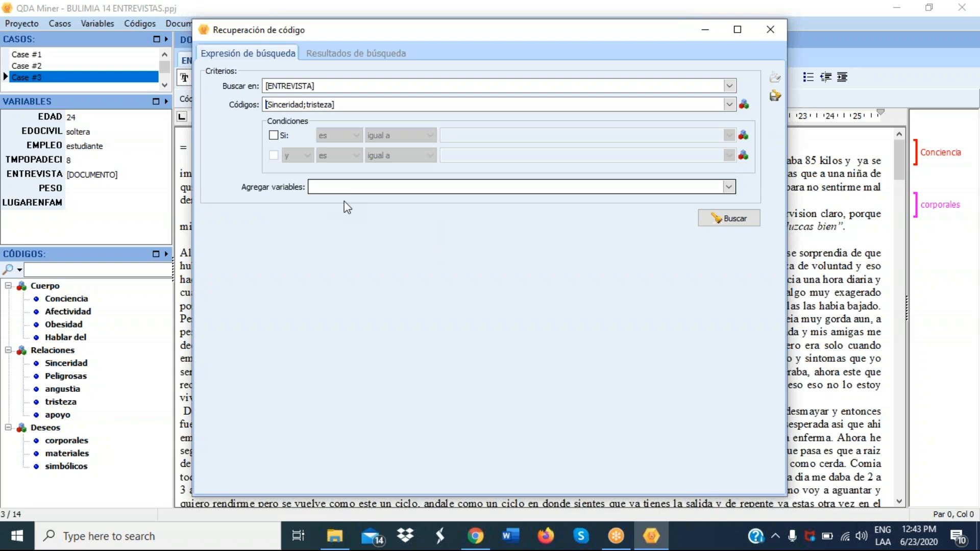
Step: Add the EDOCIVIL variable to the code retrieval and run the search
click(730, 189)
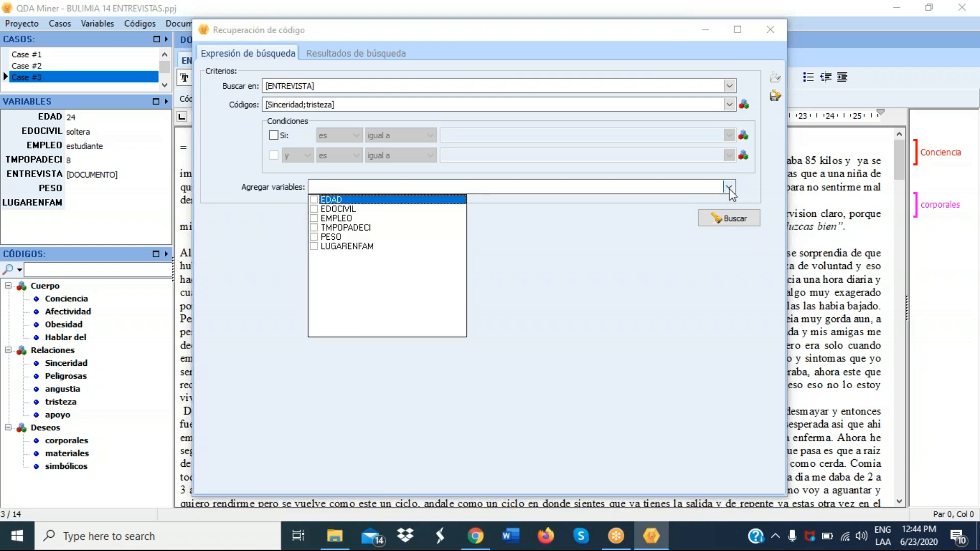
click(338, 209)
click(748, 218)
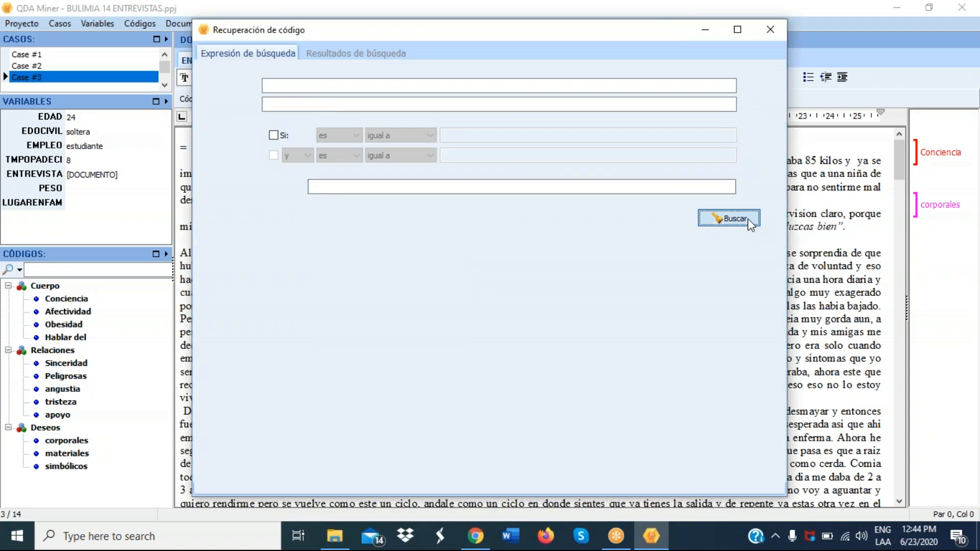
click(747, 219)
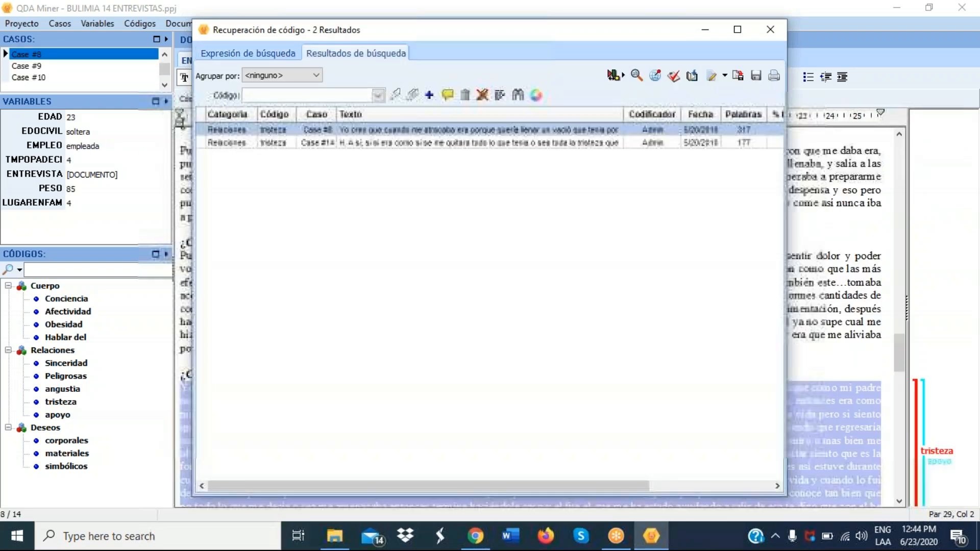
Step: View the retrieved tristeza passage of Case #14 in its interview, and close the code retrieval window
drag(512, 30, 467, 100)
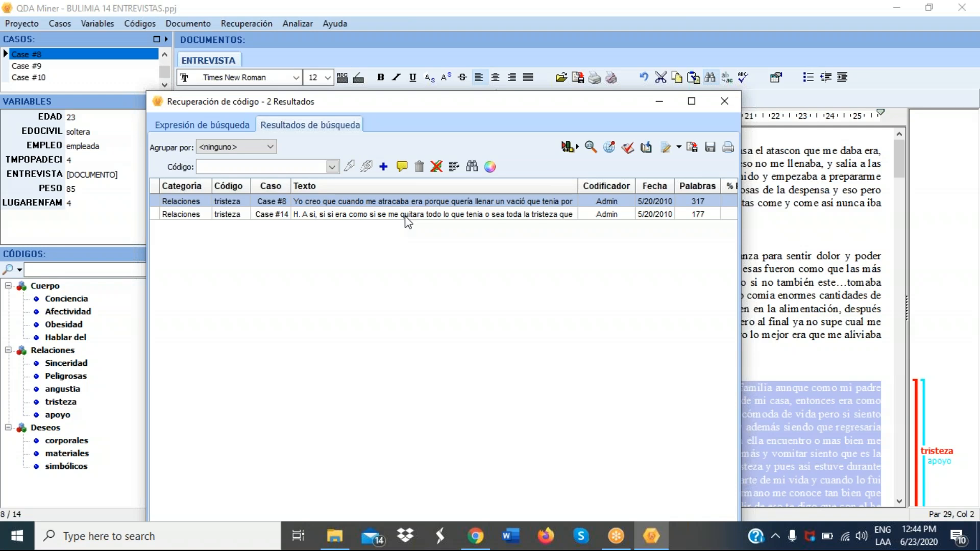
click(407, 215)
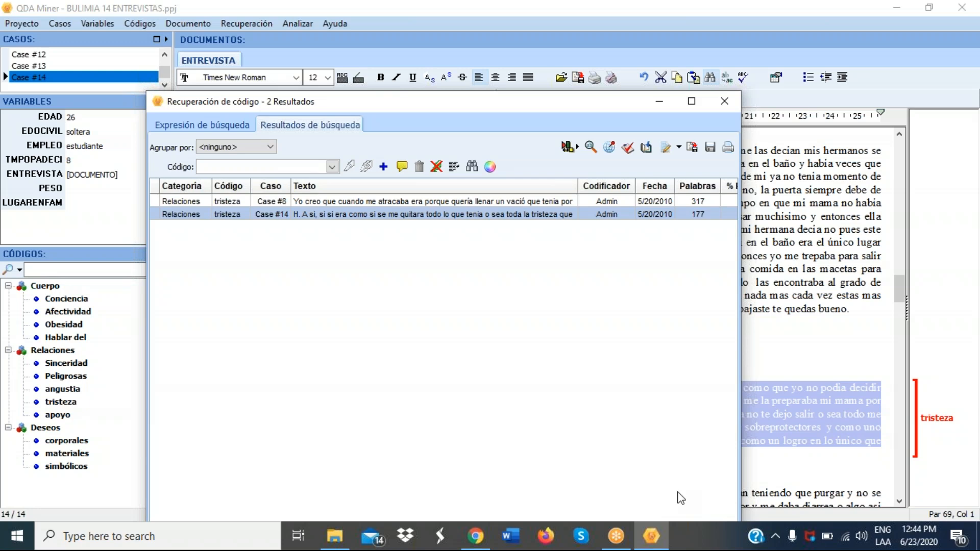
click(674, 529)
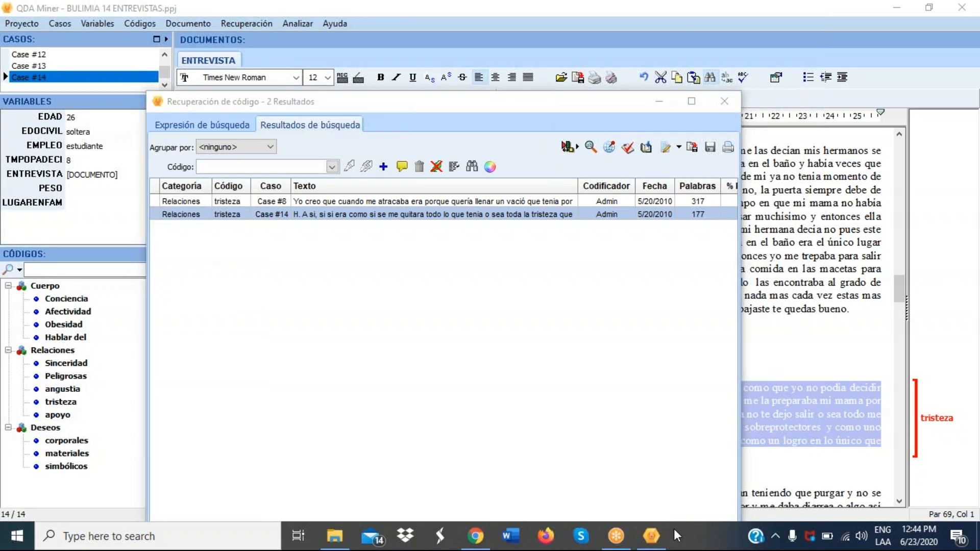
click(726, 101)
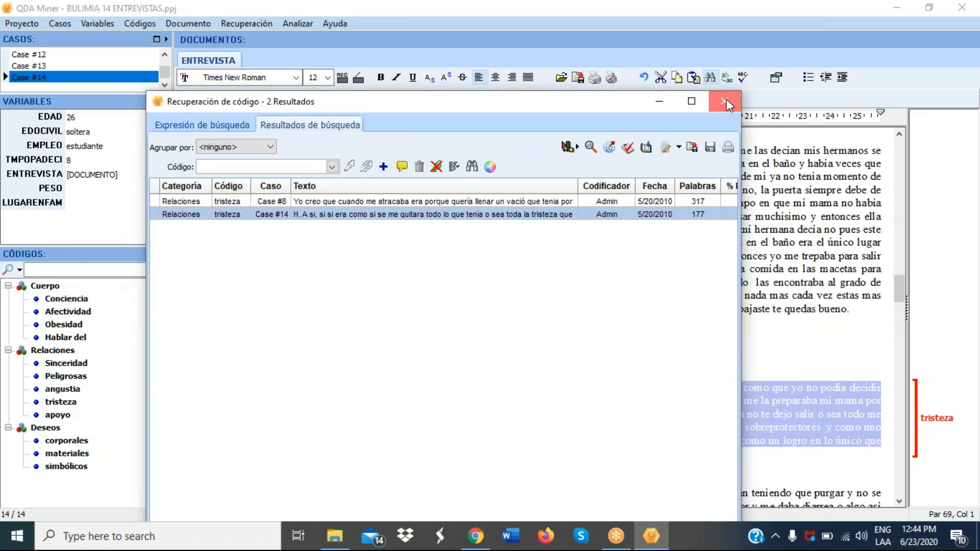
click(727, 102)
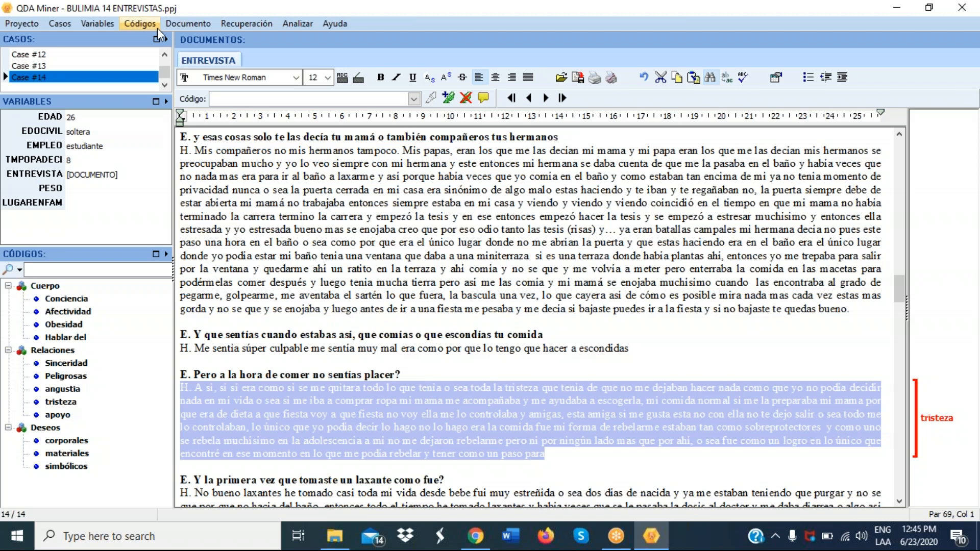
Step: Open the import of documents and images for adding new cases, and review the file types it accepts
click(182, 23)
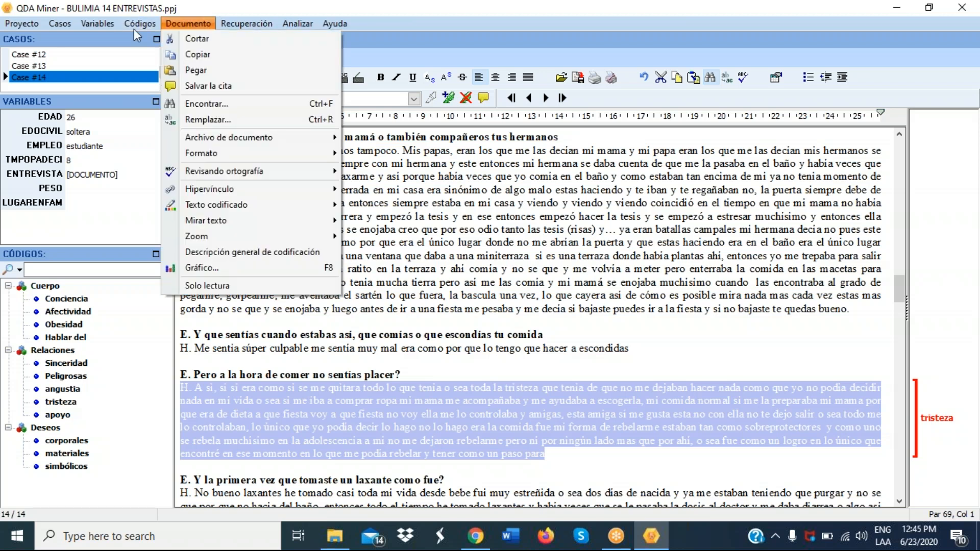
mouse_move(57, 28)
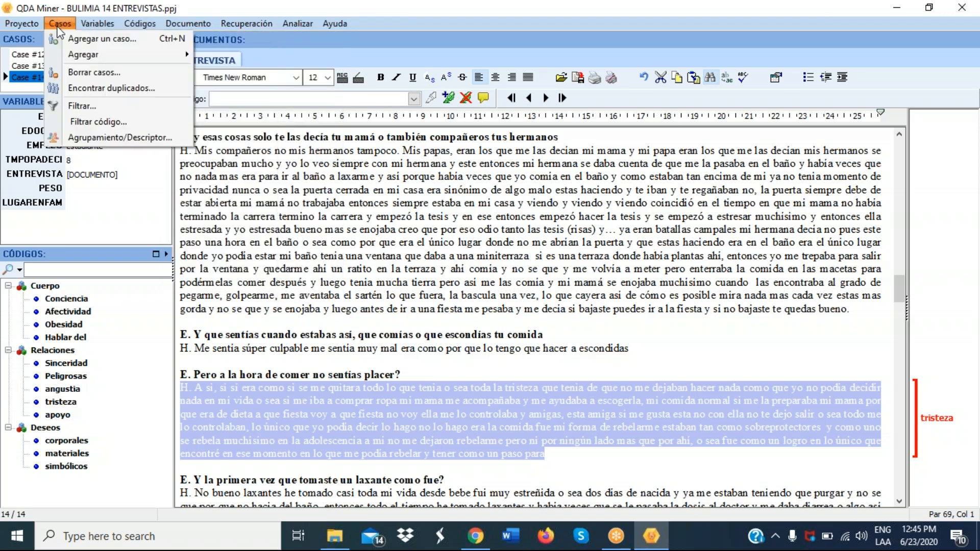
click(68, 41)
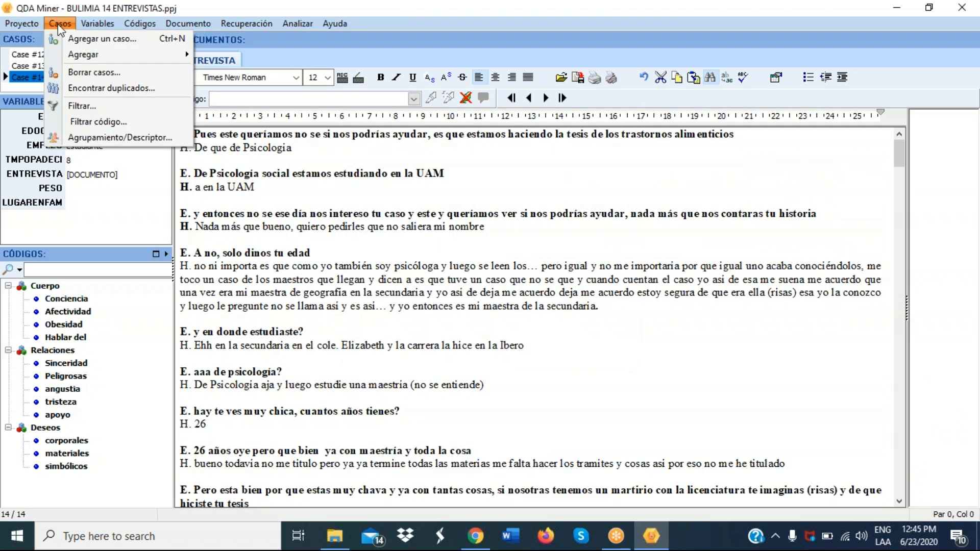
click(266, 54)
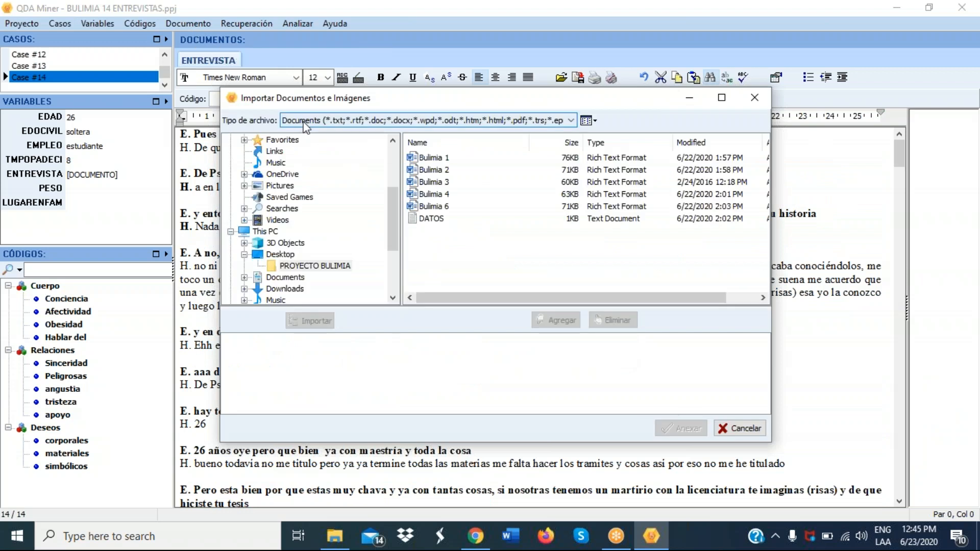
click(571, 120)
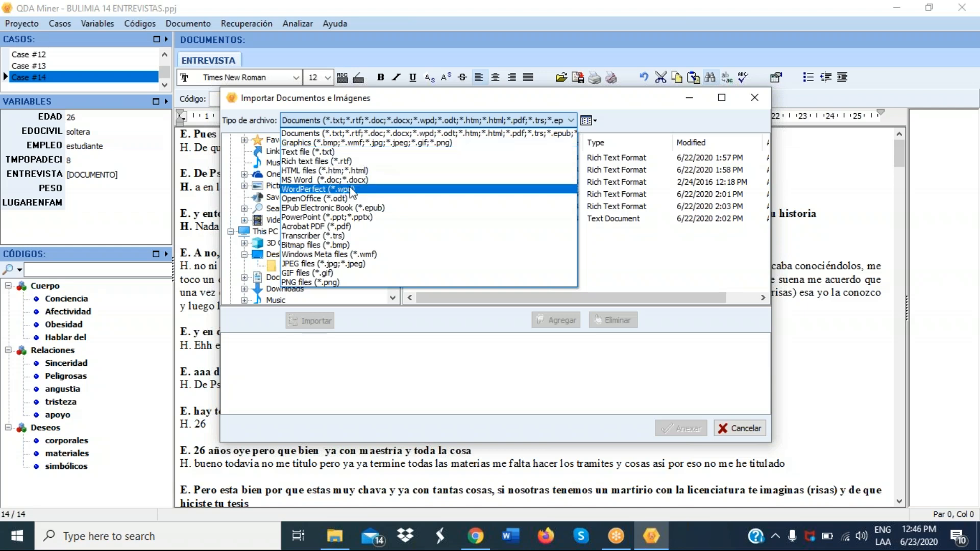
click(430, 104)
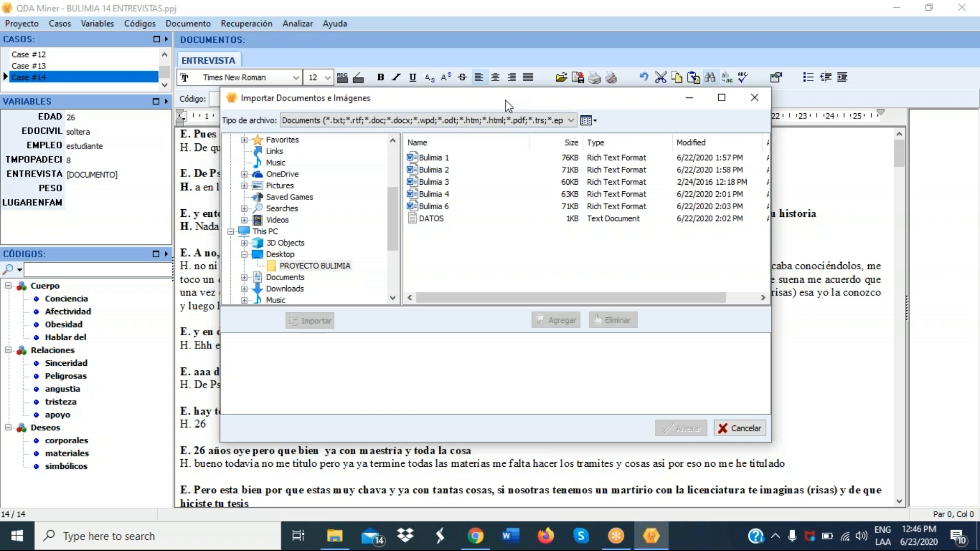
Step: Switch to File Explorer and copy the Bulimia JPG image from the bulimia search results
drag(506, 100, 323, 57)
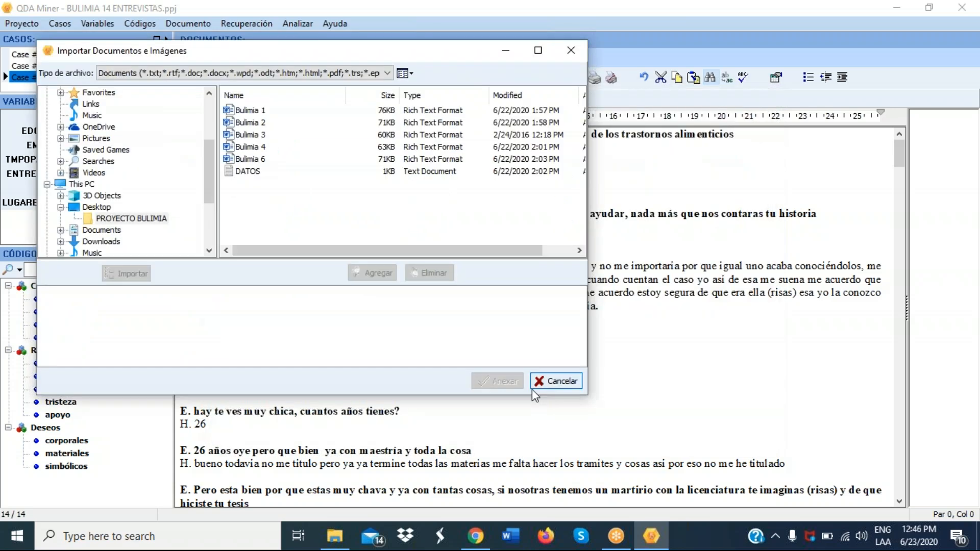
click(337, 544)
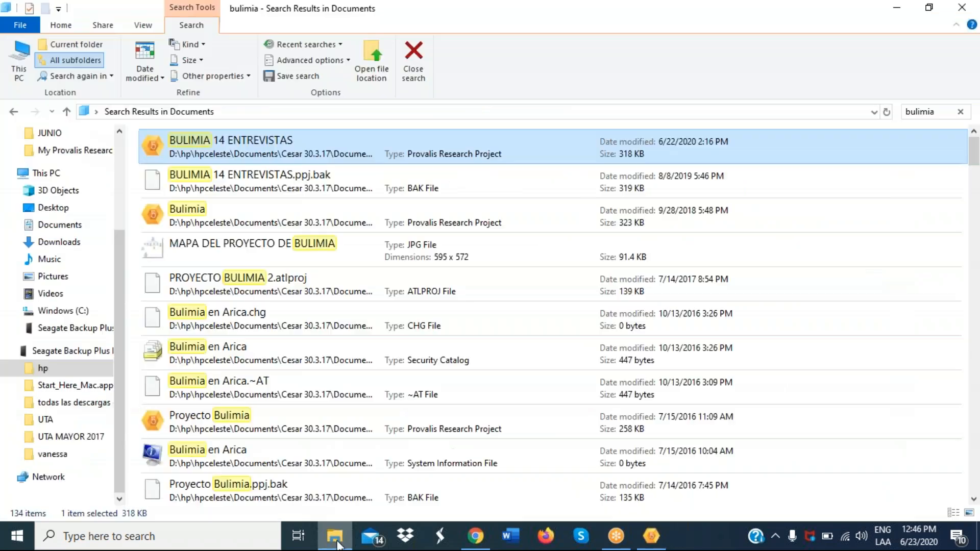
drag(975, 157, 974, 173)
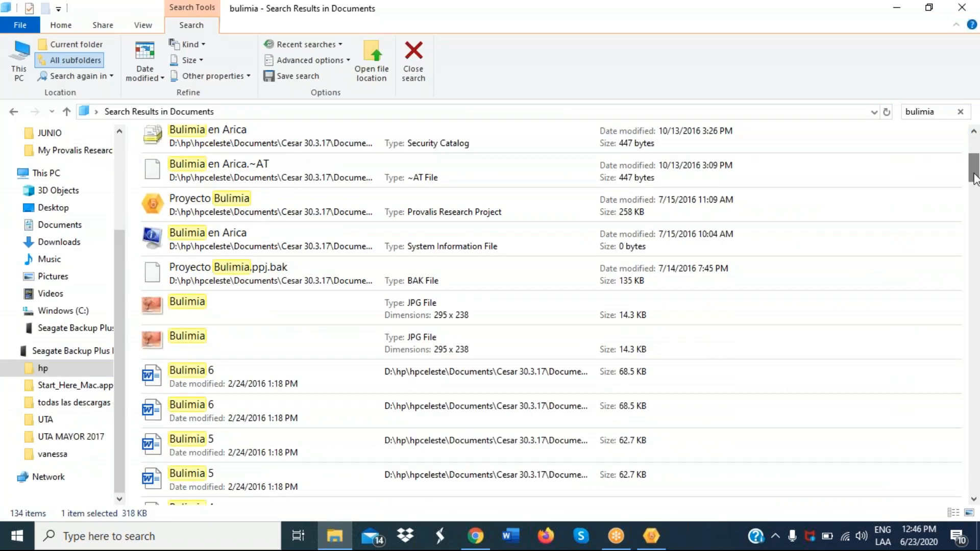
click(216, 308)
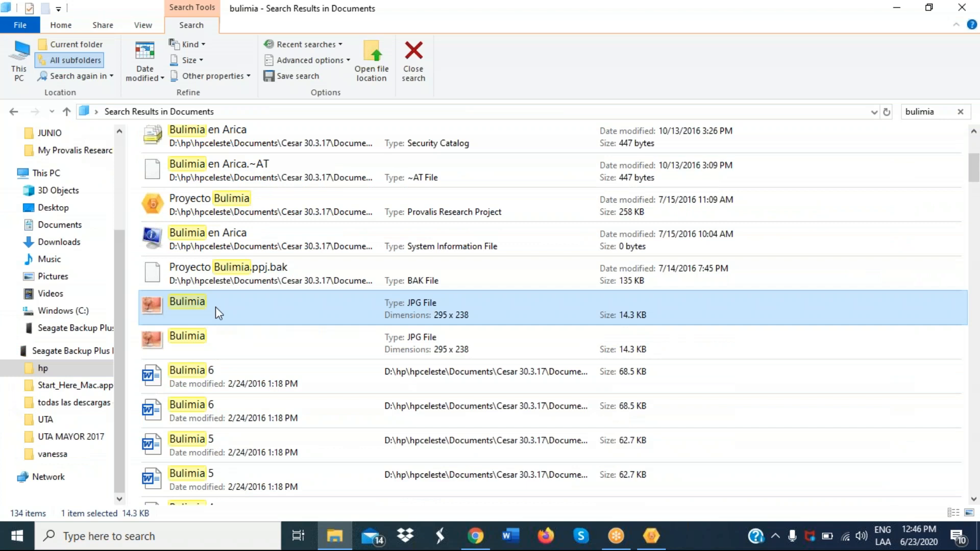
right_click(215, 307)
click(245, 418)
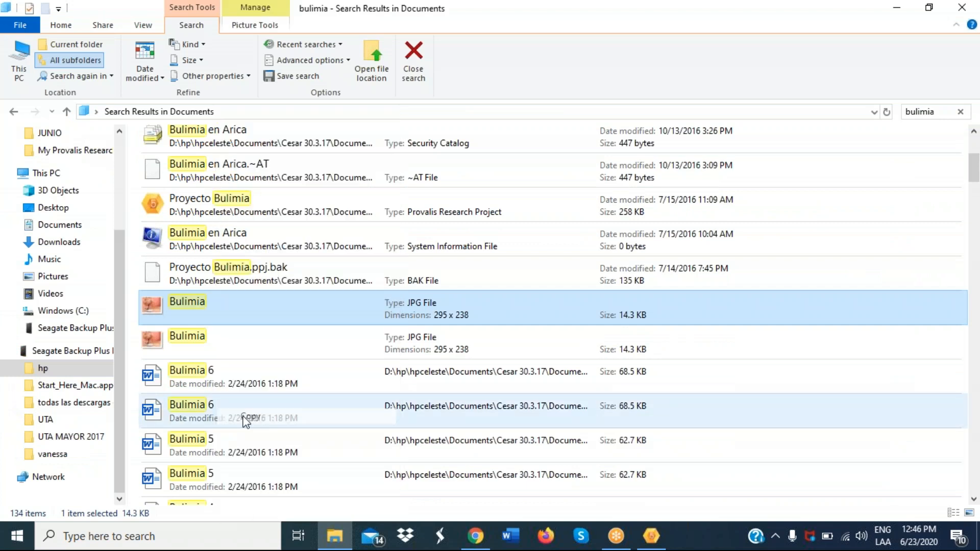
Step: Paste the copied Bulimia image onto the desktop and switch back to QDA Miner
key(alt+Tab)
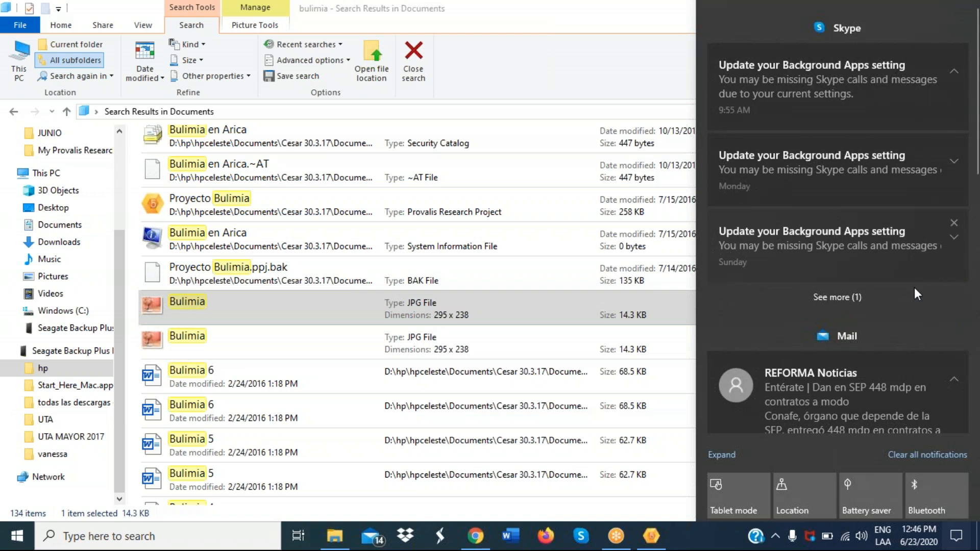
key(super+s)
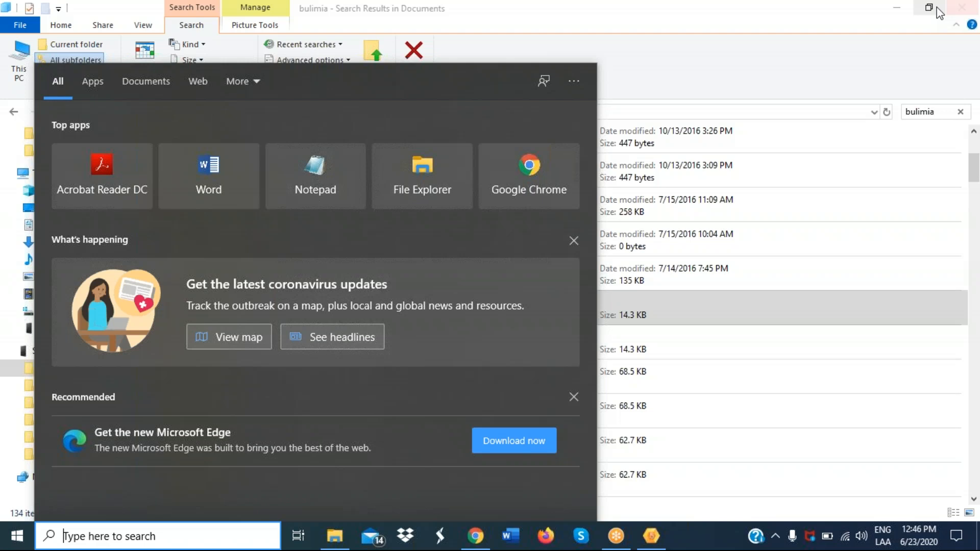
click(939, 10)
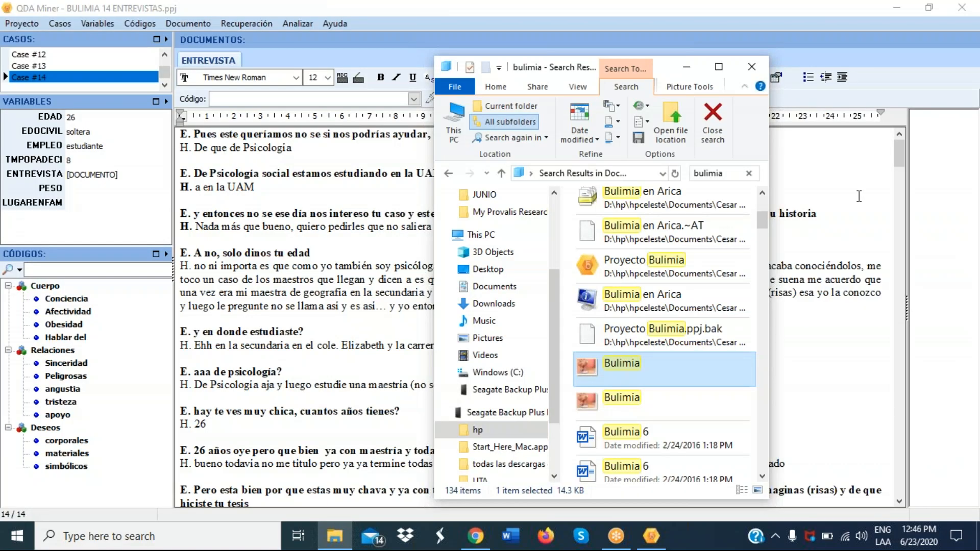
key(super+d)
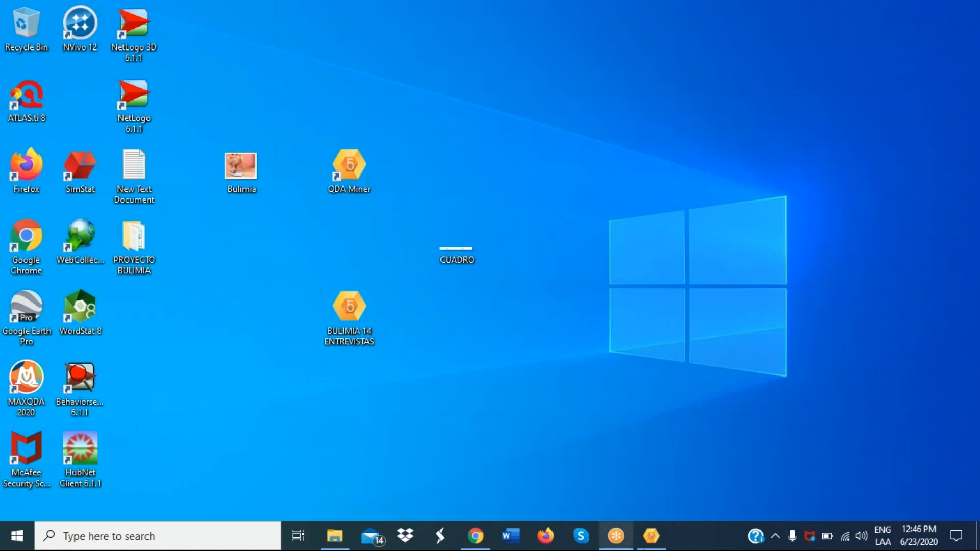
click(658, 544)
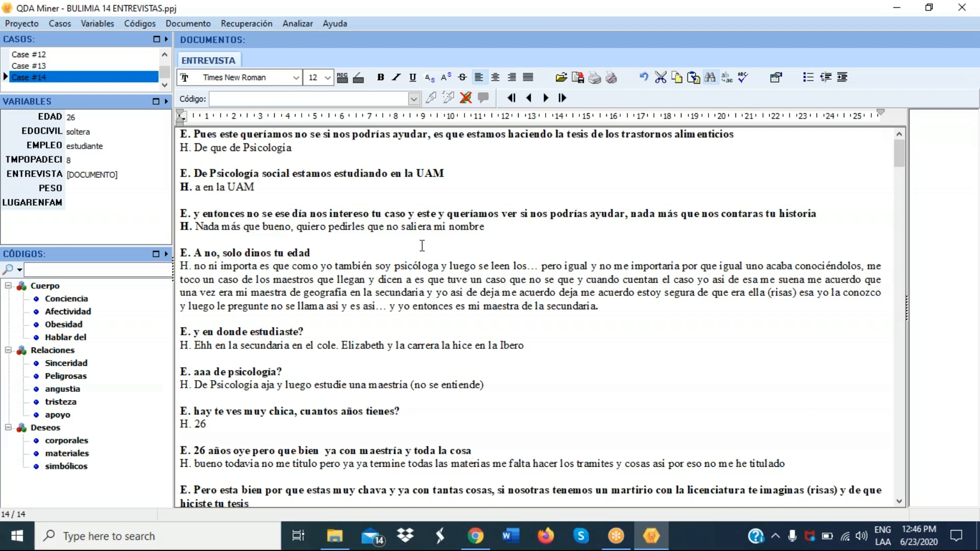
Step: Reopen the import of documents and images for adding cases, browse to the Desktop folder and filter by Graphics files
click(60, 23)
mouse_move(103, 54)
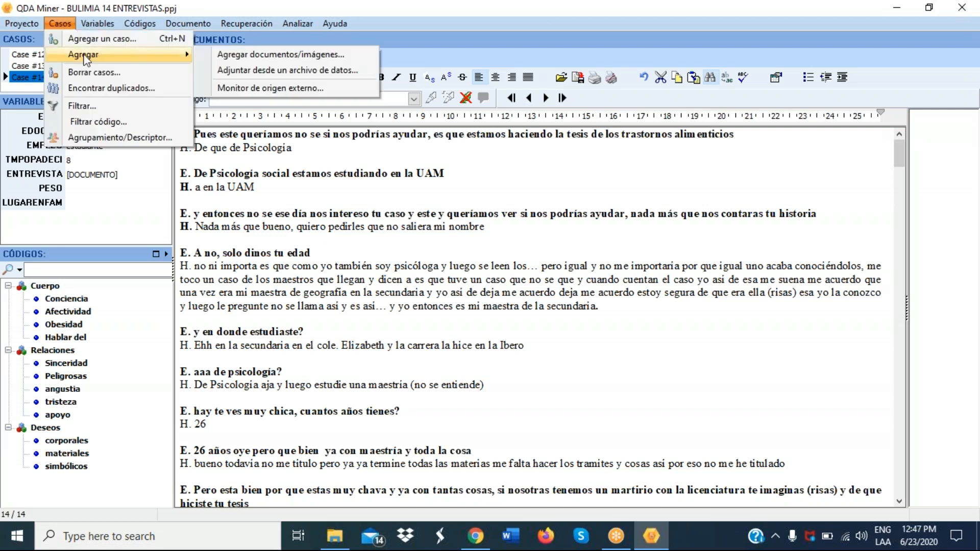
click(259, 55)
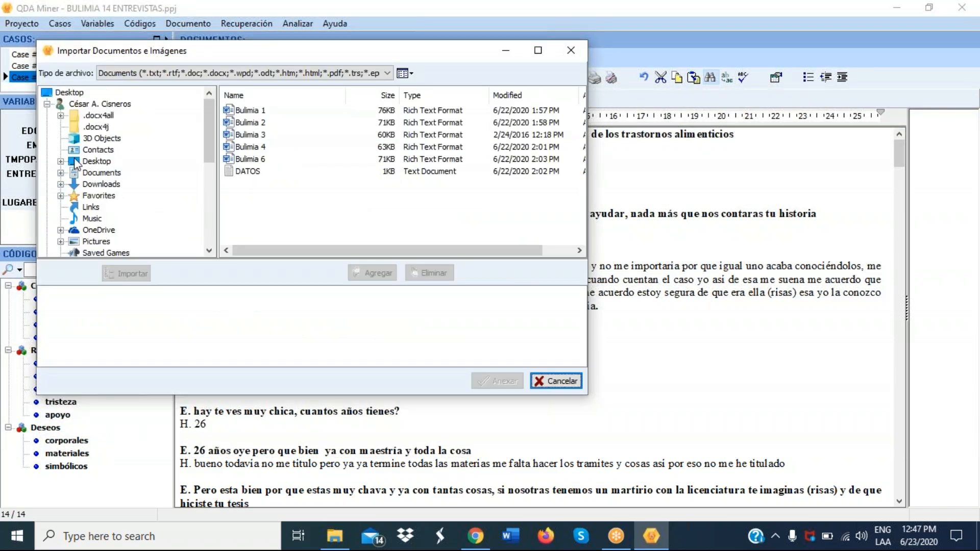
click(74, 163)
double_click(75, 163)
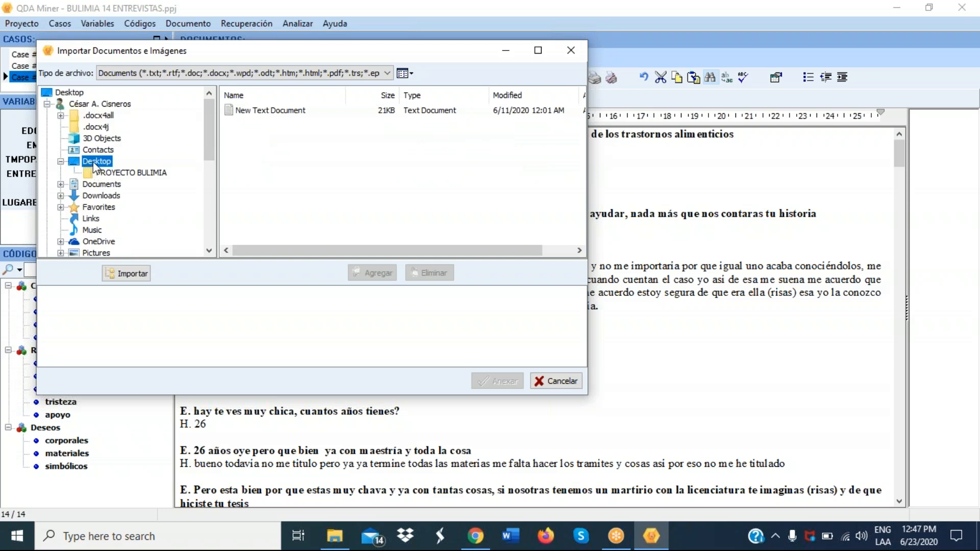
click(94, 163)
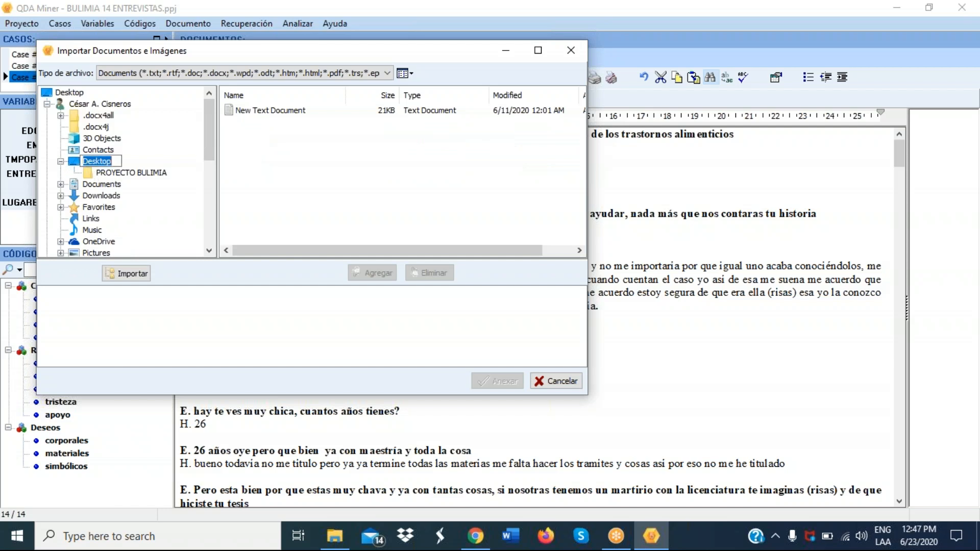
click(388, 74)
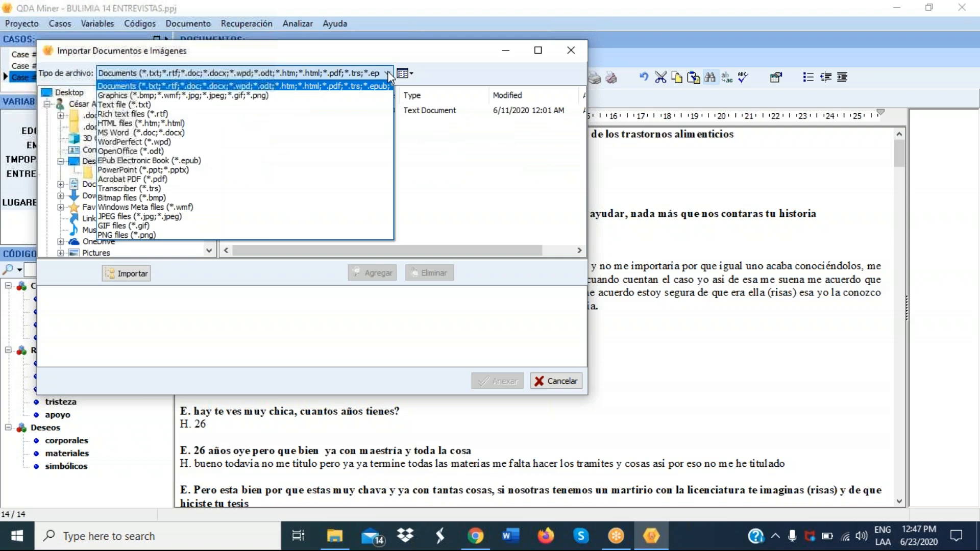
click(281, 99)
Step: Try to append Bulimia.jpg from the desktop to the project, and close the import dialog
click(379, 274)
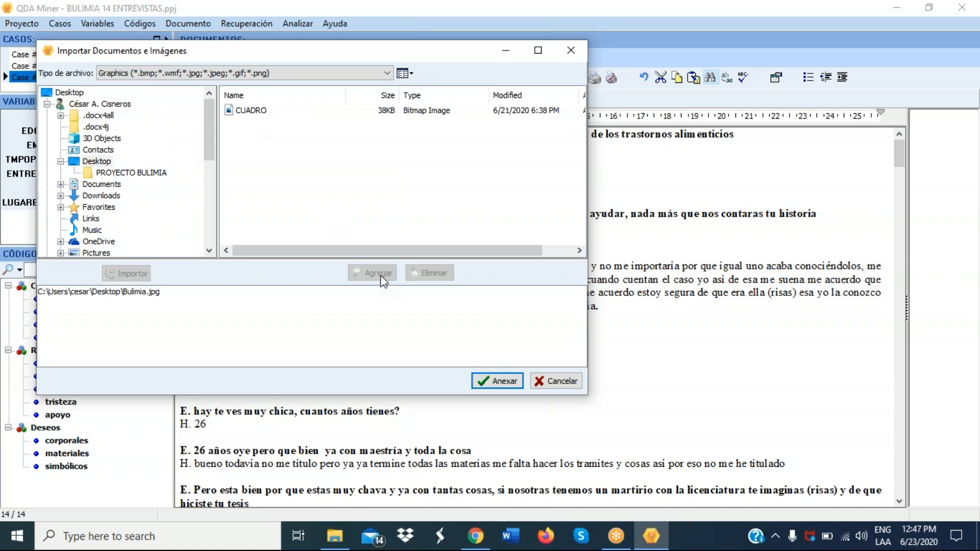
click(498, 381)
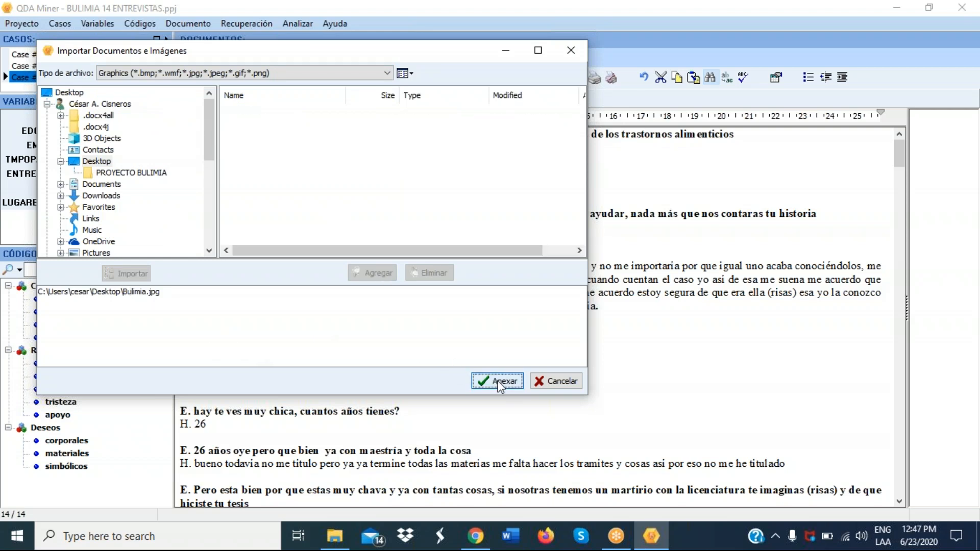
click(502, 280)
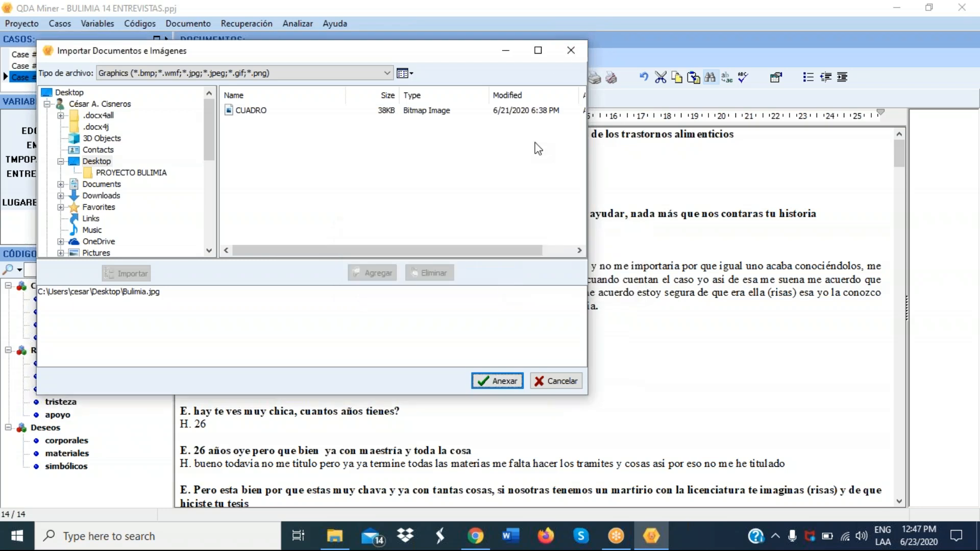
click(570, 51)
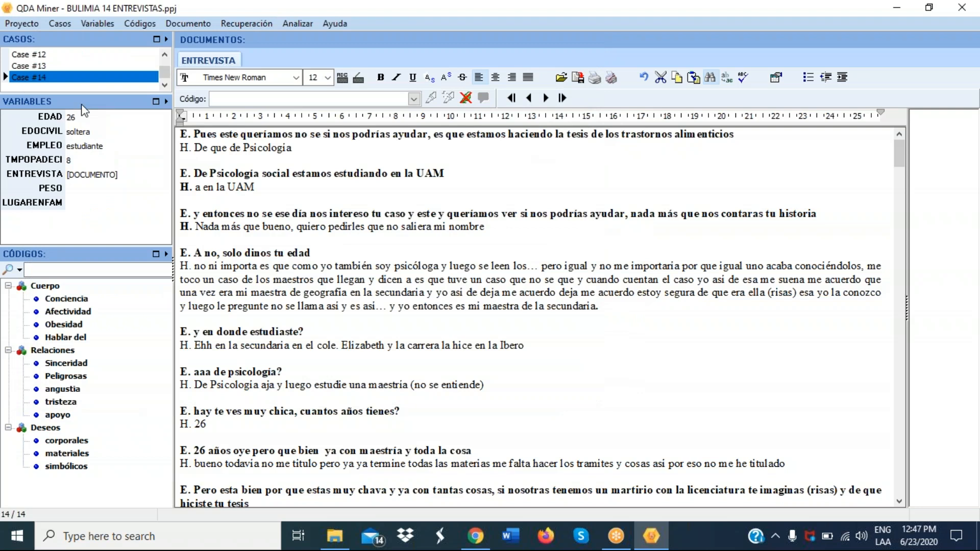
Step: Create a new variable named IMAGENES with the data type Imagen
click(96, 25)
click(116, 44)
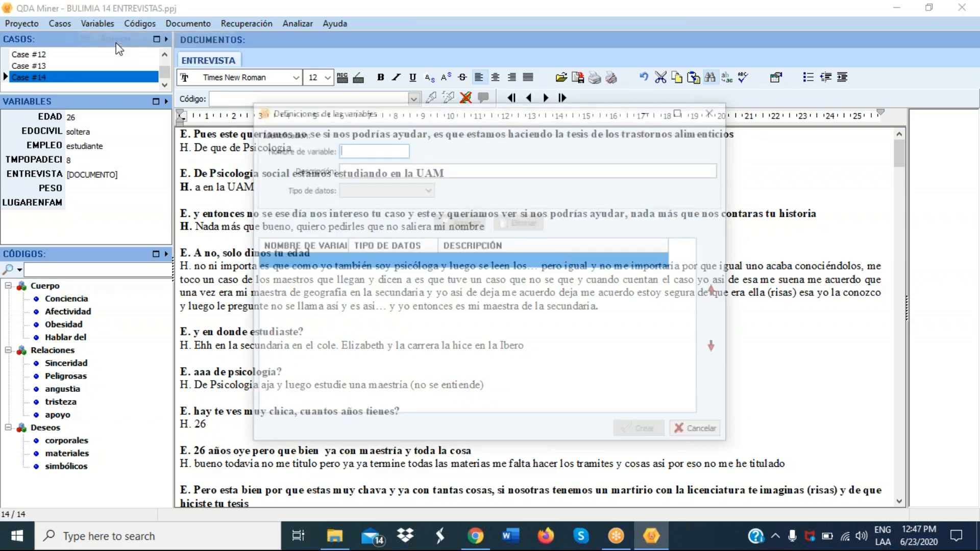
text(IMAGENES)
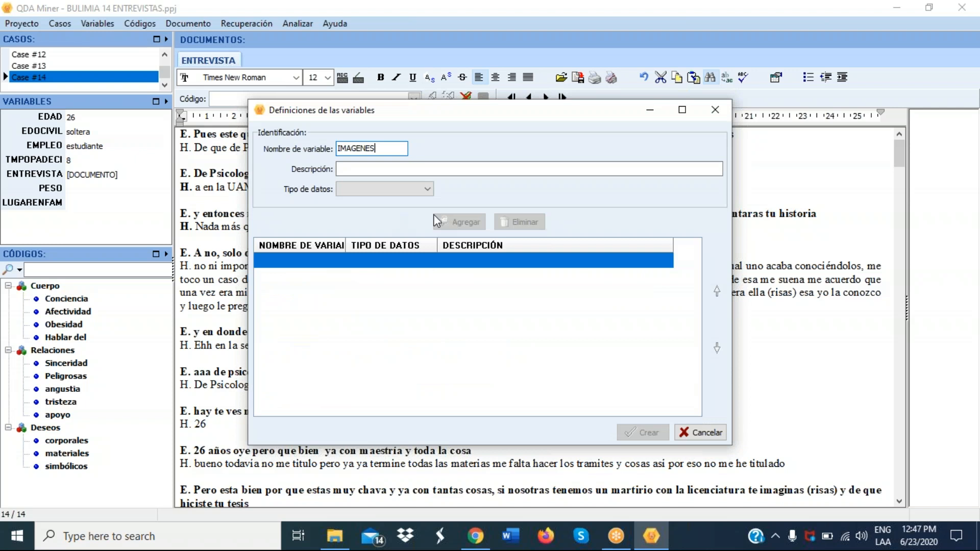
click(427, 190)
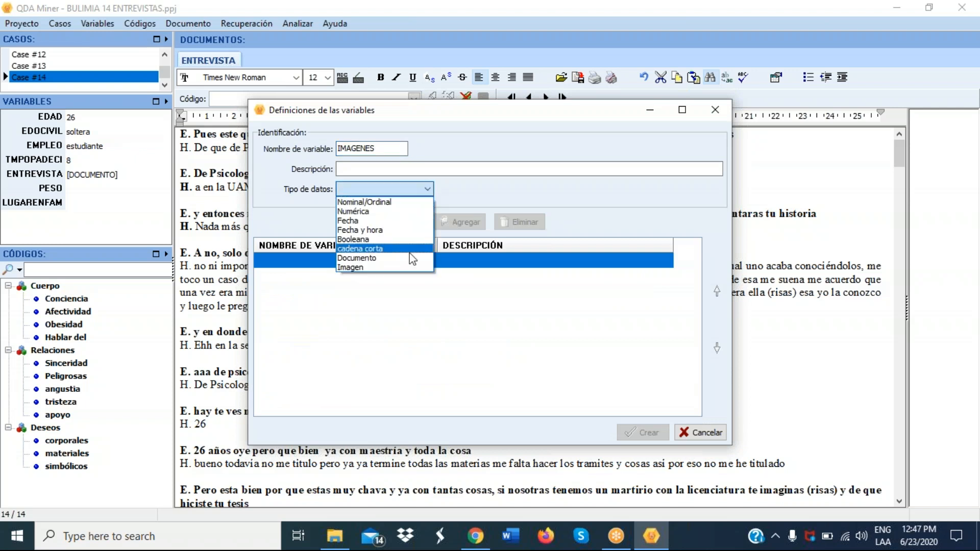
click(419, 266)
click(458, 223)
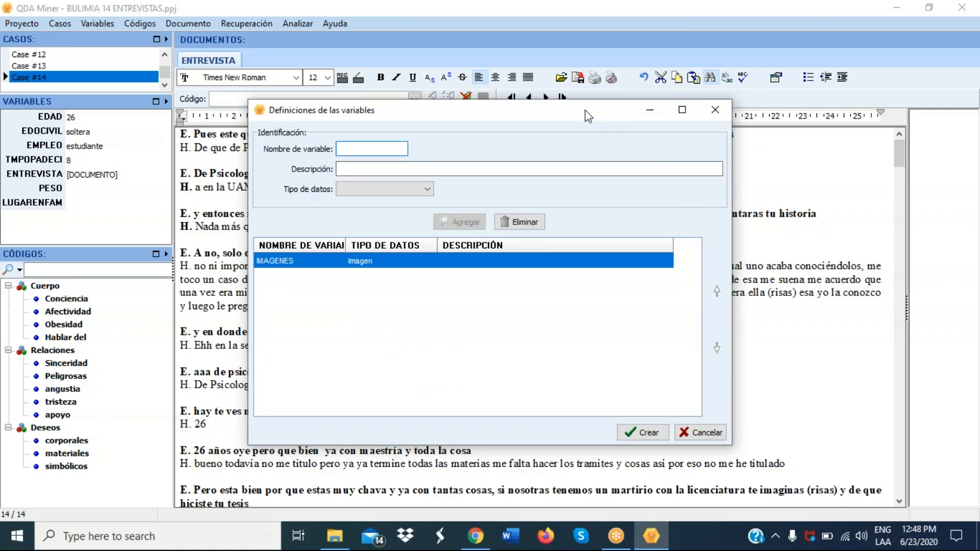
drag(586, 112, 359, 95)
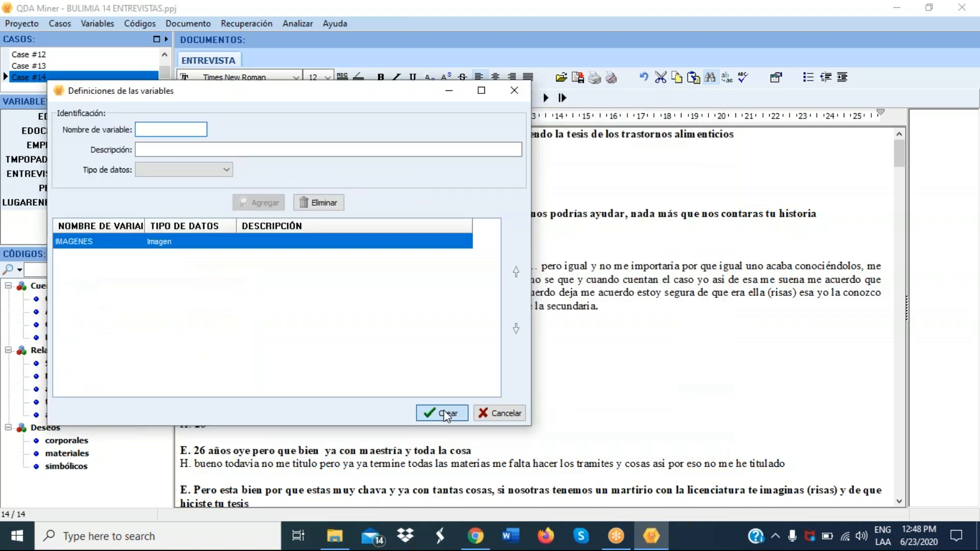
click(445, 414)
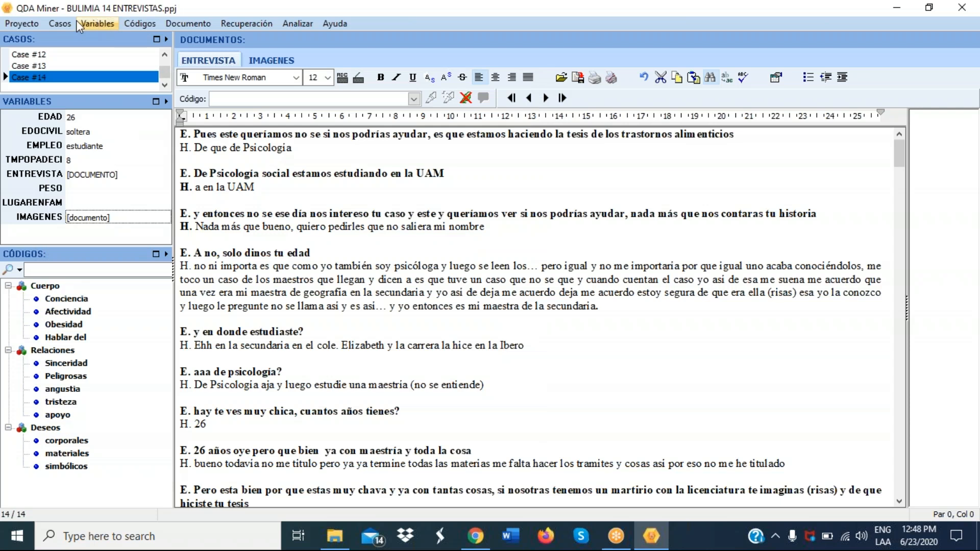
Step: Append the Bulimia image from the desktop to the project as a new case
click(60, 24)
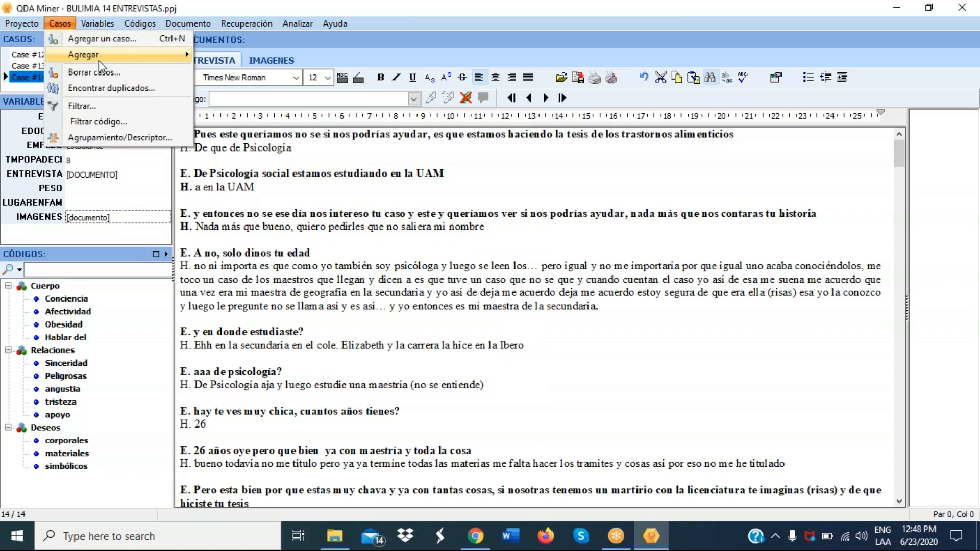
mouse_move(99, 60)
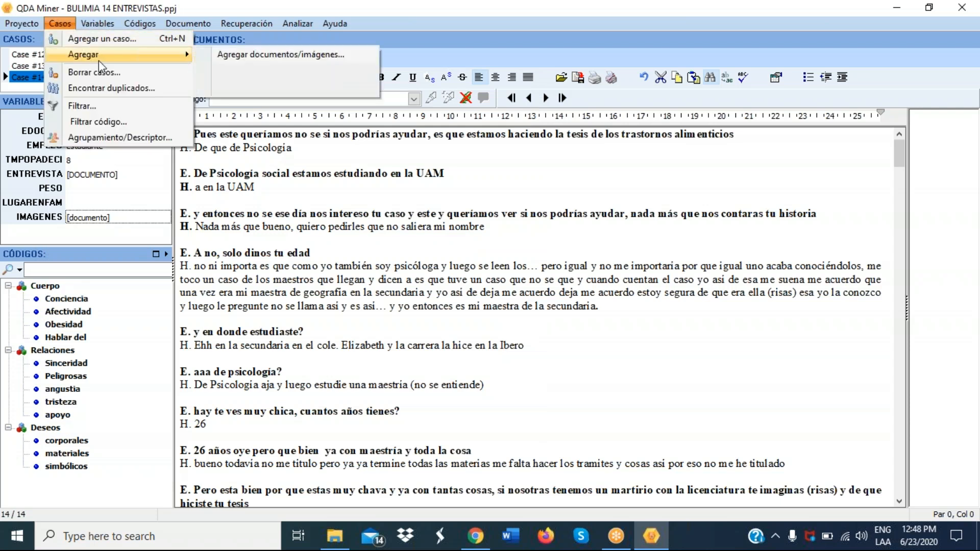
click(273, 54)
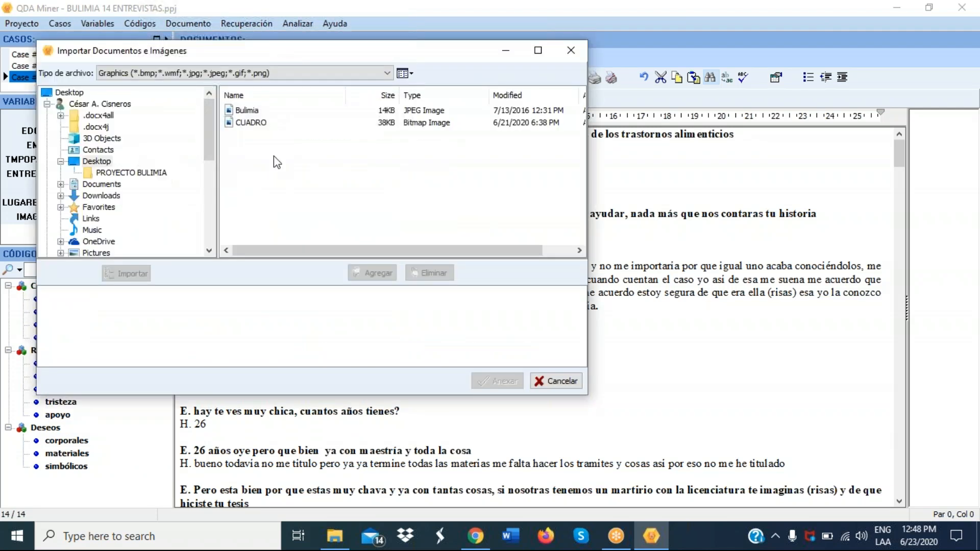
click(234, 109)
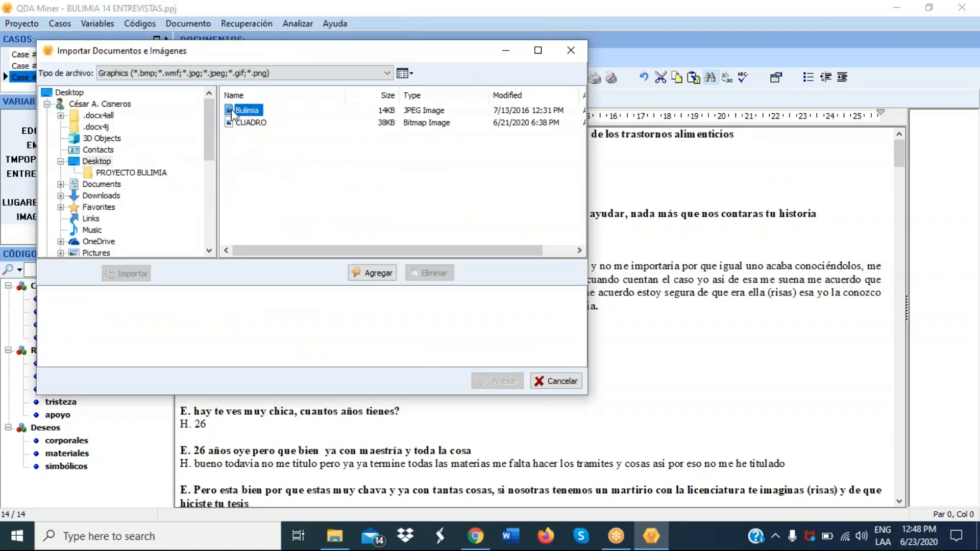
click(373, 274)
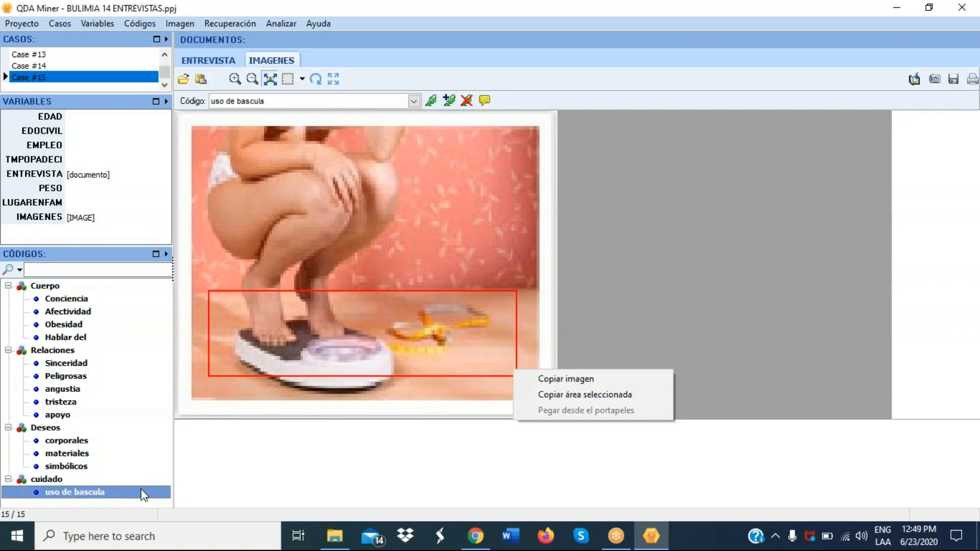
Step: Code the selected image area around the scale and tape measure as uso de bascula, and review the coding's options
double_click(141, 491)
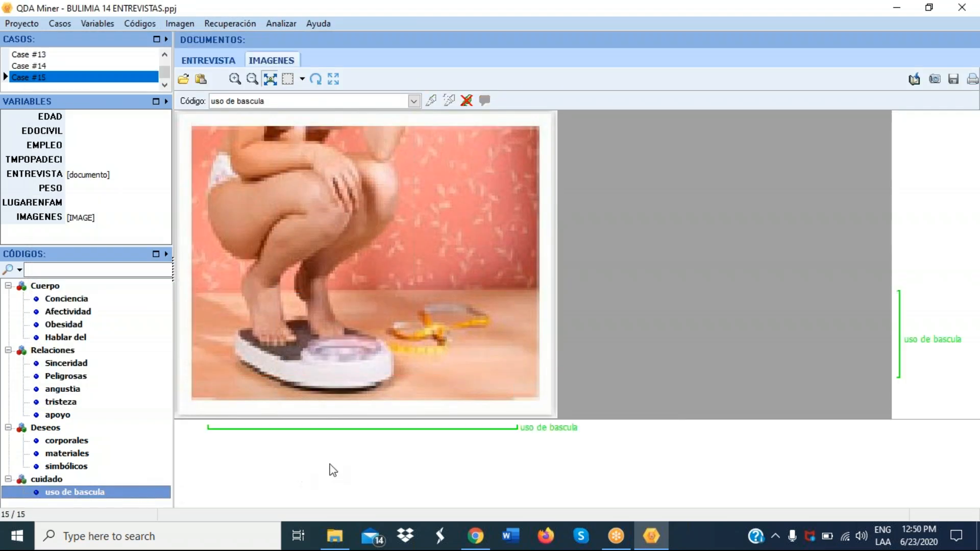
click(931, 343)
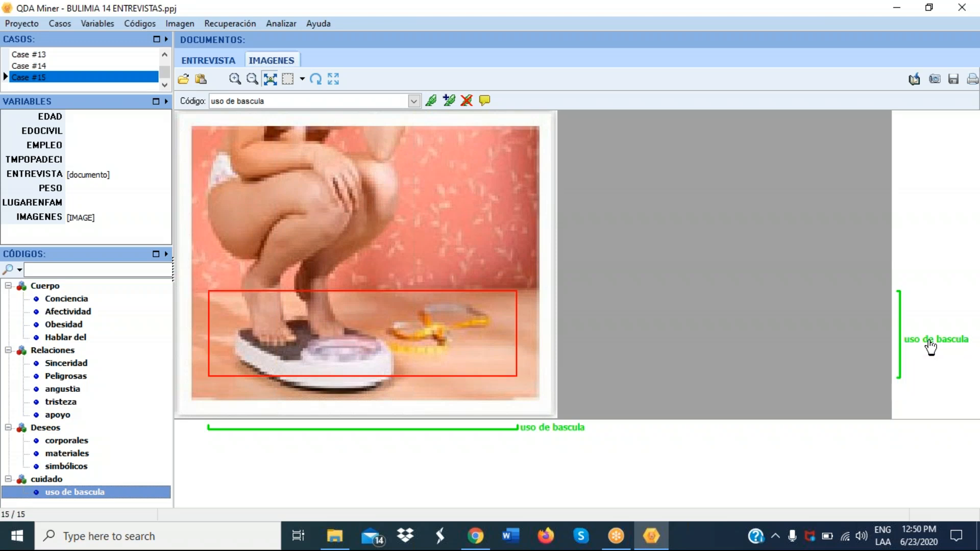
right_click(929, 341)
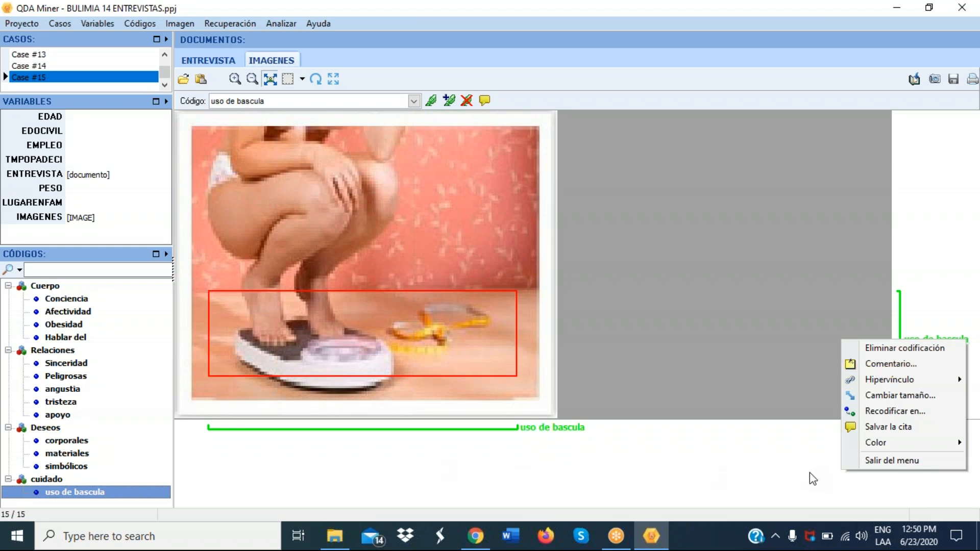
click(899, 461)
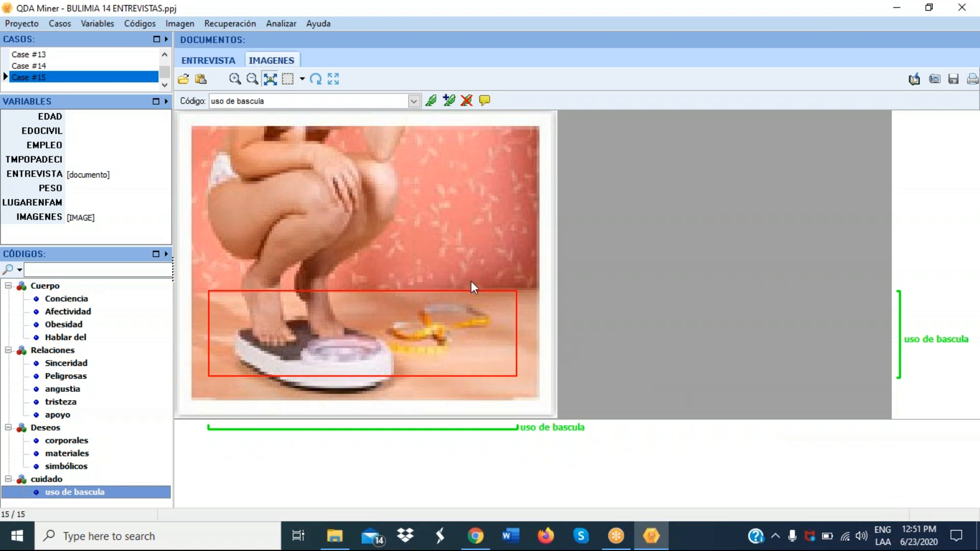
Step: Start a code co-occurrence analysis of the IMAGENES variable with all codes selected
click(280, 26)
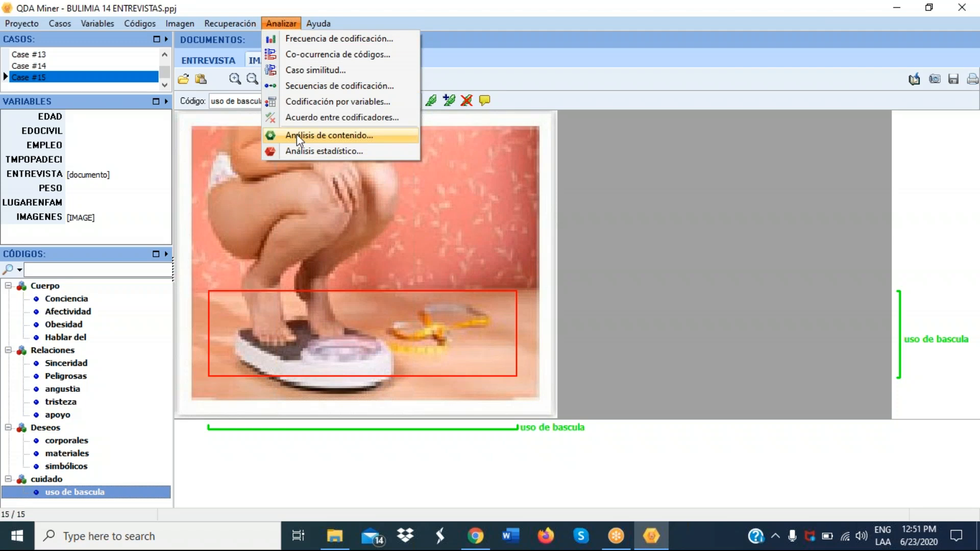
click(305, 56)
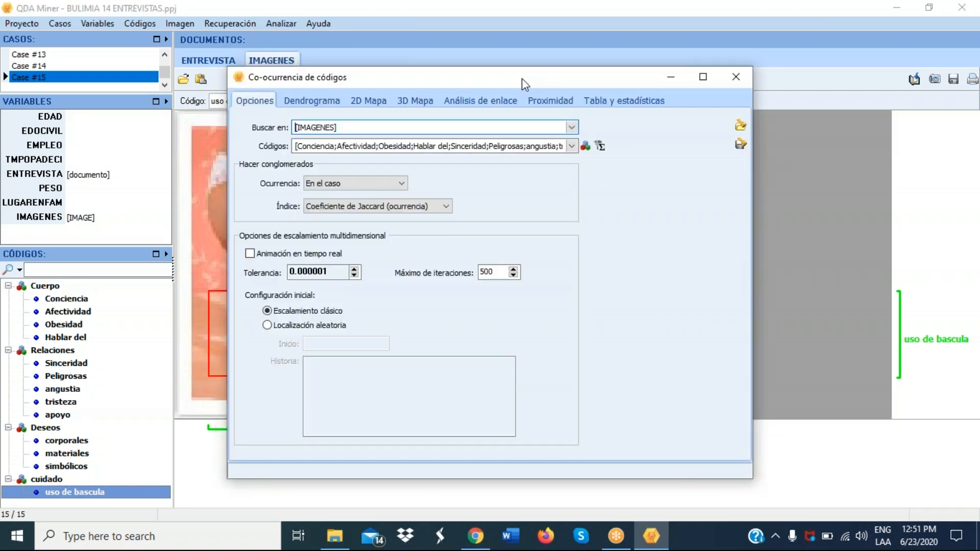
drag(521, 78, 443, 48)
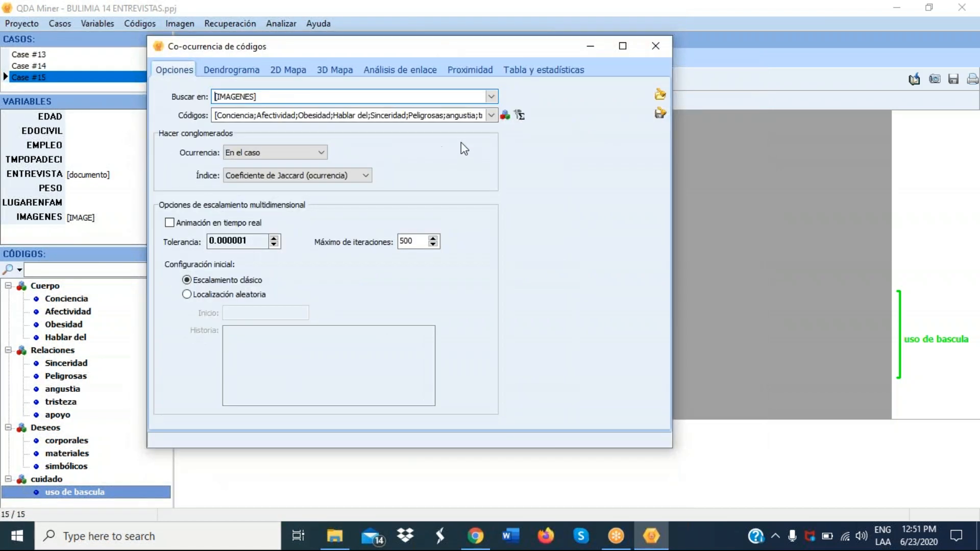
click(517, 116)
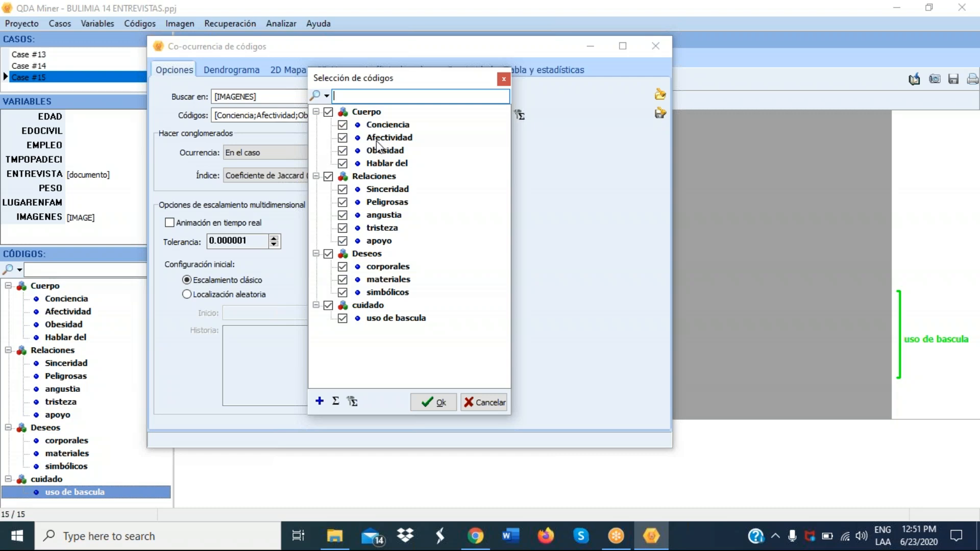
click(436, 404)
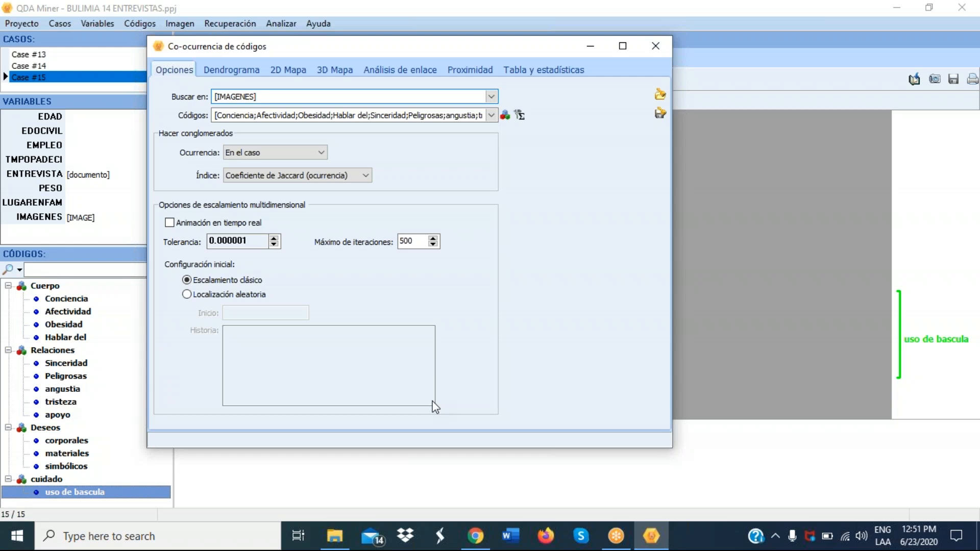
click(795, 332)
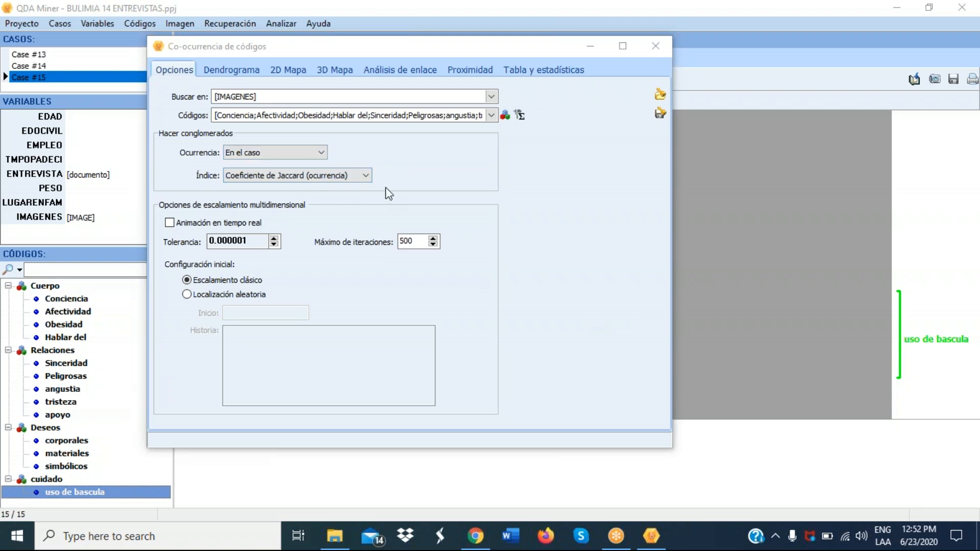
Step: Set the co-occurrence criterion to Segmento superpuesto and try to generate the dendrogram
click(366, 175)
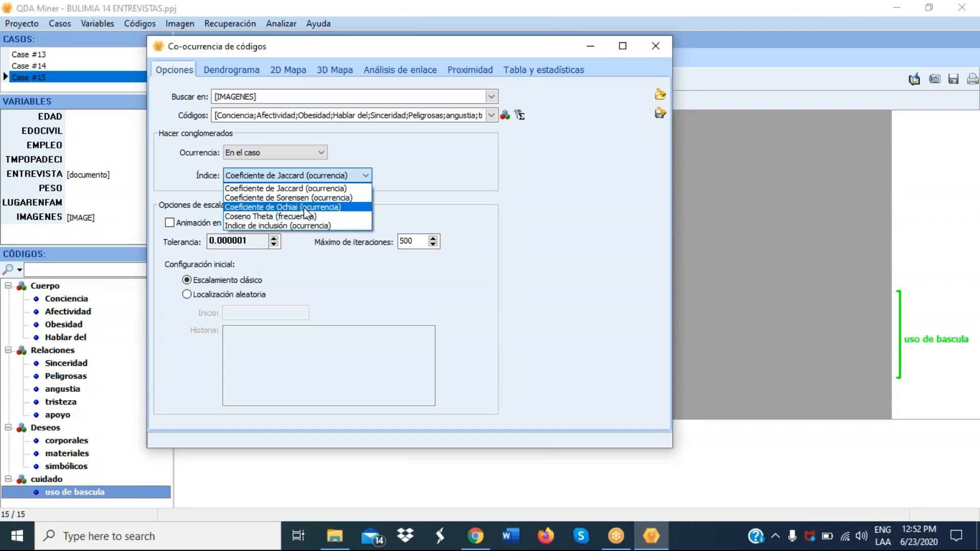
click(322, 154)
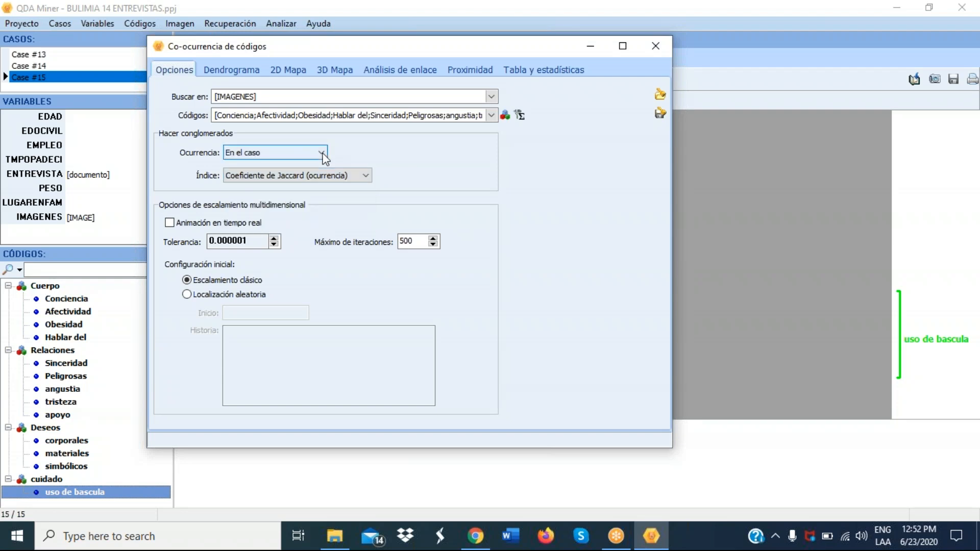
click(322, 153)
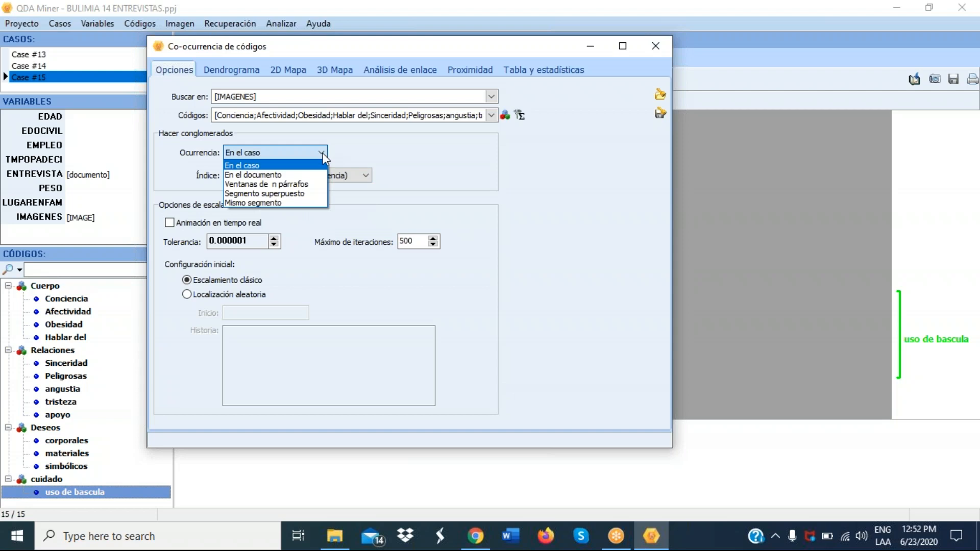
click(291, 194)
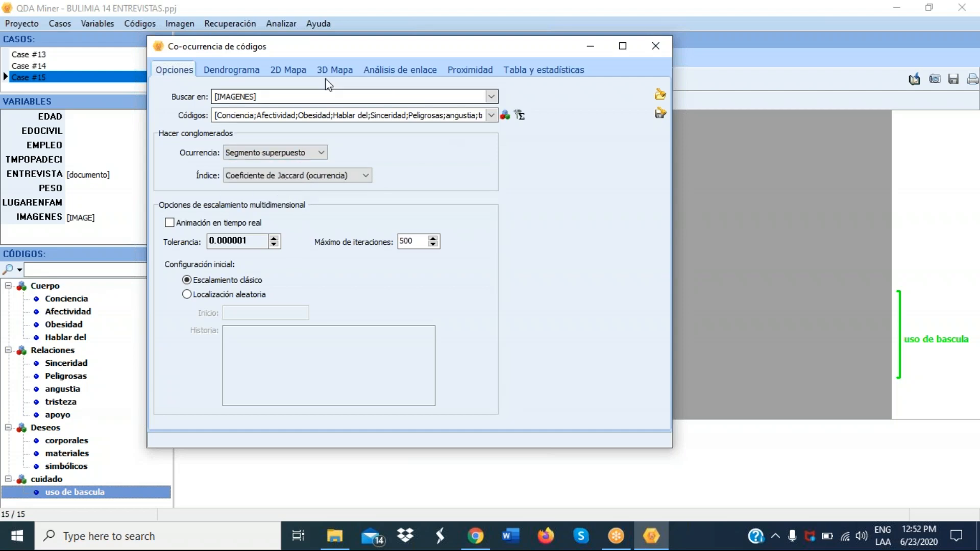
click(250, 68)
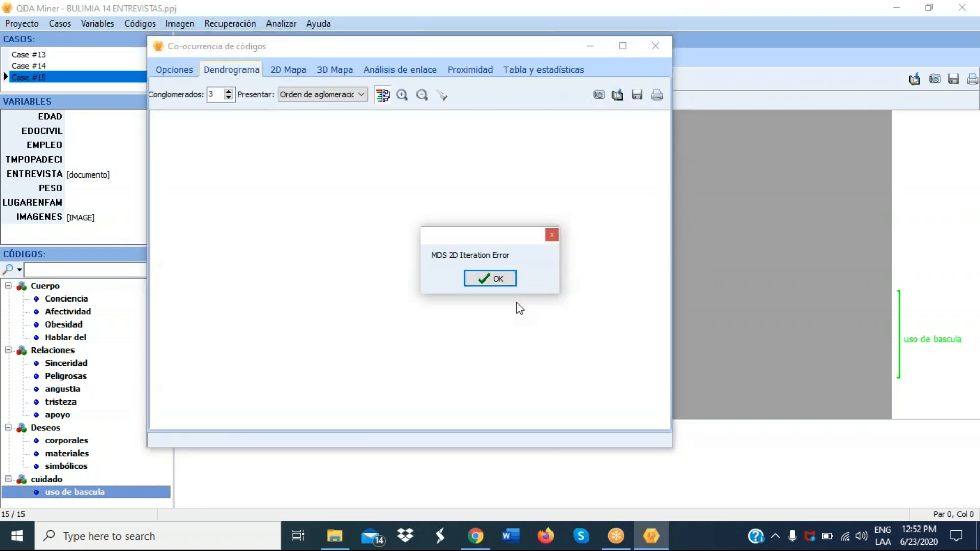
click(488, 279)
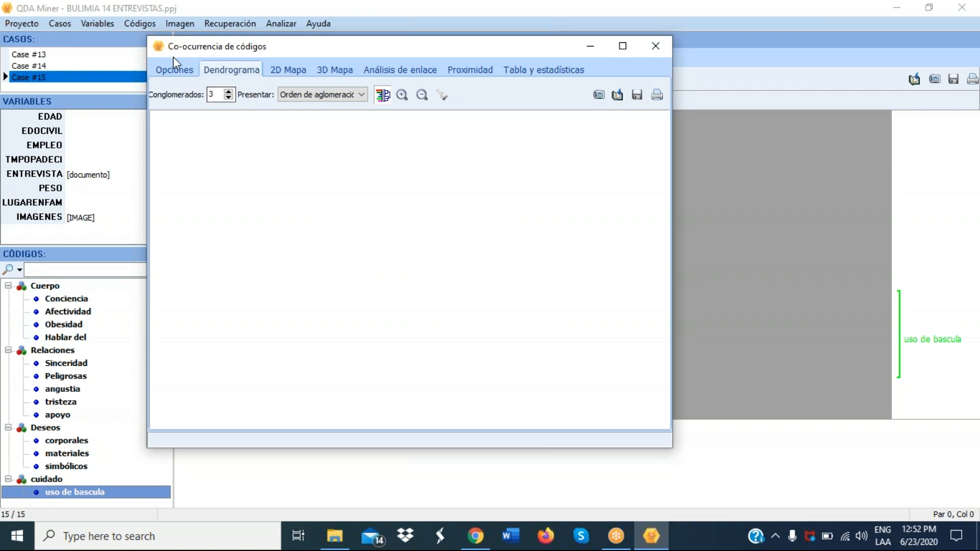
Step: Set the clustering options to the Coeficiente de Jaccard (ocurrencia) index with Mismo segmento as the occurrence criterion
click(175, 70)
click(369, 178)
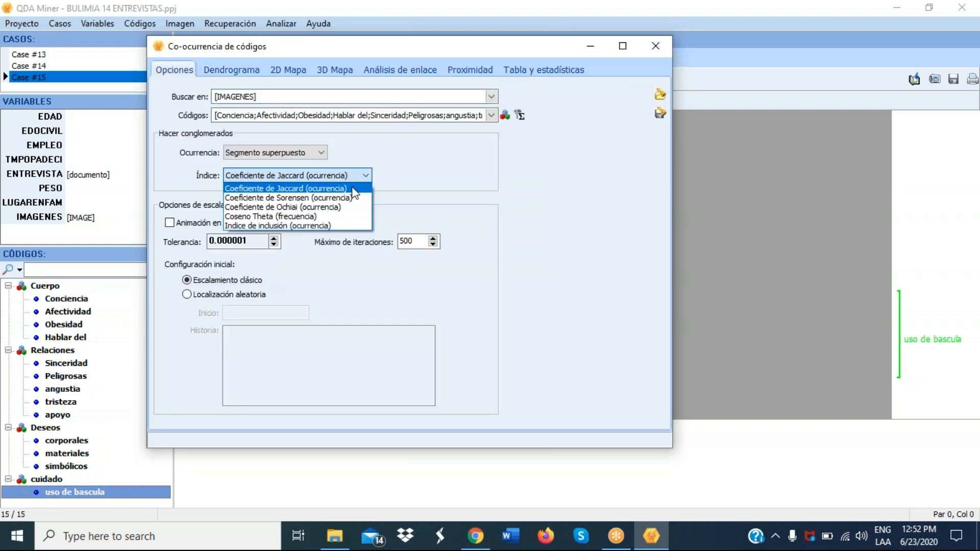
click(351, 190)
click(321, 152)
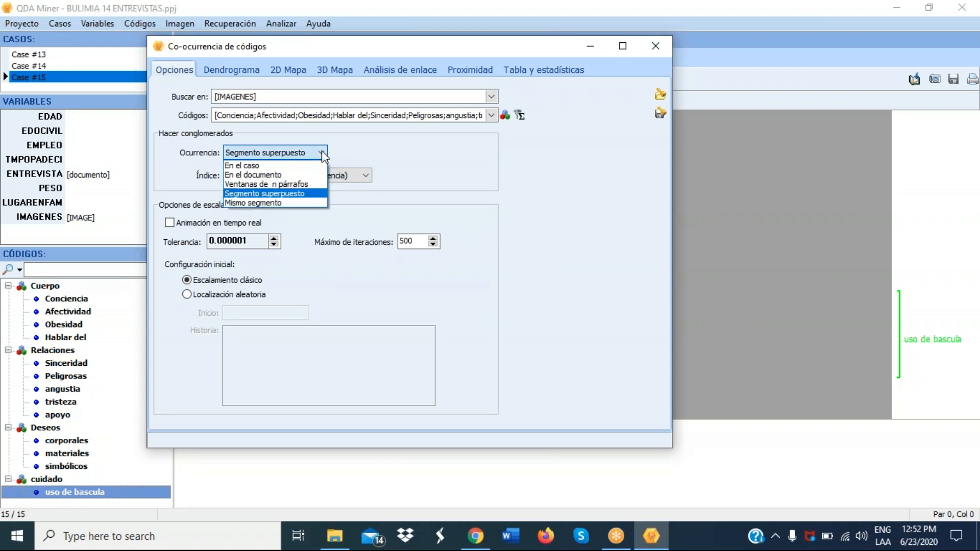
click(291, 203)
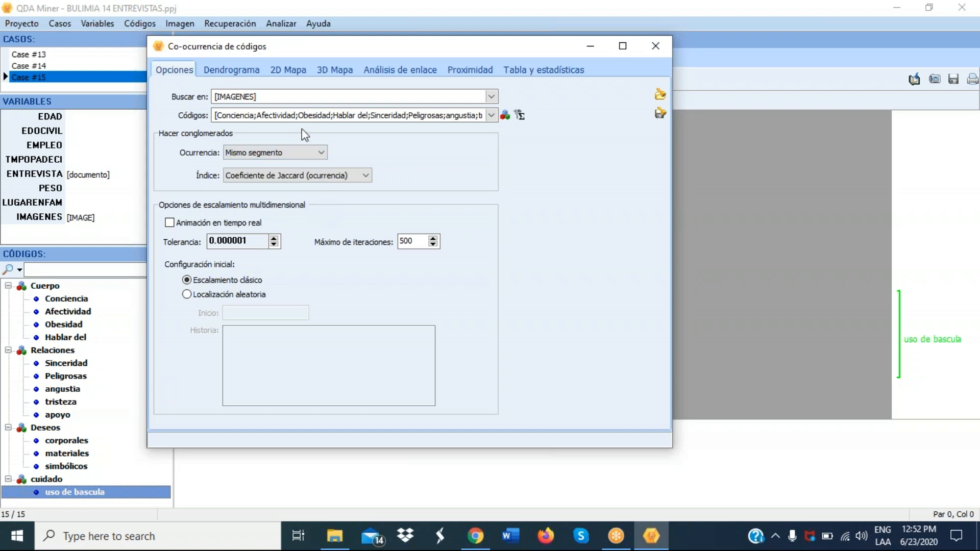
Step: Try to view the 2D map and dendrogram of the code co-occurrences, and close the analysis
click(280, 70)
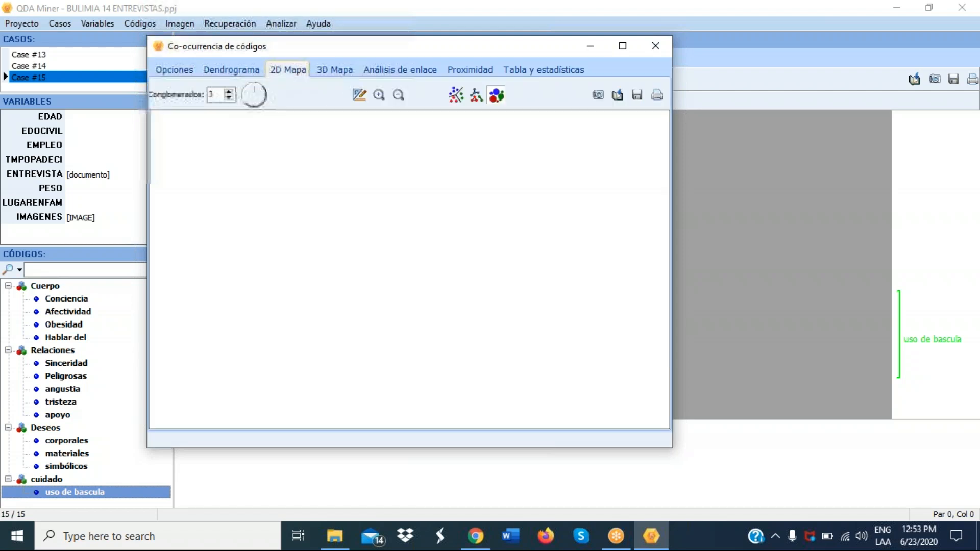
click(492, 280)
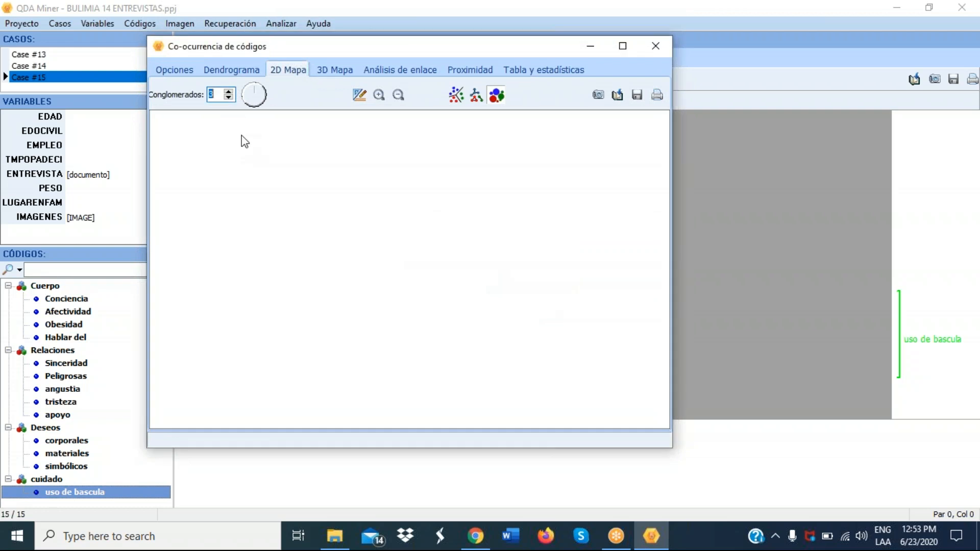
click(232, 70)
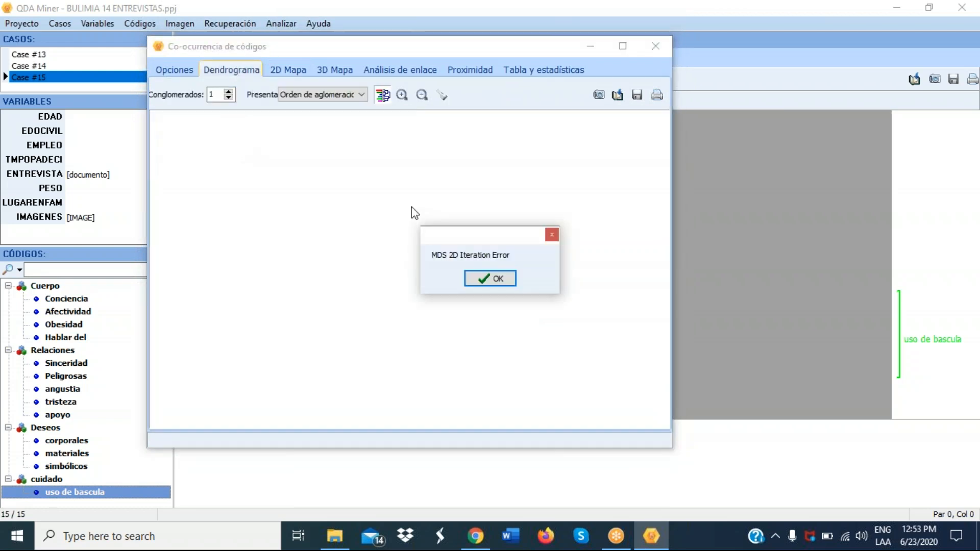
click(486, 280)
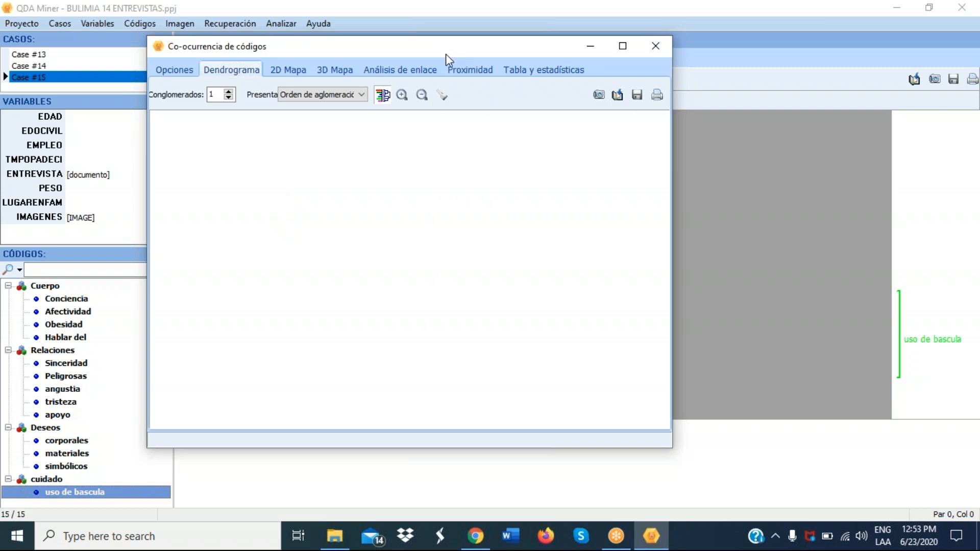
drag(445, 58, 440, 110)
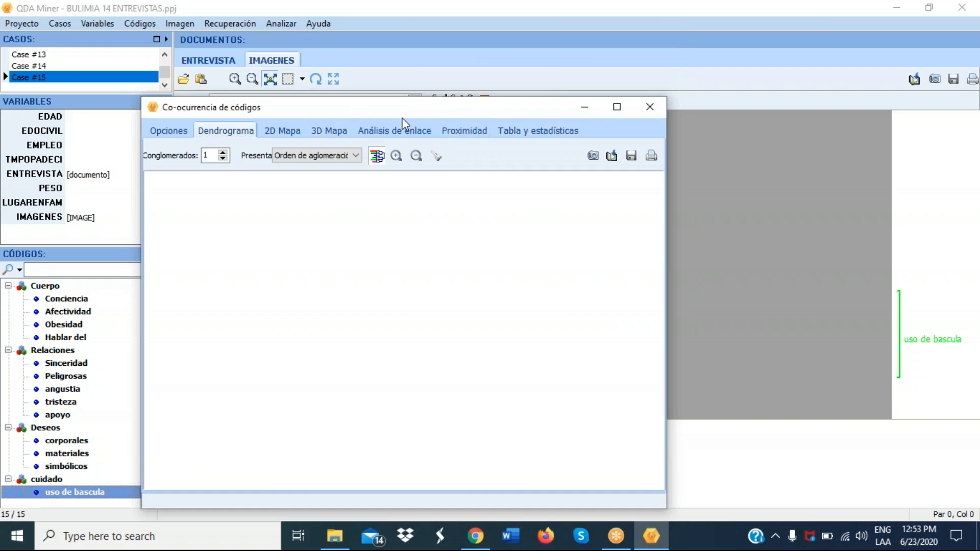
click(652, 111)
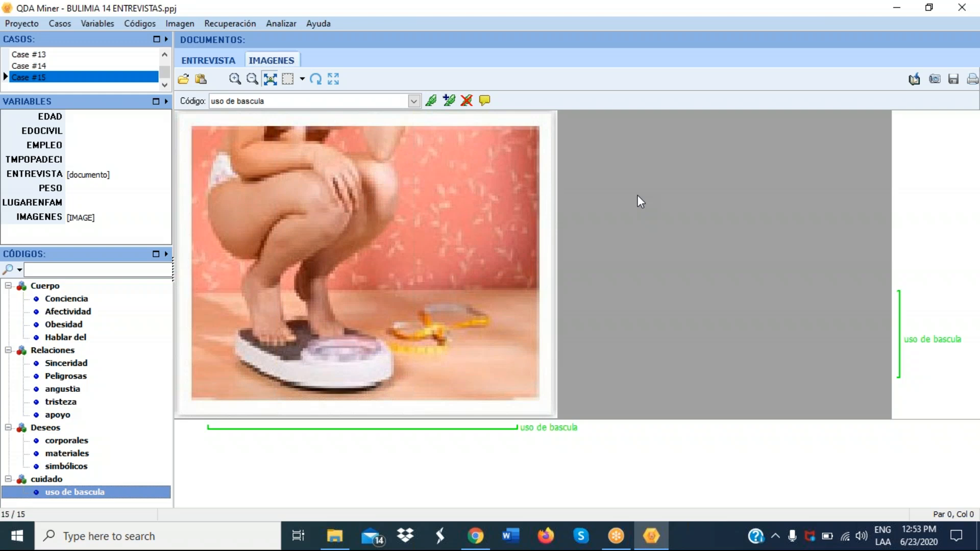
Step: Run a content analysis in WordStat on all the ENTREVISTA text in relation to EDOCIVIL and EMPLEO
click(279, 23)
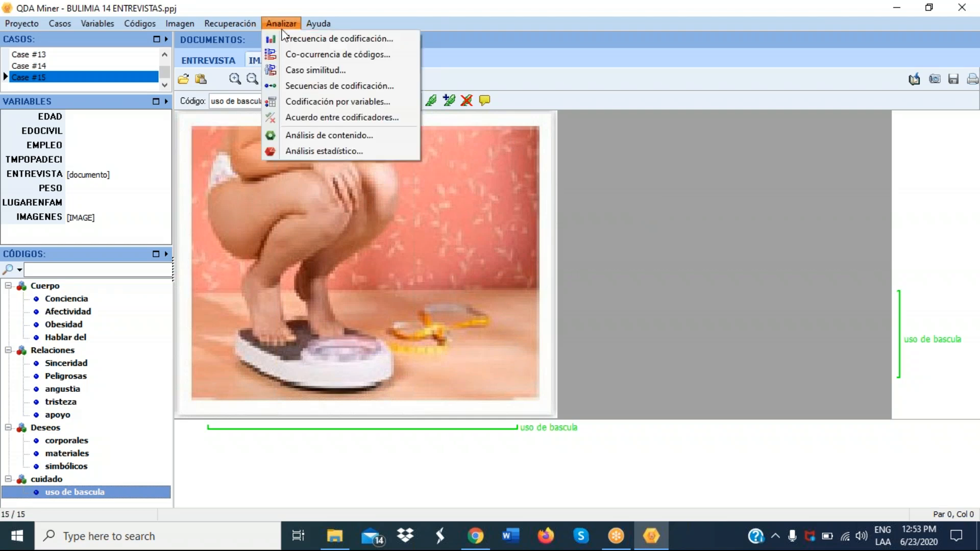
click(353, 135)
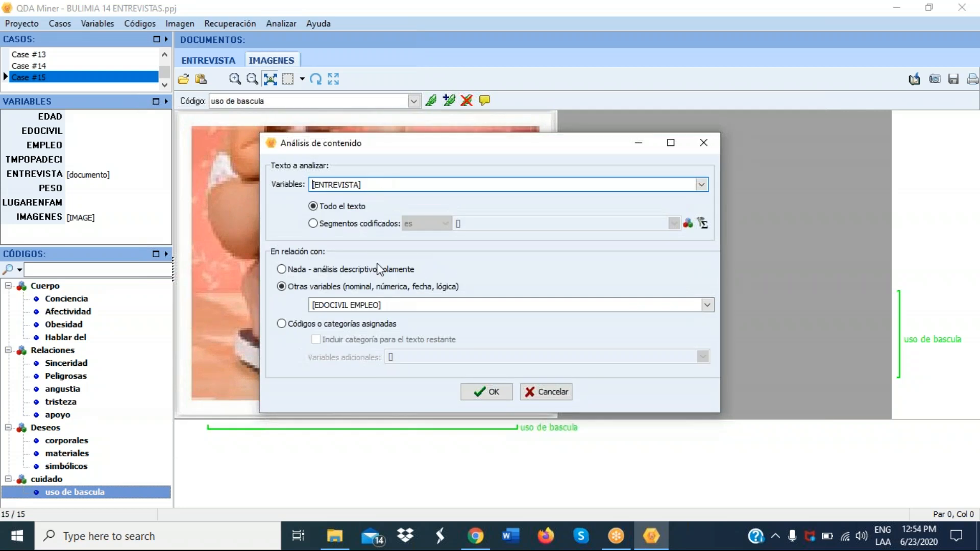
click(504, 392)
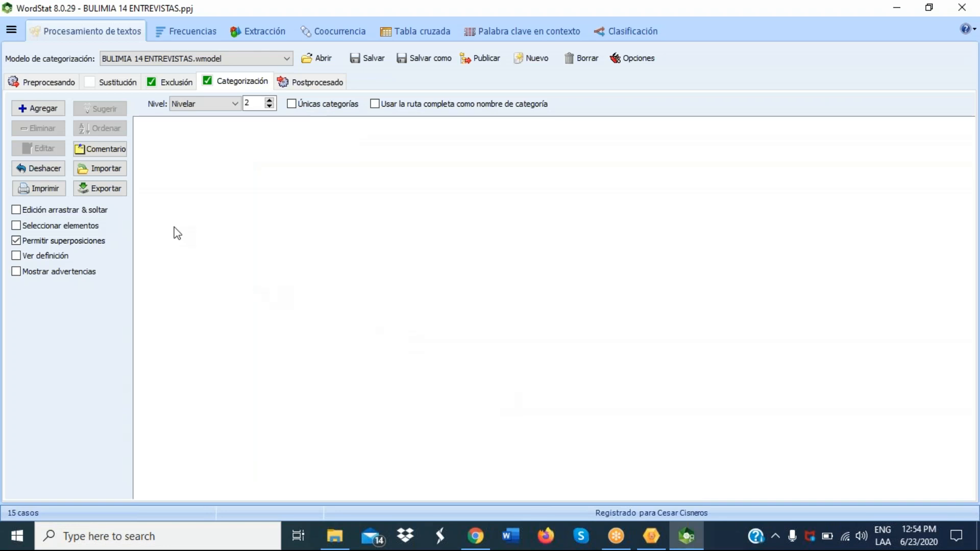
Step: Review the categorization model's preprocessing options, exclusion list and categorization dictionary
click(48, 86)
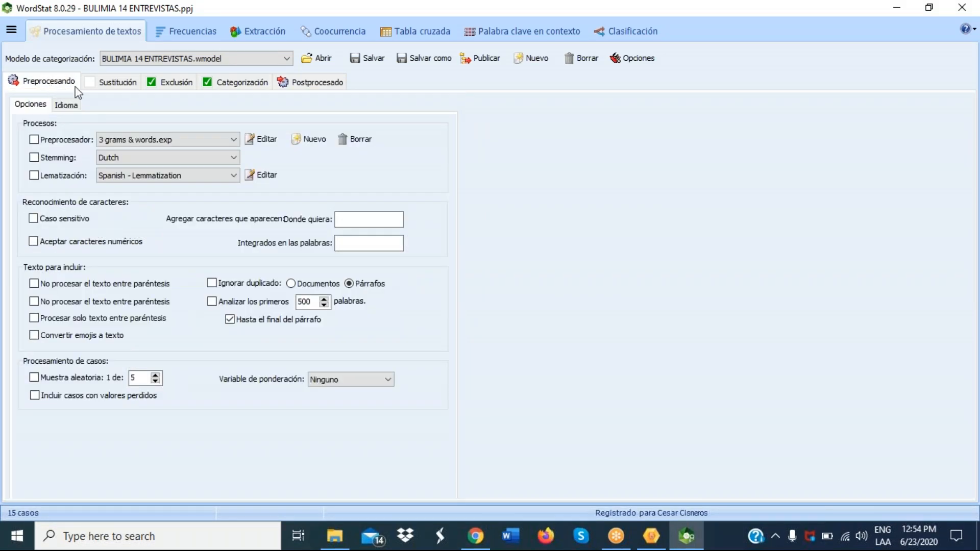
click(167, 85)
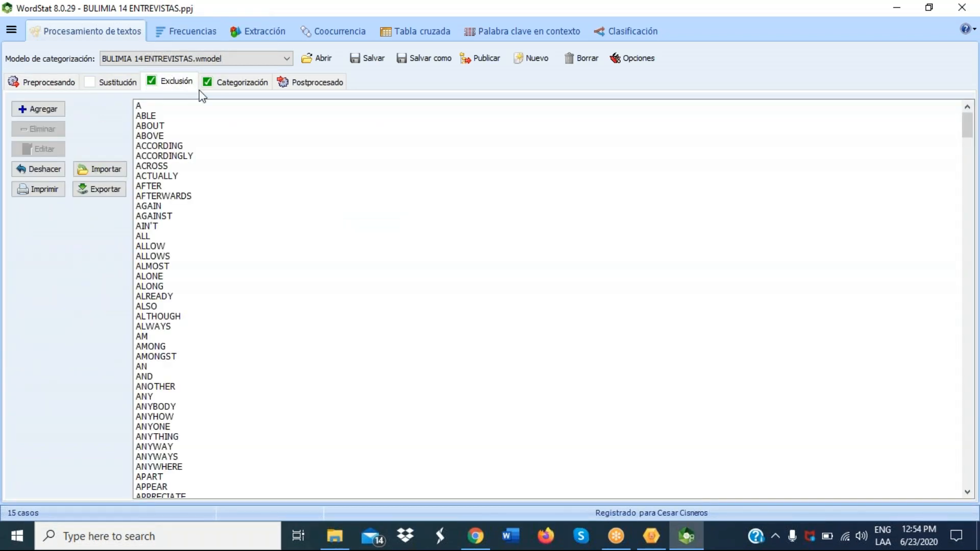
click(238, 86)
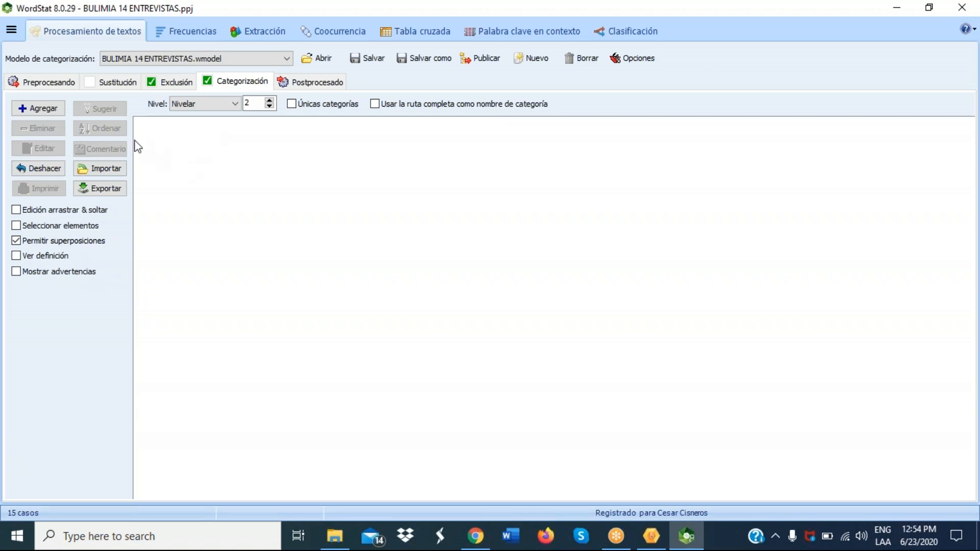
click(49, 82)
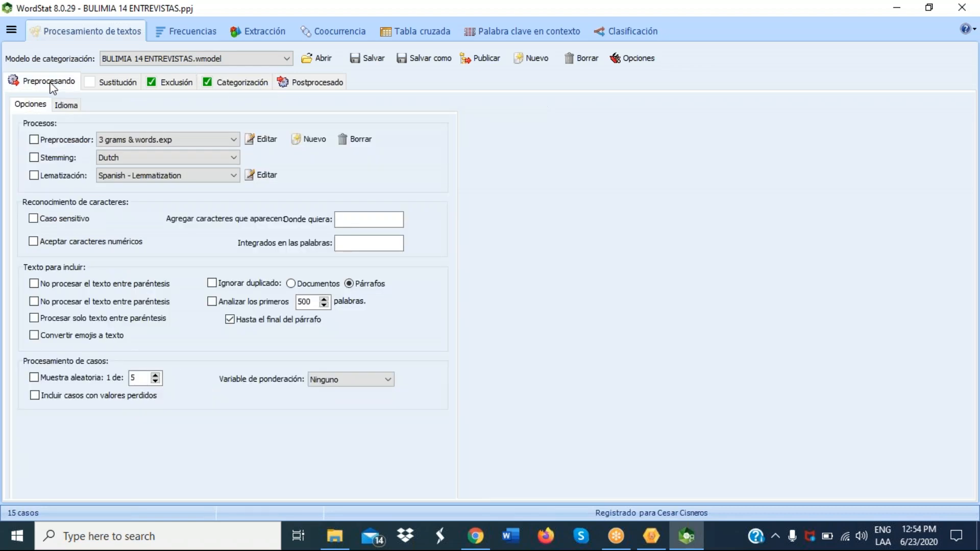